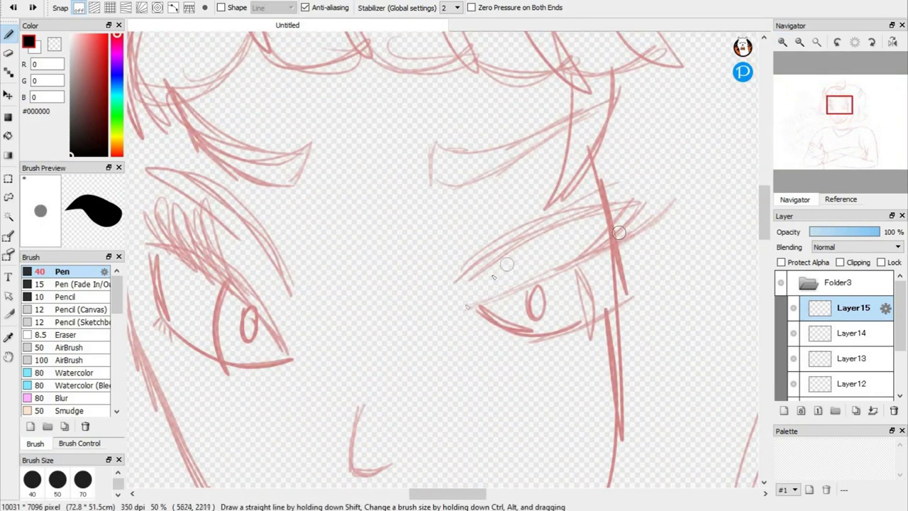
- Set the Pen brush size to 30
left_click_drag(118, 484, 117, 482)
left_click(83, 480)
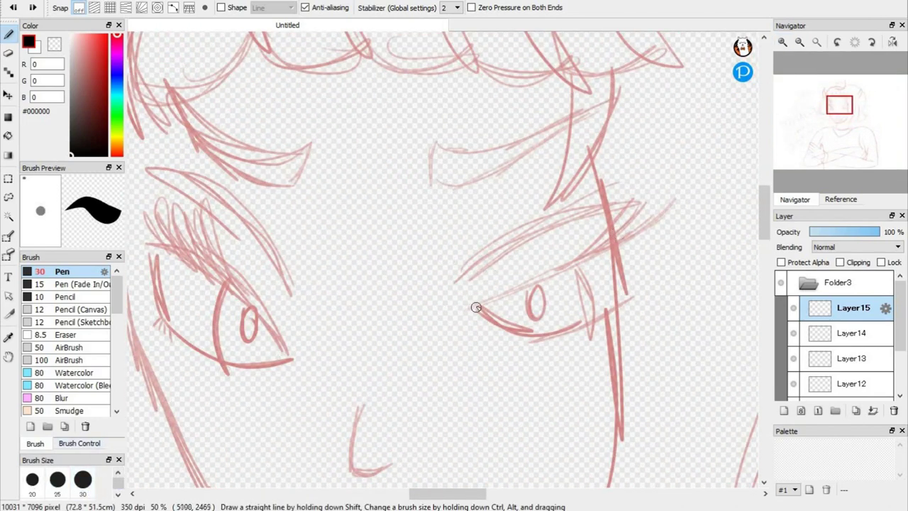
left_click_drag(480, 305, 618, 252)
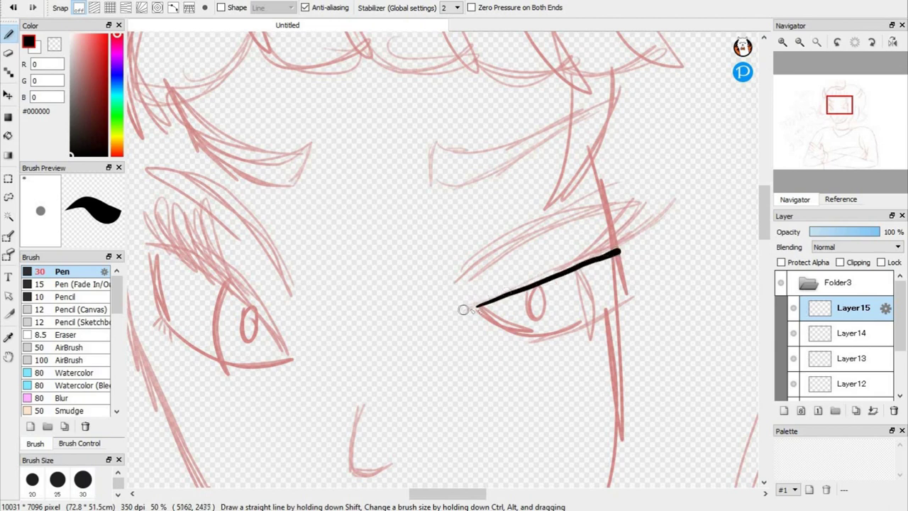
mouse_move(479, 309)
left_mouse_down()
mouse_move(517, 351)
mouse_move(598, 338)
mouse_move(621, 320)
left_mouse_up()
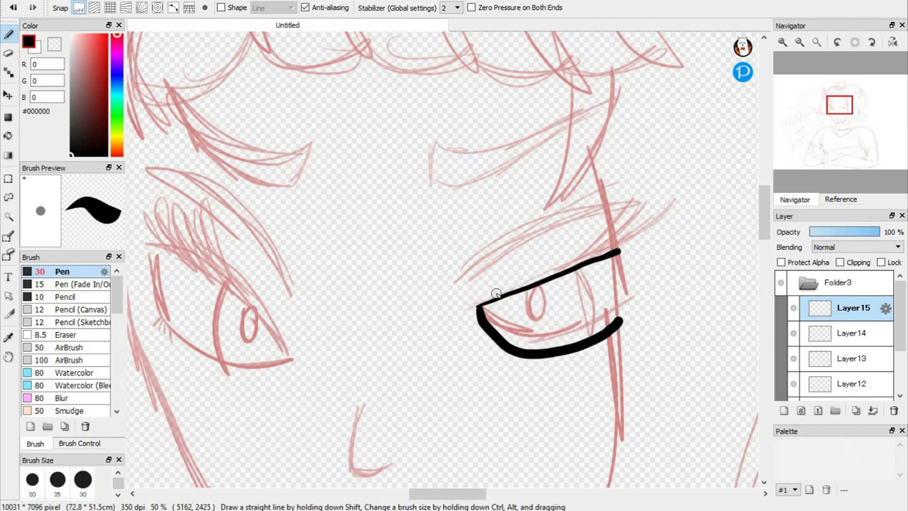
key("ctrl")
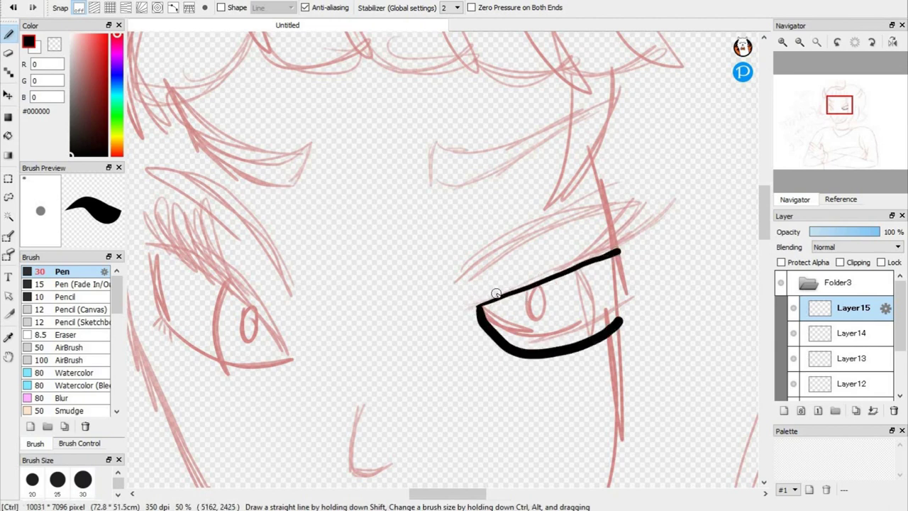
key("ctrl+z")
key("ctrl+z")
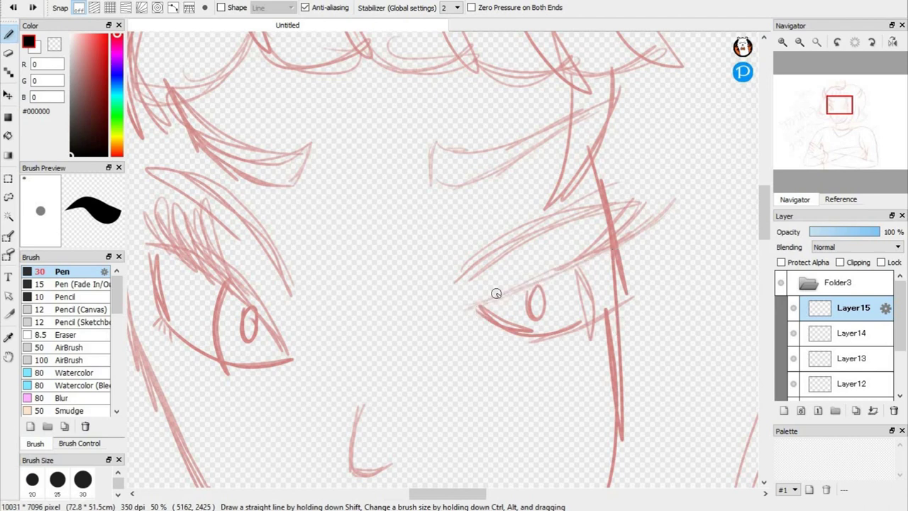
- Ink the right-hand eye's upper and lower lids, iris curve and pupil outline in black over the sketch
left_click_drag(480, 306, 616, 253)
mouse_move(480, 306)
left_mouse_down()
mouse_move(534, 336)
mouse_move(621, 314)
left_mouse_up()
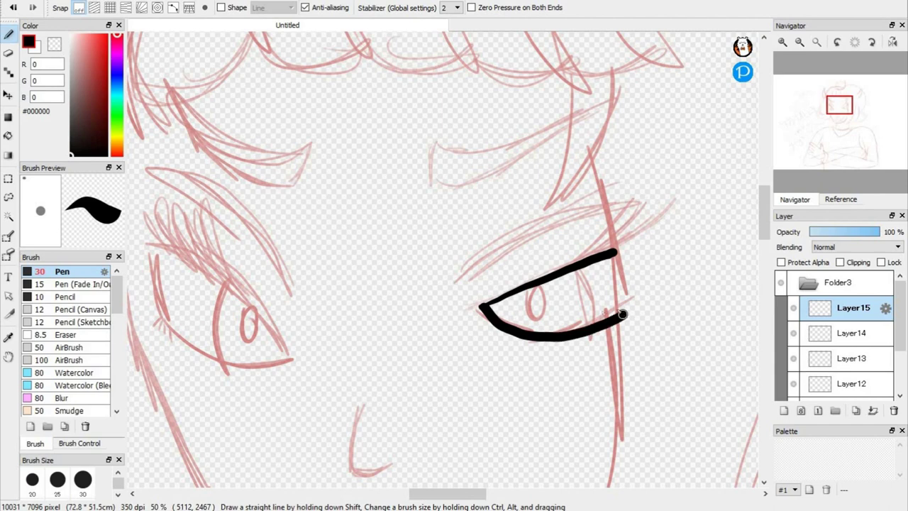
mouse_move(522, 293)
left_mouse_down()
mouse_move(548, 308)
mouse_move(542, 288)
mouse_move(596, 290)
mouse_move(592, 327)
left_mouse_up()
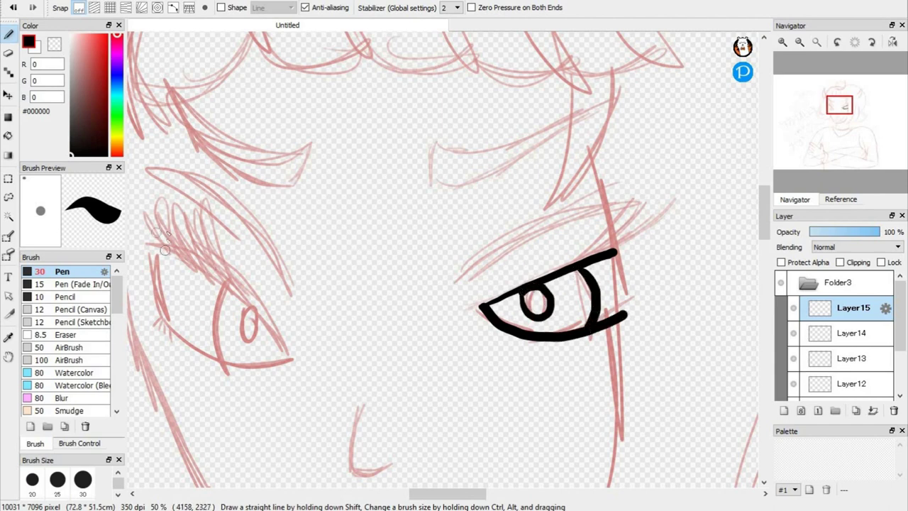
- Ink the left-hand eye's outline and iris curve, and fill the pupils of both eyes solid black
mouse_move(146, 245)
left_mouse_down()
mouse_move(182, 253)
mouse_move(249, 299)
mouse_move(291, 361)
left_mouse_up()
mouse_move(145, 245)
left_mouse_down()
mouse_move(187, 357)
mouse_move(234, 372)
mouse_move(290, 358)
left_mouse_up()
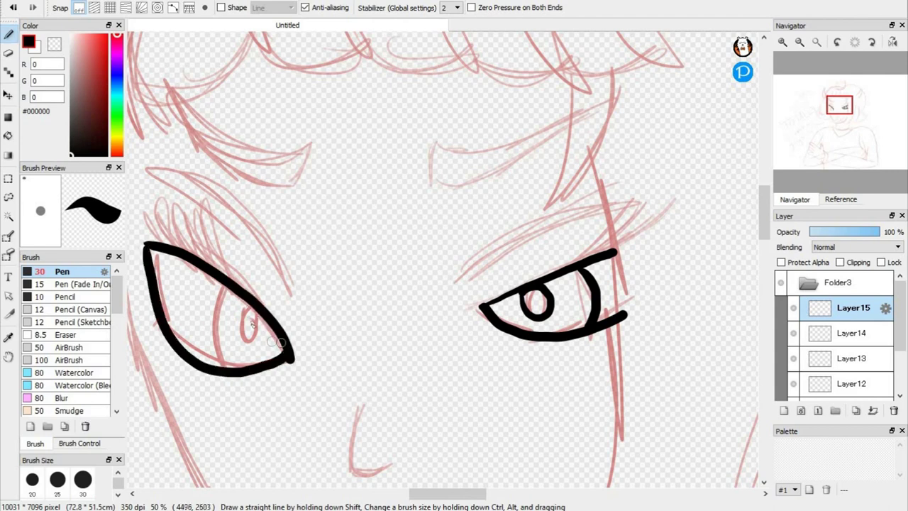
left_click_drag(251, 308, 266, 329)
mouse_move(226, 282)
left_mouse_down()
mouse_move(215, 355)
mouse_move(224, 372)
left_mouse_up()
mouse_move(253, 312)
left_mouse_down()
mouse_move(257, 329)
mouse_move(257, 315)
left_mouse_up()
left_click_drag(528, 304, 539, 299)
mouse_move(466, 272)
left_mouse_down()
mouse_move(551, 206)
mouse_move(606, 203)
left_mouse_up()
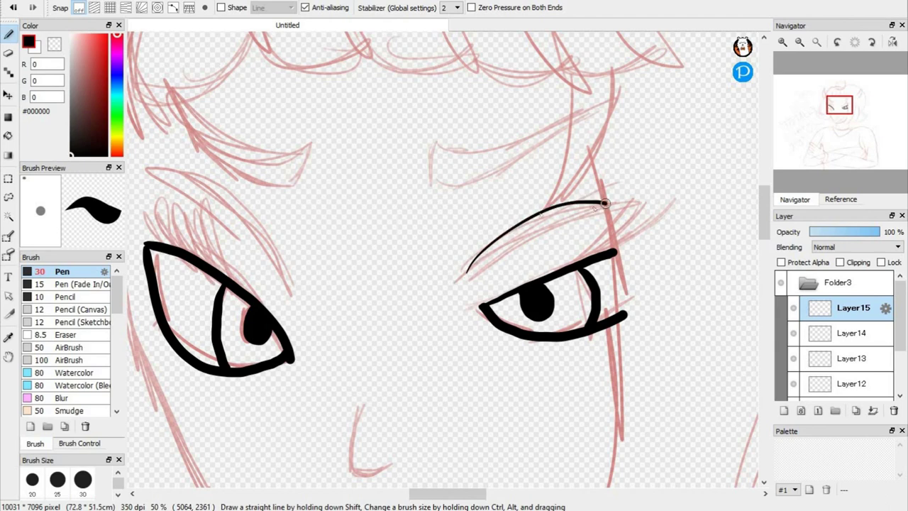
mouse_move(147, 169)
left_mouse_down()
mouse_move(212, 183)
mouse_move(282, 291)
left_mouse_up()
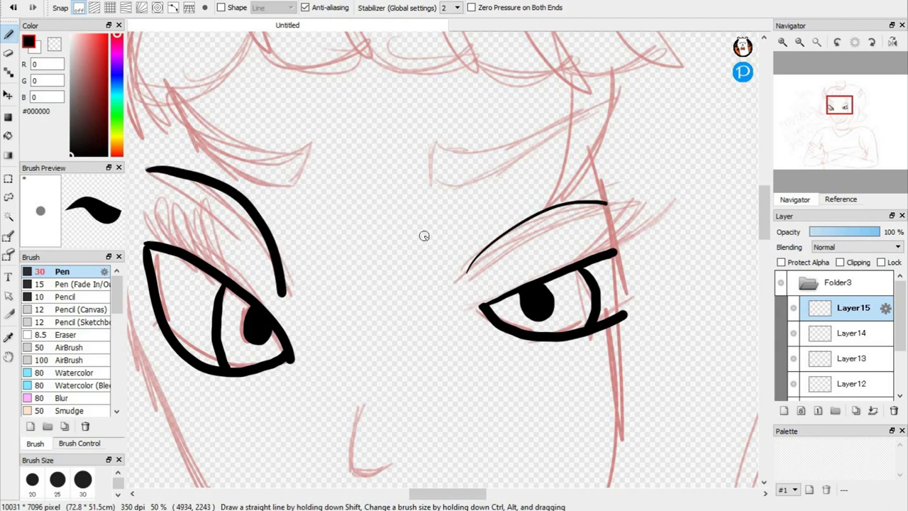
key("ctrl+z")
key("ctrl+z")
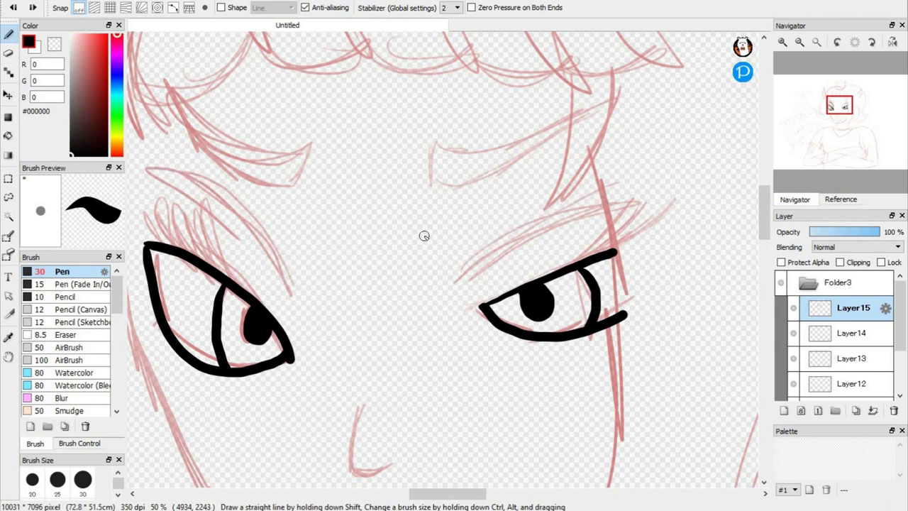
- Erase the inked right-hand eye and redraw it with a higher arched upper lid, a solid pupil at the inner corner and an iris curve
left_click(8, 52)
mouse_move(480, 308)
left_mouse_down()
mouse_move(505, 348)
mouse_move(521, 349)
mouse_move(524, 296)
mouse_move(545, 362)
mouse_move(565, 278)
mouse_move(588, 337)
mouse_move(598, 244)
mouse_move(635, 310)
left_mouse_up()
key("b")
mouse_move(480, 307)
left_mouse_down()
mouse_move(521, 275)
mouse_move(617, 234)
left_mouse_up()
mouse_move(481, 306)
left_mouse_down()
mouse_move(515, 327)
mouse_move(618, 316)
left_mouse_up()
key("ctrl+z")
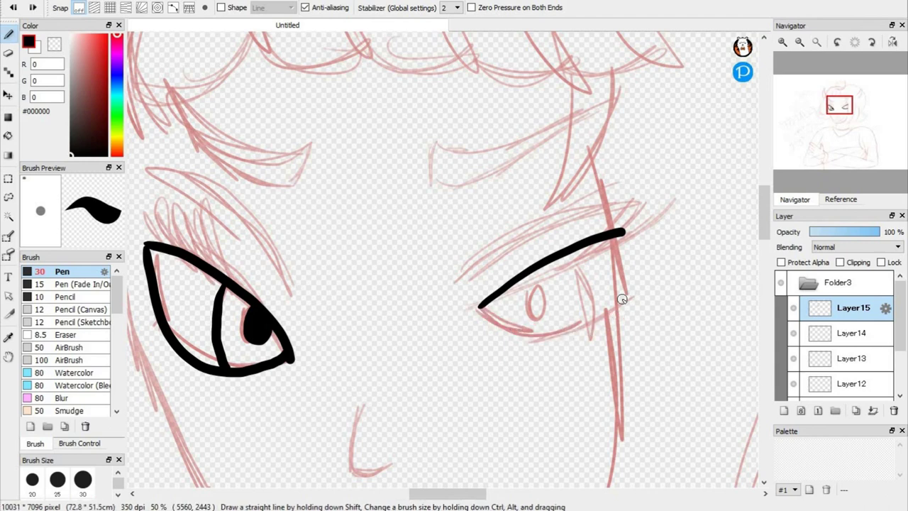
mouse_move(480, 308)
left_mouse_down()
mouse_move(496, 331)
mouse_move(572, 346)
mouse_move(617, 327)
left_mouse_up()
mouse_move(502, 297)
left_mouse_down()
mouse_move(513, 325)
mouse_move(513, 296)
mouse_move(508, 301)
left_mouse_up()
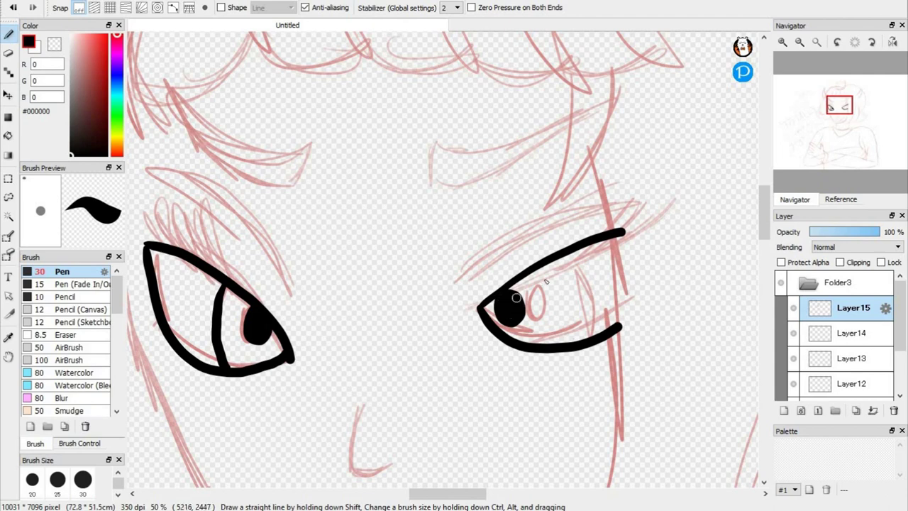
mouse_move(551, 261)
left_mouse_down()
mouse_move(574, 303)
mouse_move(572, 345)
left_mouse_up()
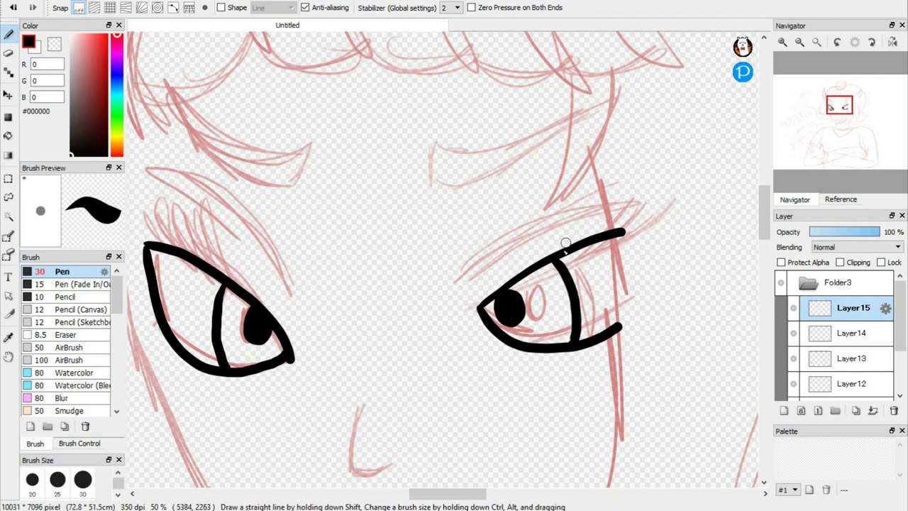
mouse_move(464, 266)
left_mouse_down()
mouse_move(489, 232)
mouse_move(599, 191)
left_mouse_up()
mouse_move(144, 169)
left_mouse_down()
mouse_move(232, 196)
mouse_move(273, 275)
left_mouse_up()
key("ctrl+z")
key("ctrl+z")
- Ink the curved eyelid creases above both eyes and the outlines of both eyebrows
mouse_move(146, 168)
left_mouse_down()
mouse_move(199, 176)
mouse_move(245, 211)
mouse_move(283, 286)
left_mouse_up()
mouse_move(583, 184)
left_mouse_down()
mouse_move(506, 222)
mouse_move(480, 267)
left_mouse_up()
mouse_move(155, 72)
left_mouse_down()
mouse_move(207, 123)
mouse_move(263, 150)
mouse_move(310, 139)
left_mouse_up()
mouse_move(595, 83)
left_mouse_down()
mouse_move(465, 144)
mouse_move(437, 142)
mouse_move(457, 186)
mouse_move(547, 146)
mouse_move(596, 85)
left_mouse_up()
mouse_move(155, 84)
left_mouse_down()
mouse_move(182, 143)
mouse_move(228, 173)
mouse_move(303, 151)
left_mouse_up()
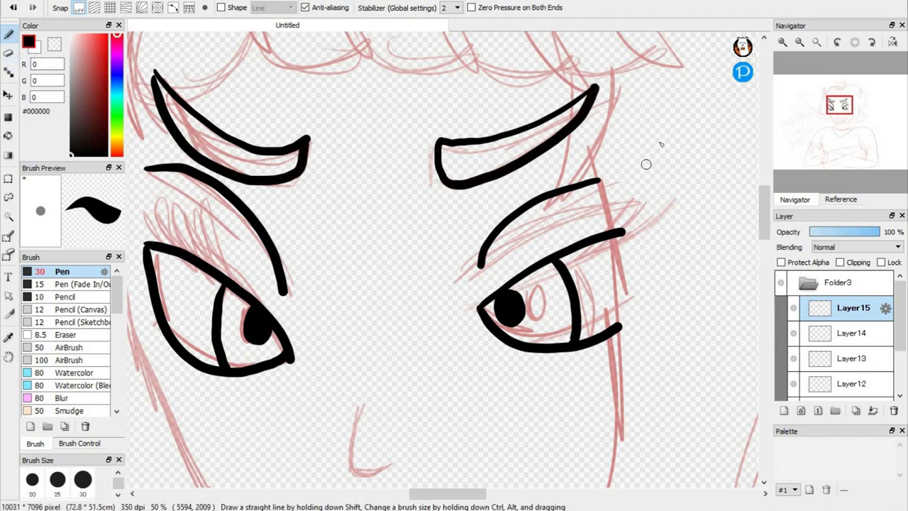
- Set the Pen brush size to 20
left_click(31, 480)
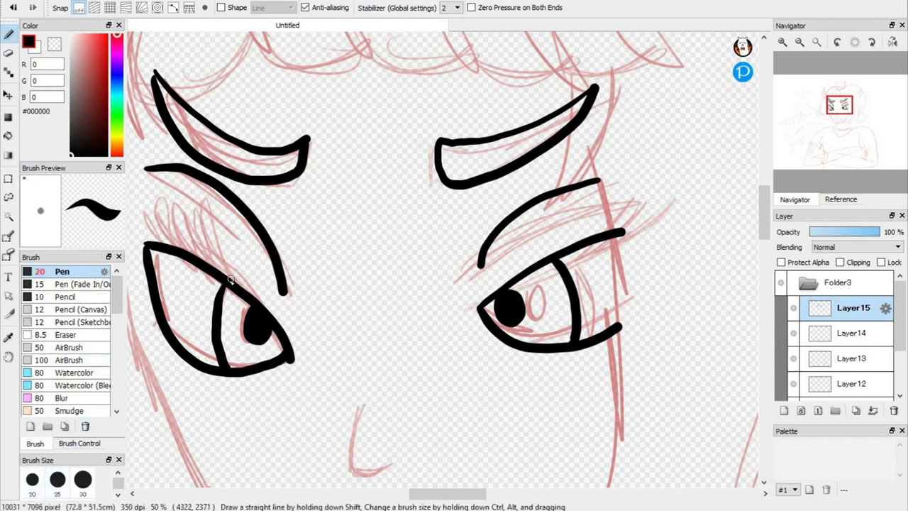
left_click_drag(227, 279, 207, 202)
left_click_drag(219, 267, 204, 205)
key("ctrl+z")
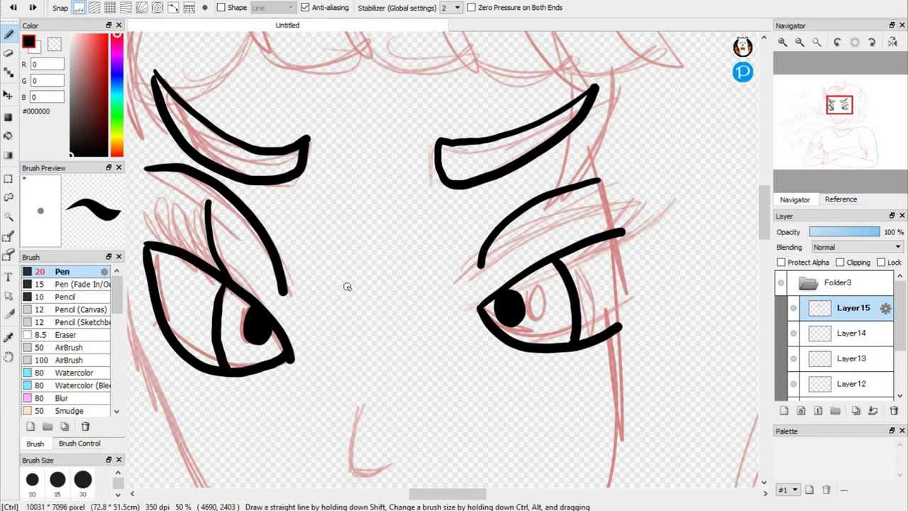
key("ctrl+z")
- Ink a row of spiky upper eyelashes along the left-hand eye's upper lid, out to its outer corner
mouse_move(226, 280)
left_mouse_down()
mouse_move(206, 200)
mouse_move(205, 244)
mouse_move(215, 269)
mouse_move(194, 220)
left_mouse_up()
left_click_drag(203, 268, 177, 200)
mouse_move(183, 254)
left_mouse_down()
mouse_move(164, 233)
mouse_move(156, 193)
mouse_move(149, 221)
mouse_move(162, 246)
mouse_move(139, 210)
mouse_move(150, 250)
mouse_move(132, 234)
mouse_move(146, 264)
left_mouse_up()
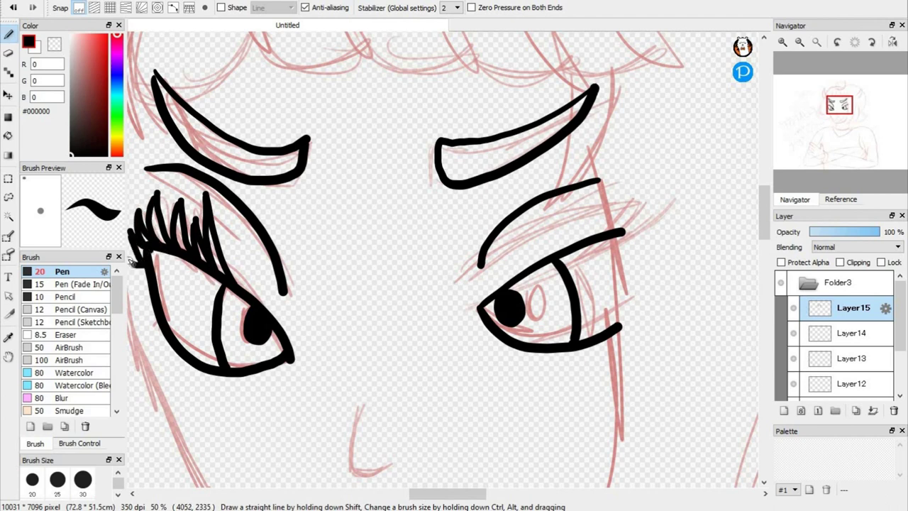
- Ink spiky black eyelashes along the outer half of the right-hand eye's upper lid
left_click_drag(583, 191, 568, 246)
mouse_move(581, 193)
left_mouse_down()
mouse_move(576, 246)
mouse_move(593, 209)
mouse_move(594, 235)
mouse_move(605, 185)
left_mouse_up()
mouse_move(599, 241)
left_mouse_down()
mouse_move(617, 206)
mouse_move(615, 228)
left_mouse_up()
left_click_drag(547, 256, 567, 209)
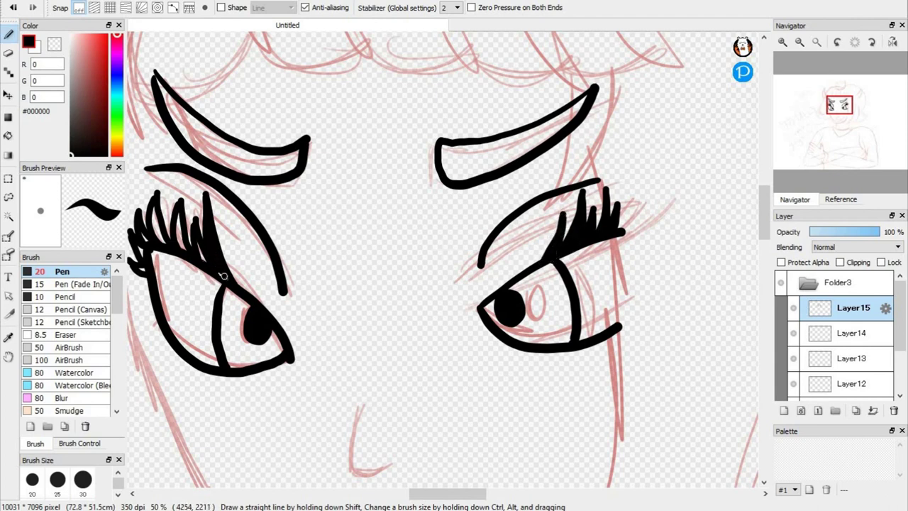
- Fill the gaps between the left-hand eye's upper lashes with black and add short lower lashes on its outer edge
left_click_drag(189, 256, 177, 209)
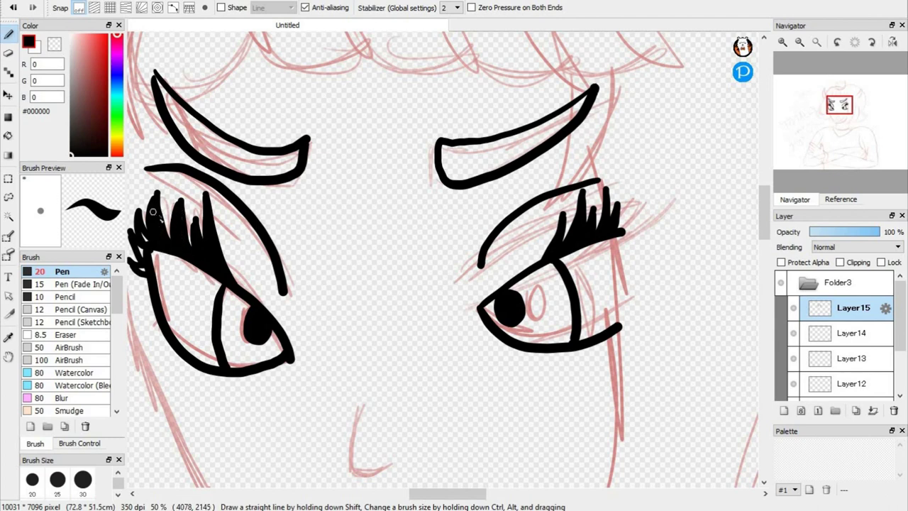
left_click_drag(164, 231, 169, 205)
left_click_drag(174, 245, 176, 206)
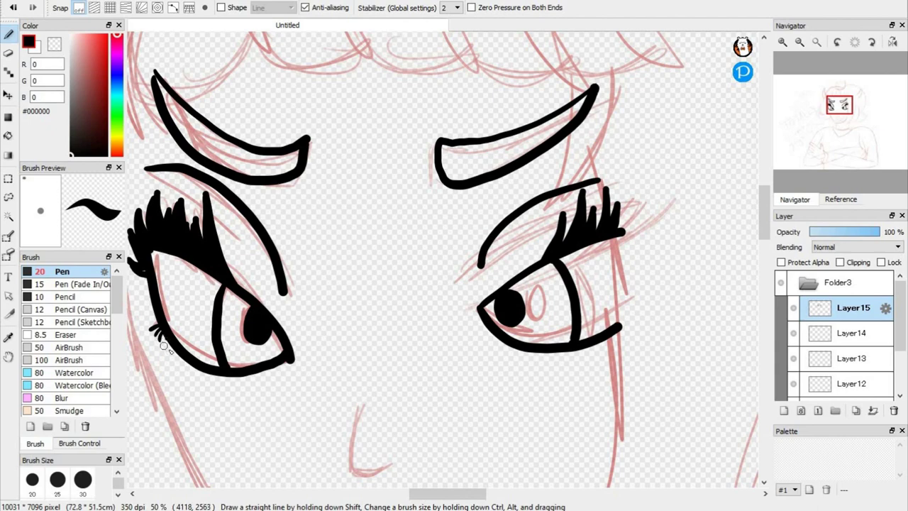
- Ink the nose line and the wavy mouth line over the sketch
left_click_drag(837, 113, 842, 114)
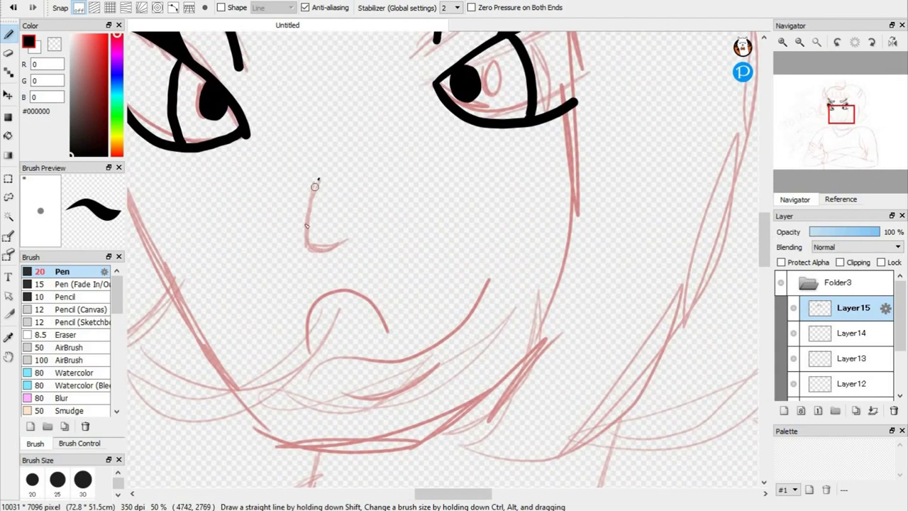
mouse_move(319, 178)
left_mouse_down()
mouse_move(303, 242)
mouse_move(341, 242)
left_mouse_up()
mouse_move(308, 382)
left_mouse_down()
mouse_move(328, 361)
mouse_move(403, 366)
mouse_move(482, 283)
left_mouse_up()
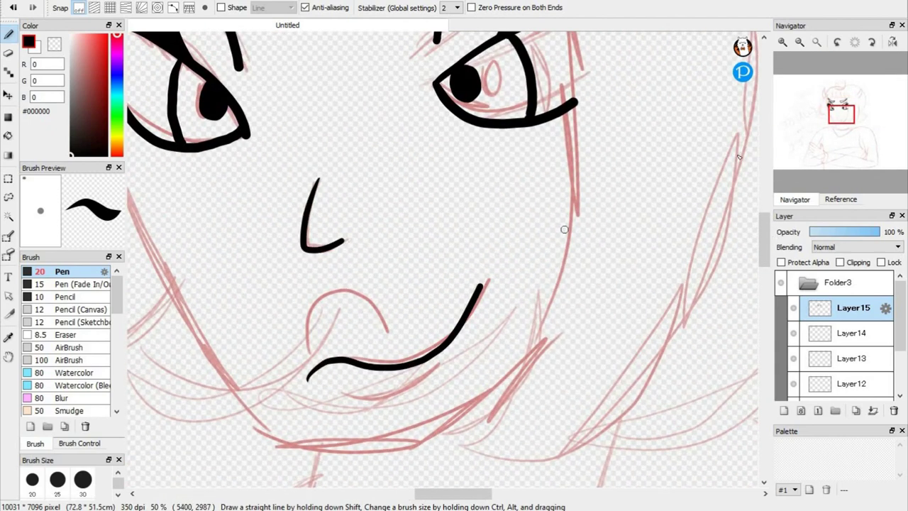
- Ink the pointed hair lock hanging over the right-hand eyebrow and eyelid
left_click(799, 42)
left_click_drag(844, 125, 846, 111)
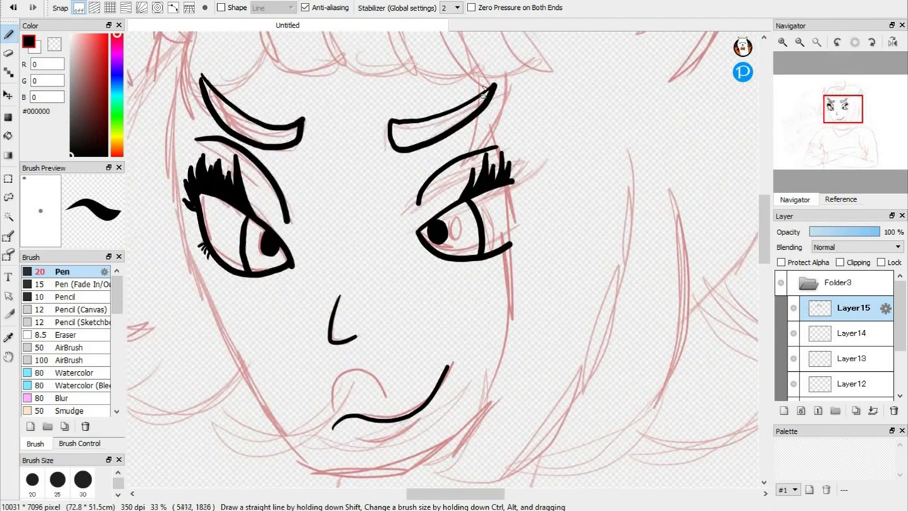
left_click_drag(480, 91, 454, 171)
mouse_move(519, 81)
left_mouse_down()
mouse_move(497, 143)
mouse_move(507, 221)
mouse_move(392, 491)
left_mouse_up()
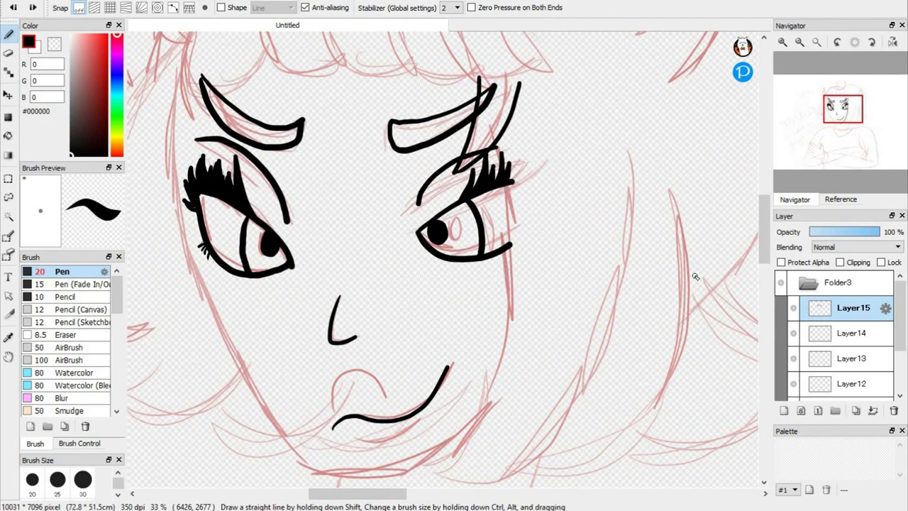
- Ink the right-hand cheek and jaw contour and the long curved hair locks beside it
left_click_drag(863, 107, 866, 109)
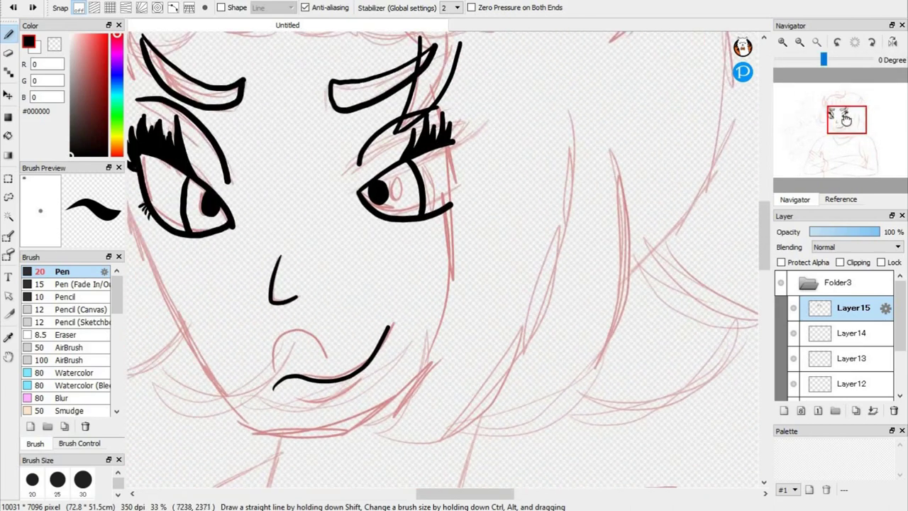
mouse_move(451, 154)
left_mouse_down()
mouse_move(417, 360)
mouse_move(365, 418)
left_mouse_up()
mouse_move(348, 428)
left_mouse_down()
mouse_move(528, 373)
mouse_move(527, 149)
mouse_move(543, 130)
left_mouse_up()
mouse_move(539, 297)
left_mouse_down()
mouse_move(579, 165)
mouse_move(571, 111)
left_mouse_up()
left_click_drag(464, 437, 622, 145)
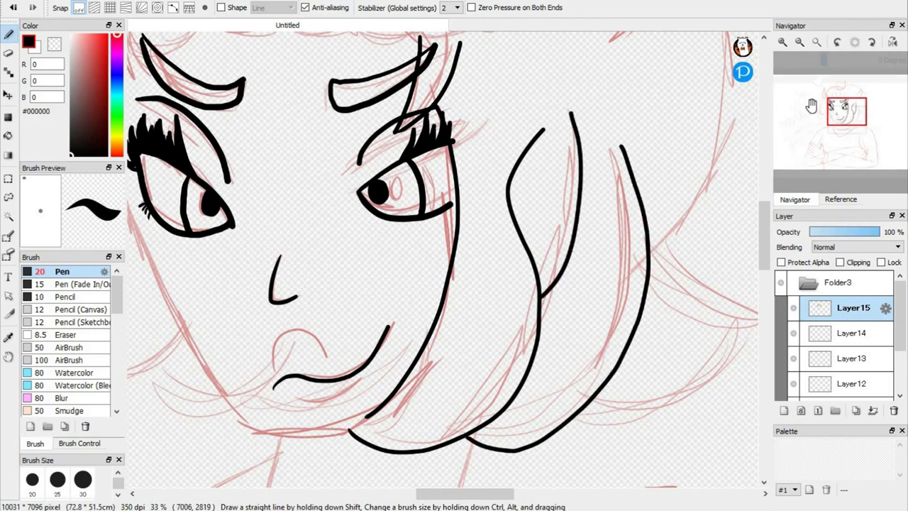
- Ink the outermost lower hair lock on the right-hand side of the head, with a pointed flick on its edge
left_click(800, 43)
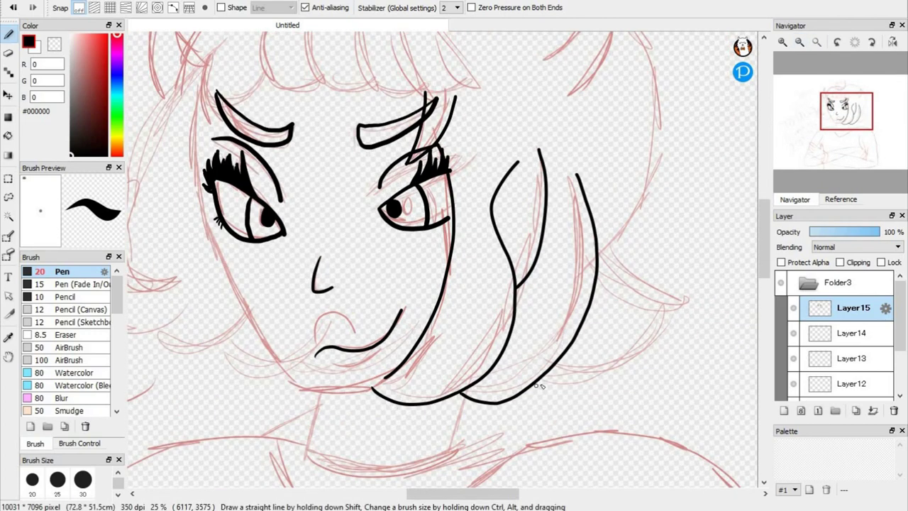
mouse_move(539, 385)
left_mouse_down()
mouse_move(685, 320)
mouse_move(624, 249)
mouse_move(621, 227)
left_mouse_up()
left_click_drag(815, 150, 790, 145)
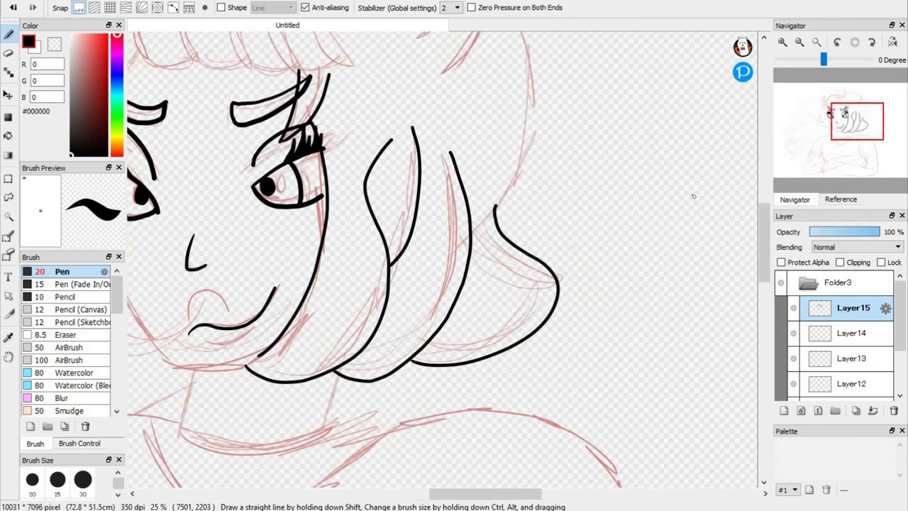
mouse_move(524, 250)
left_mouse_down()
mouse_move(576, 257)
mouse_move(561, 284)
left_mouse_up()
- Ink the curved, pointed horn-like shape on the upper right-hand side of the head
left_click_drag(860, 150, 857, 100)
left_click_drag(405, 188, 468, 258)
mouse_move(439, 186)
left_mouse_down()
mouse_move(476, 195)
mouse_move(454, 239)
left_mouse_up()
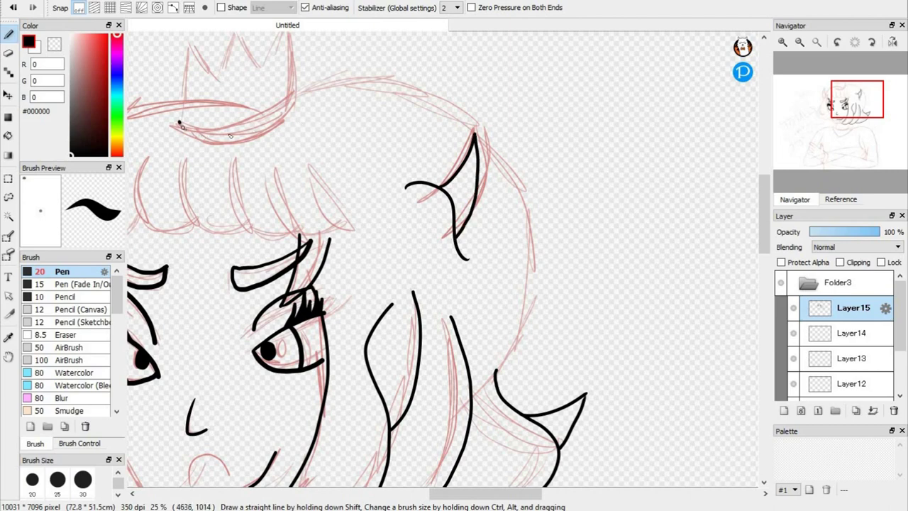
left_click_drag(180, 126, 293, 103)
left_click_drag(851, 111, 836, 104)
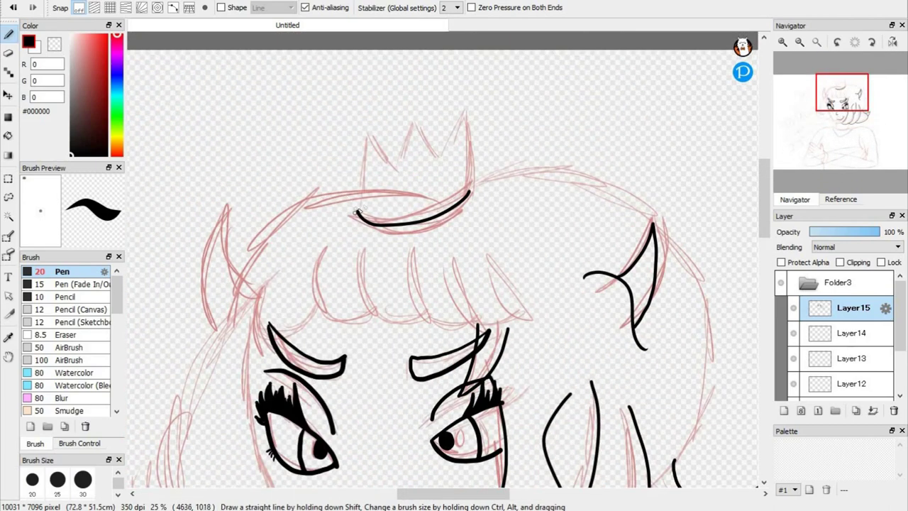
left_click_drag(356, 212, 386, 163)
left_click_drag(409, 126, 412, 124)
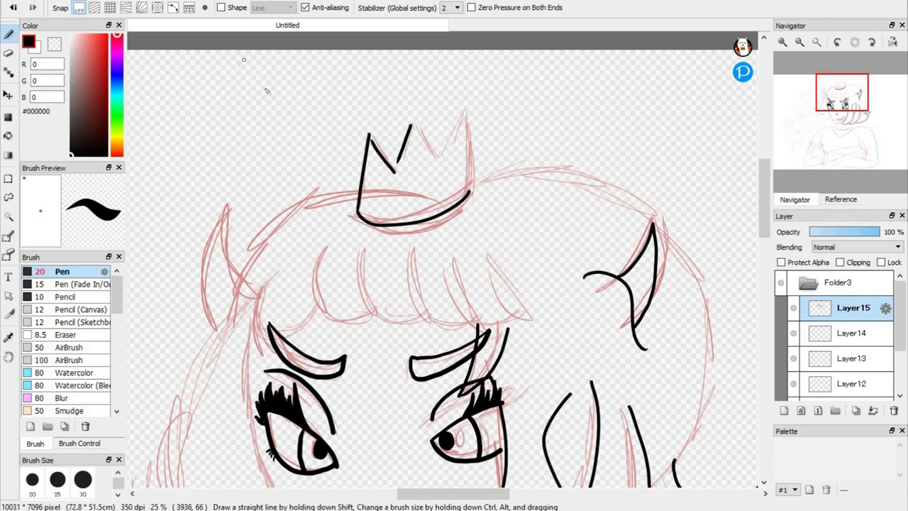
key("ctrl+z")
key("ctrl+z")
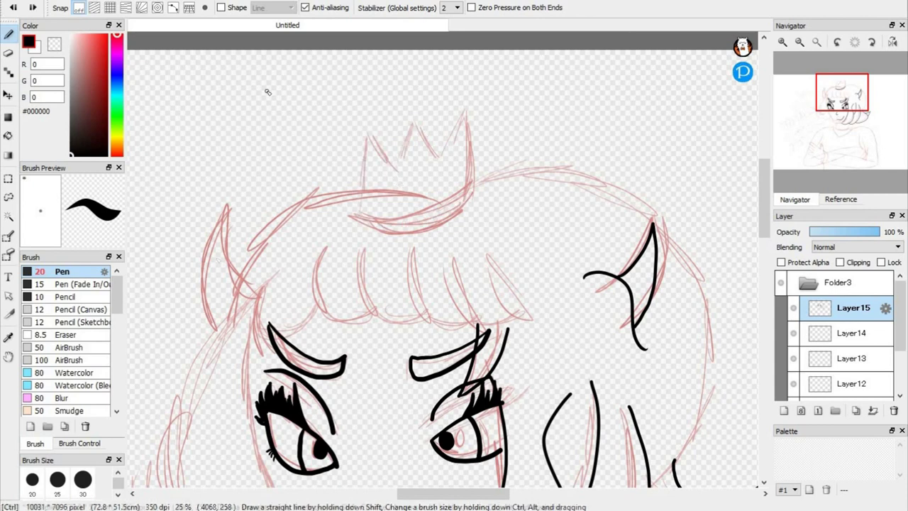
- Ink the three-pointed crown on top of the head with the Pen at size 30
left_click(82, 479)
mouse_move(352, 214)
left_mouse_down()
mouse_move(433, 222)
mouse_move(470, 195)
mouse_move(358, 193)
mouse_move(394, 164)
mouse_move(410, 131)
mouse_move(432, 160)
mouse_move(459, 117)
mouse_move(468, 170)
left_mouse_up()
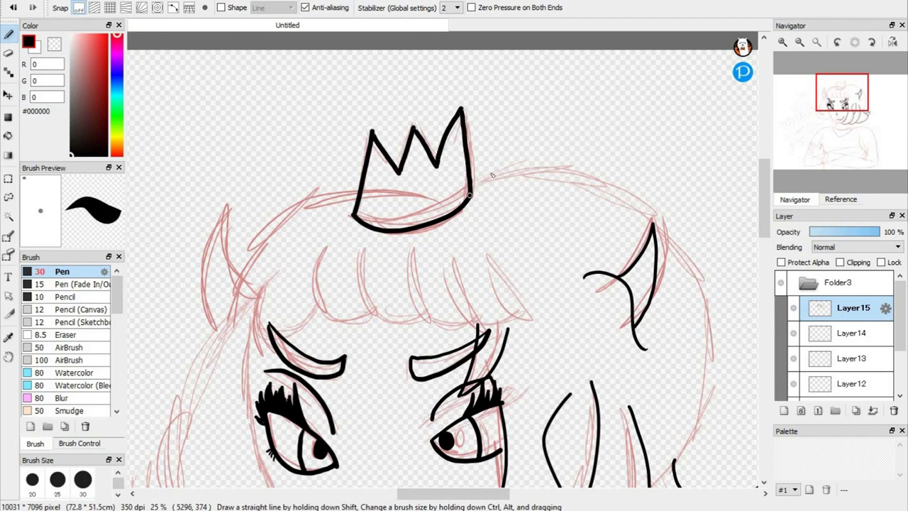
- Set the Pen size to 20 and ink the scalloped fringe across the forehead
left_click_drag(839, 115, 849, 106)
left_click(33, 480)
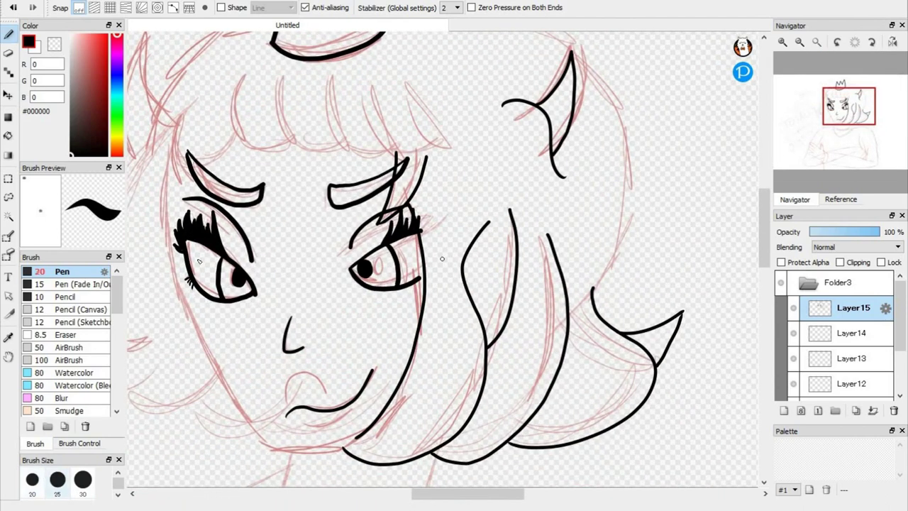
left_click_drag(173, 125, 292, 141)
left_click_drag(283, 99, 344, 143)
mouse_move(347, 89)
left_mouse_down()
mouse_move(355, 150)
mouse_move(401, 150)
left_mouse_up()
left_click_drag(391, 99, 428, 157)
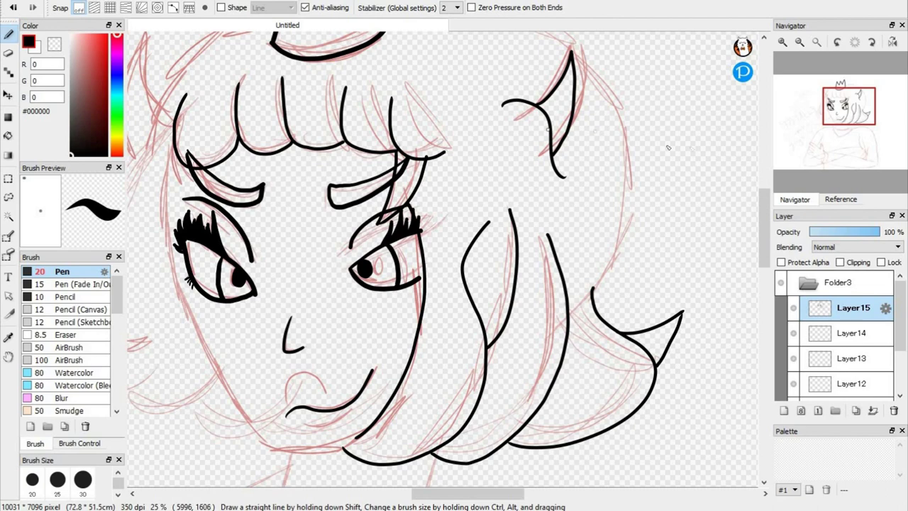
- Ink the outer hair contour on the right-hand side, running between the crown's base and the pointed lower lock, retrying until it follows the sketch
left_click_drag(868, 107, 864, 107)
mouse_move(234, 68)
left_mouse_down()
mouse_move(428, 177)
mouse_move(408, 364)
left_mouse_up()
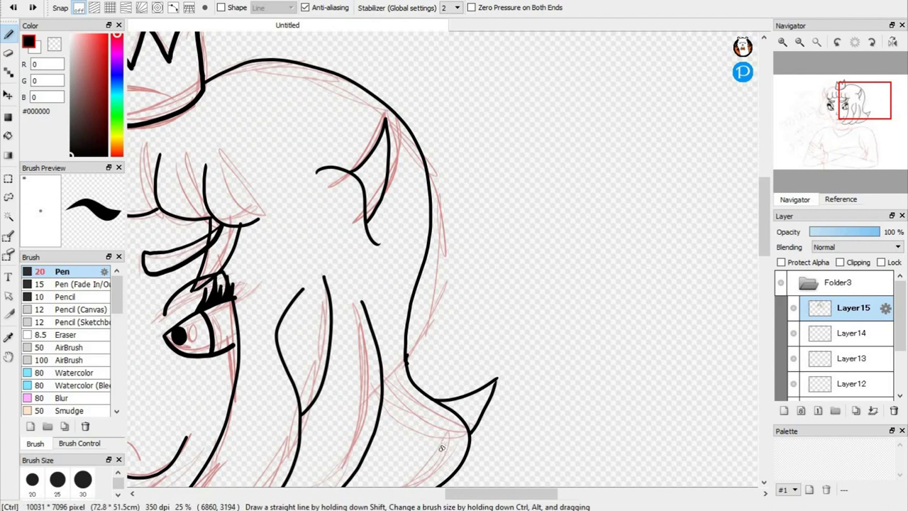
key("ctrl+z")
mouse_move(406, 363)
left_mouse_down()
mouse_move(444, 269)
mouse_move(288, 48)
mouse_move(205, 57)
left_mouse_up()
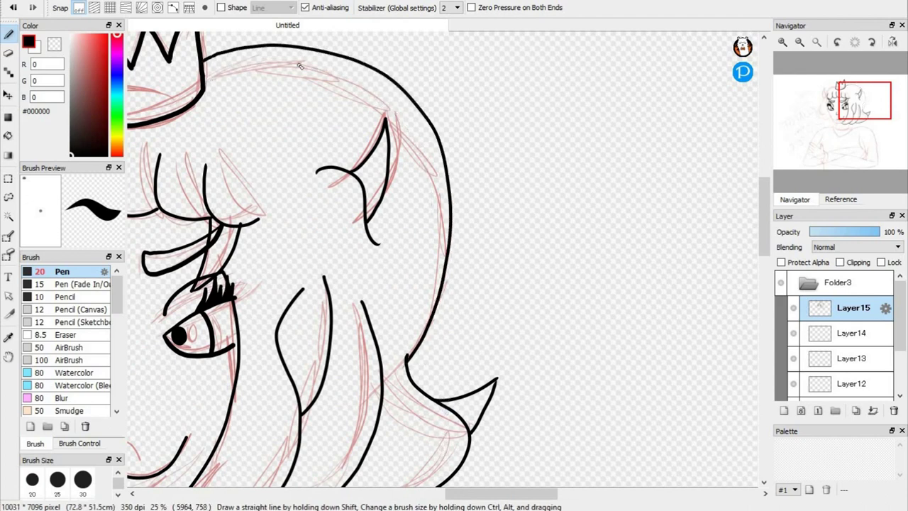
key("ctrl+z")
mouse_move(416, 347)
left_mouse_down()
mouse_move(434, 175)
mouse_move(301, 71)
mouse_move(205, 76)
left_mouse_up()
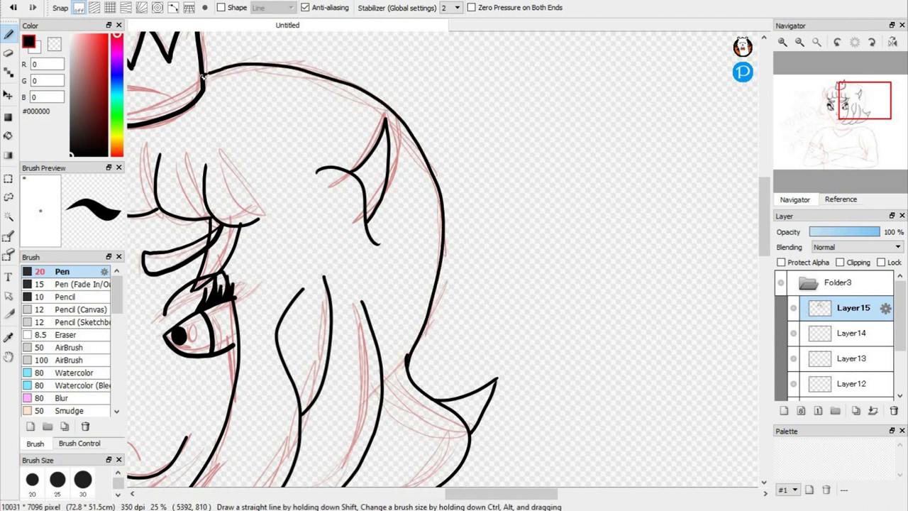
- Ink the outer hair contour on the left-hand side of the head and the rounded lock ends below it toward the chin
left_click_drag(867, 111, 832, 112)
mouse_move(500, 67)
left_mouse_down()
mouse_move(388, 131)
mouse_move(370, 238)
mouse_move(295, 434)
mouse_move(323, 484)
left_mouse_up()
mouse_move(826, 134)
left_mouse_down()
mouse_move(835, 138)
mouse_move(836, 125)
left_mouse_up()
mouse_move(336, 158)
left_mouse_down()
mouse_move(388, 208)
mouse_move(465, 202)
left_mouse_up()
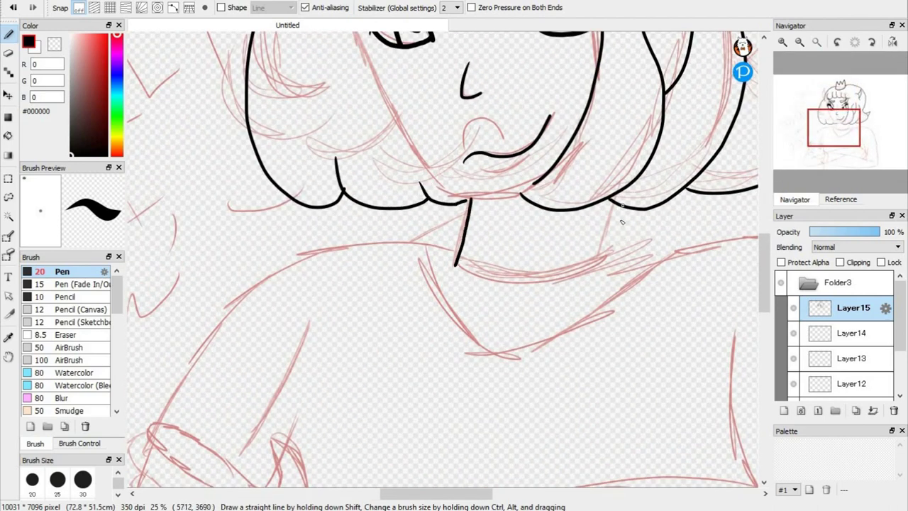
- Ink the neck, the small throat and collarbone marks, and the curved V-shaped neckline of the top
left_click_drag(614, 261, 676, 252)
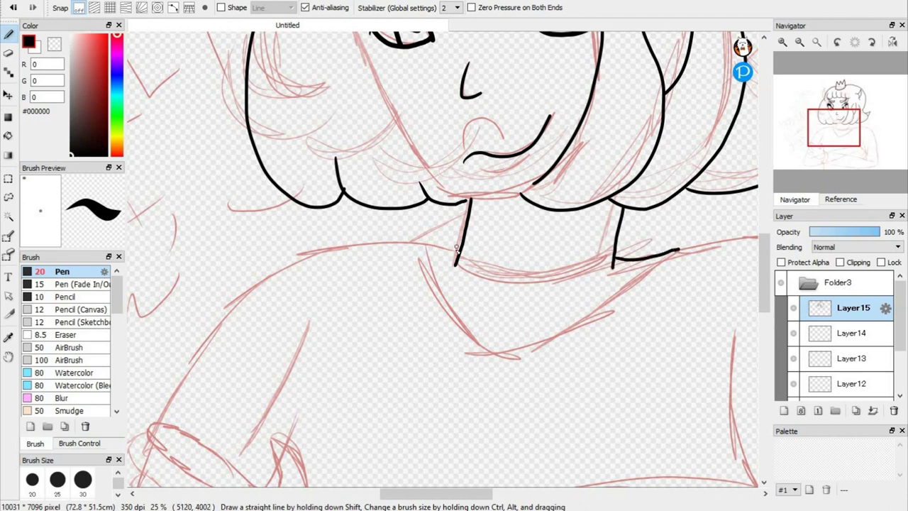
left_click_drag(499, 287, 543, 285)
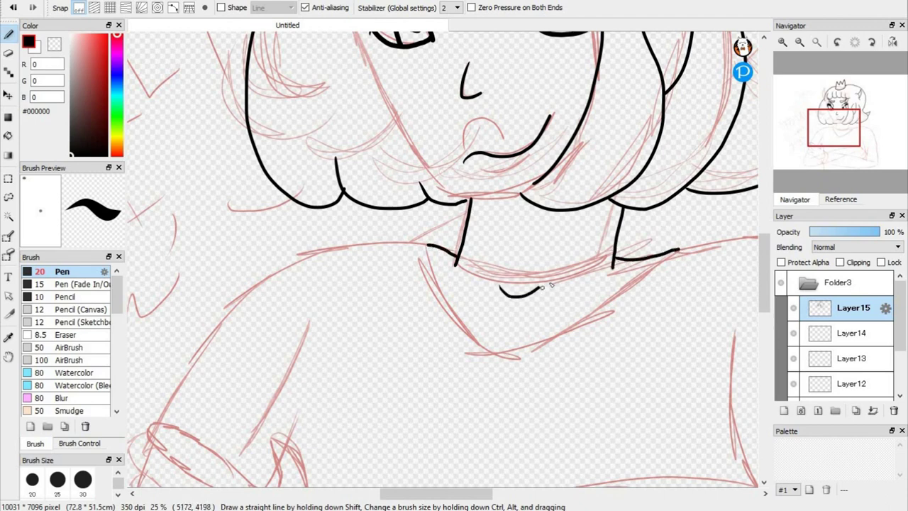
left_click_drag(479, 412, 554, 313)
left_click_drag(498, 372, 495, 325)
mouse_move(427, 247)
left_mouse_down()
mouse_move(458, 321)
mouse_move(571, 337)
mouse_move(674, 259)
left_mouse_up()
- Erase the collarbone line ends that stick out below the neckline, and ink a short curved chest line with the Pen
key("e")
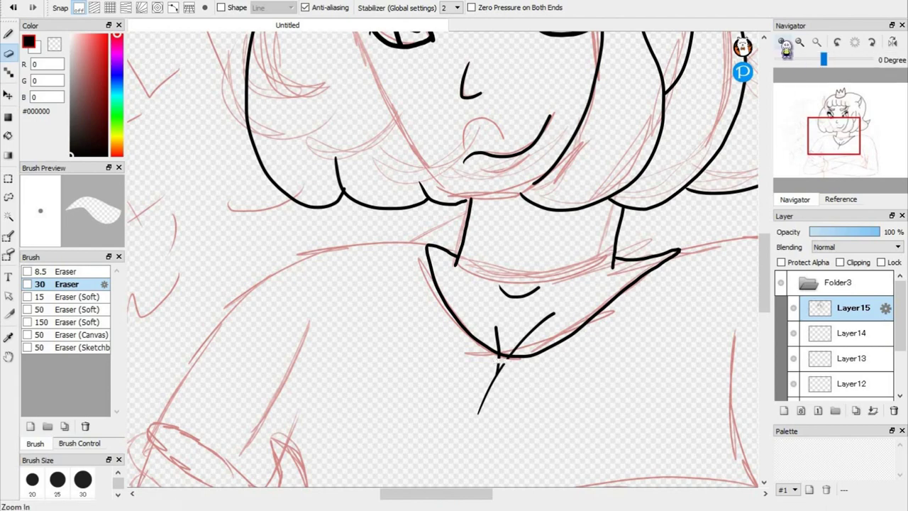
scroll(689, 223, "up", 2)
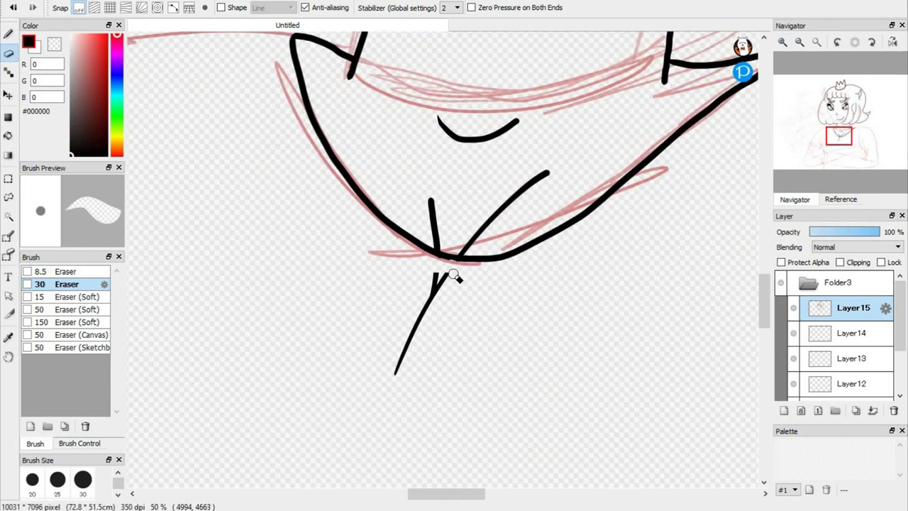
mouse_move(424, 294)
left_mouse_down()
mouse_move(437, 284)
mouse_move(393, 390)
left_mouse_up()
left_click(10, 36)
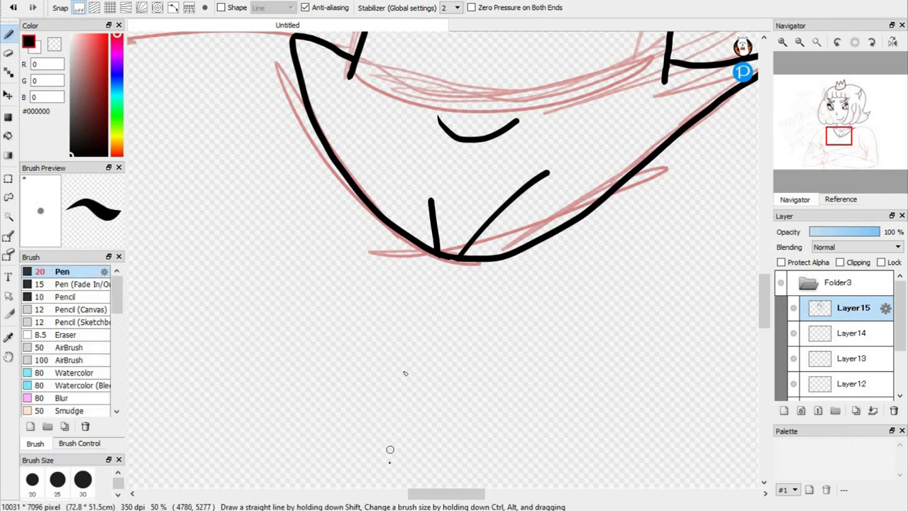
left_click_drag(389, 461, 460, 300)
- Ink the left-hand cheek and jaw contour from the fringe down to the chin
left_click_drag(843, 146, 829, 118)
left_click(801, 44)
left_click(801, 45)
left_click_drag(404, 101, 397, 197)
mouse_move(393, 163)
left_mouse_down()
mouse_move(398, 222)
mouse_move(453, 351)
mouse_move(480, 385)
mouse_move(566, 415)
left_mouse_up()
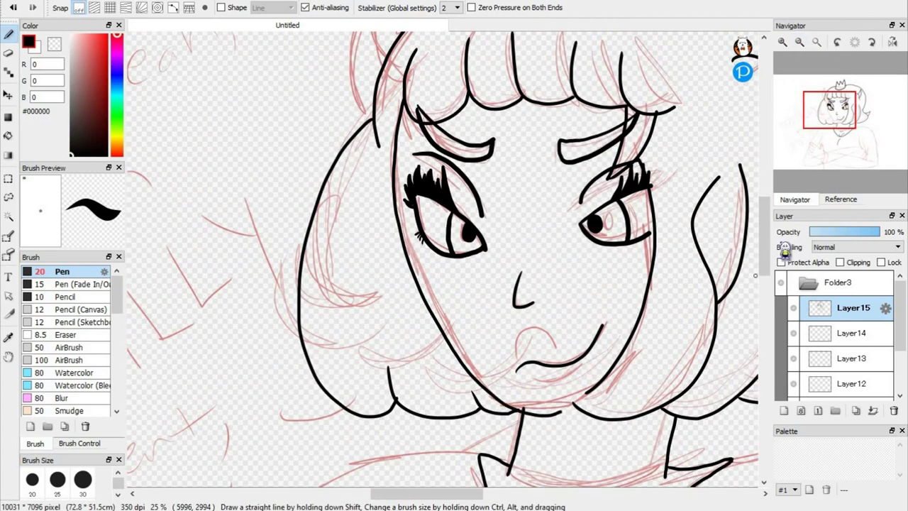
left_click_drag(829, 110, 825, 152)
left_click_drag(317, 205, 266, 174)
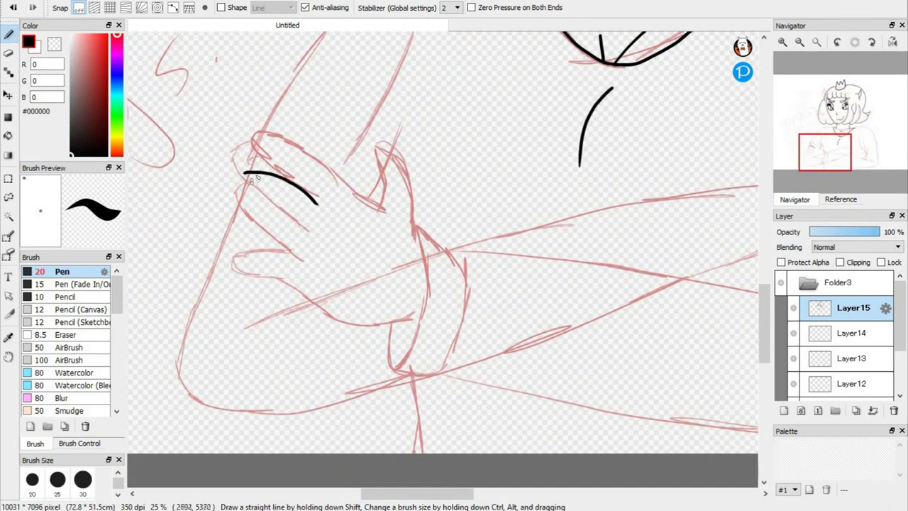
mouse_move(273, 144)
left_mouse_down()
mouse_move(295, 147)
mouse_move(341, 184)
left_mouse_up()
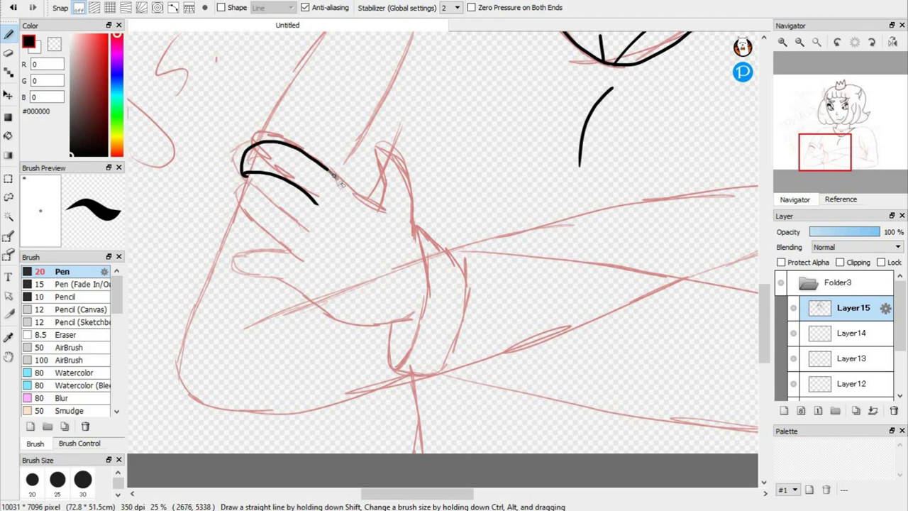
mouse_move(249, 203)
left_mouse_down()
mouse_move(298, 216)
mouse_move(320, 234)
left_mouse_up()
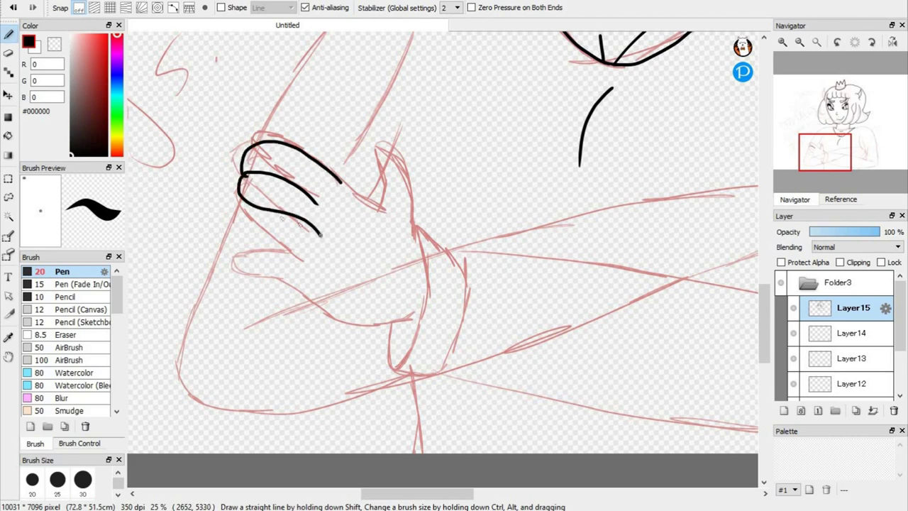
key("ctrl+z")
key("ctrl+z")
key("ctrl+z")
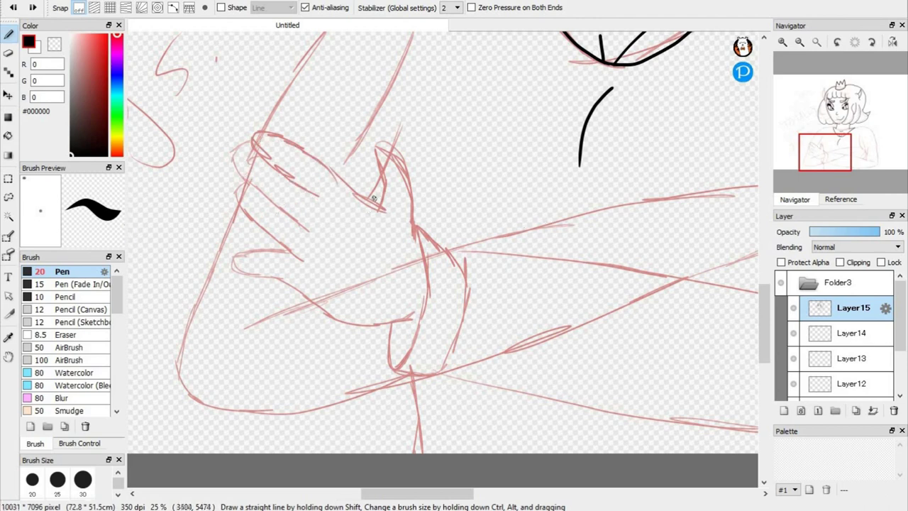
- Ink the thumb and the four curved fingers of the hand resting on the arm
left_click_drag(395, 147, 413, 221)
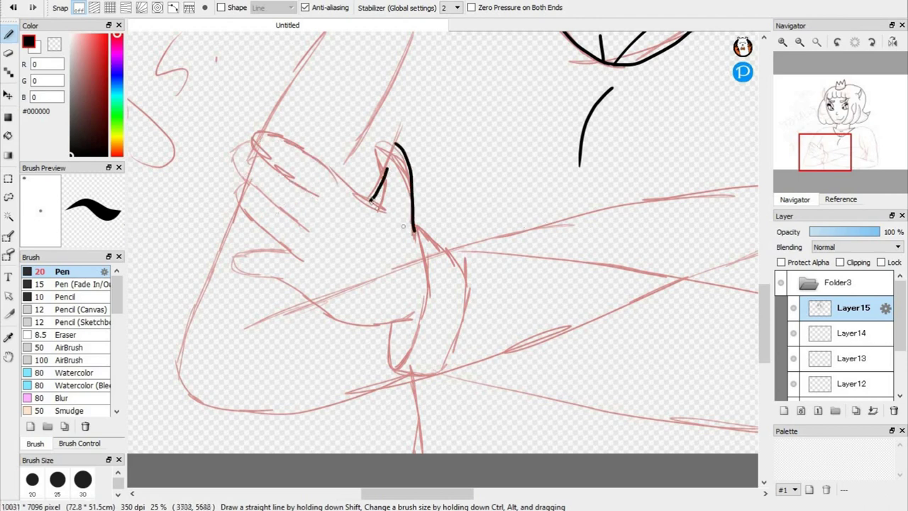
mouse_move(253, 145)
left_mouse_down()
mouse_move(273, 127)
mouse_move(314, 138)
mouse_move(371, 197)
left_mouse_up()
mouse_move(247, 177)
left_mouse_down()
mouse_move(272, 154)
mouse_move(311, 169)
mouse_move(356, 207)
left_mouse_up()
left_click_drag(270, 185, 352, 228)
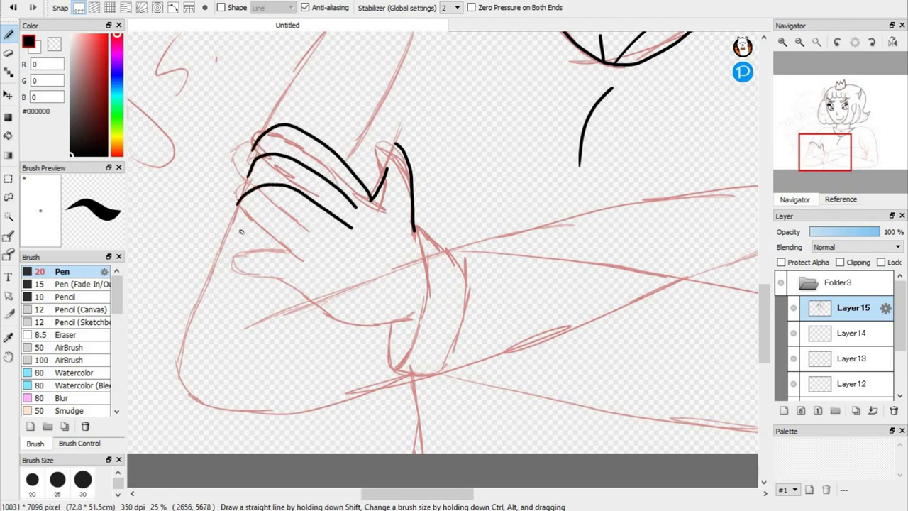
mouse_move(276, 227)
left_mouse_down()
mouse_move(317, 228)
mouse_move(356, 250)
left_mouse_up()
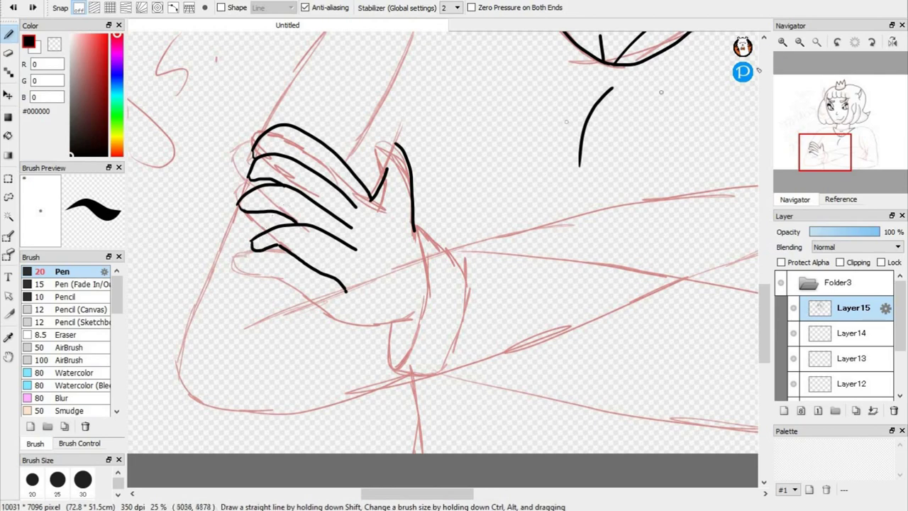
- Ink pointed nails on the four fingertips and erase the old fingertip lines inside them
scroll(814, 161, "up", 2)
left_click_drag(813, 162, 803, 151)
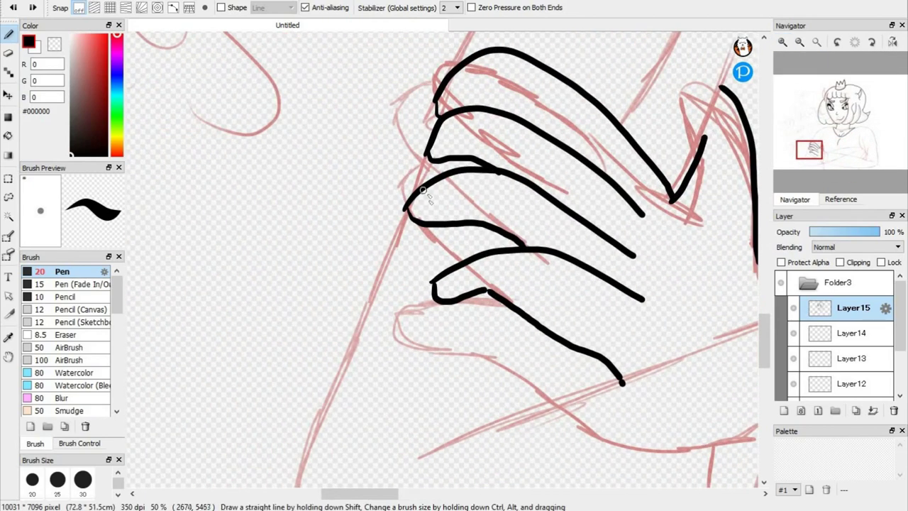
mouse_move(422, 188)
left_mouse_down()
mouse_move(394, 215)
mouse_move(420, 217)
left_mouse_up()
mouse_move(446, 278)
left_mouse_down()
mouse_move(452, 304)
mouse_move(415, 312)
mouse_move(443, 308)
left_mouse_up()
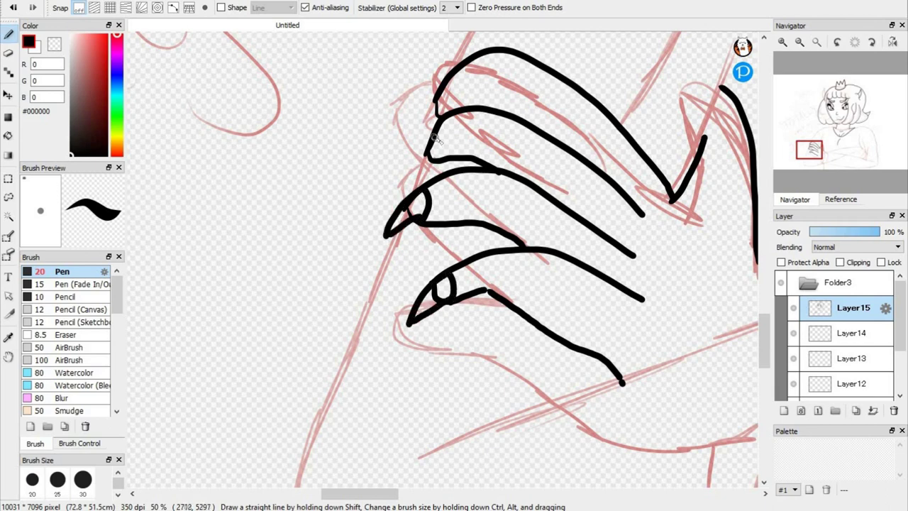
mouse_move(439, 162)
left_mouse_down()
mouse_move(402, 193)
mouse_move(432, 143)
left_mouse_up()
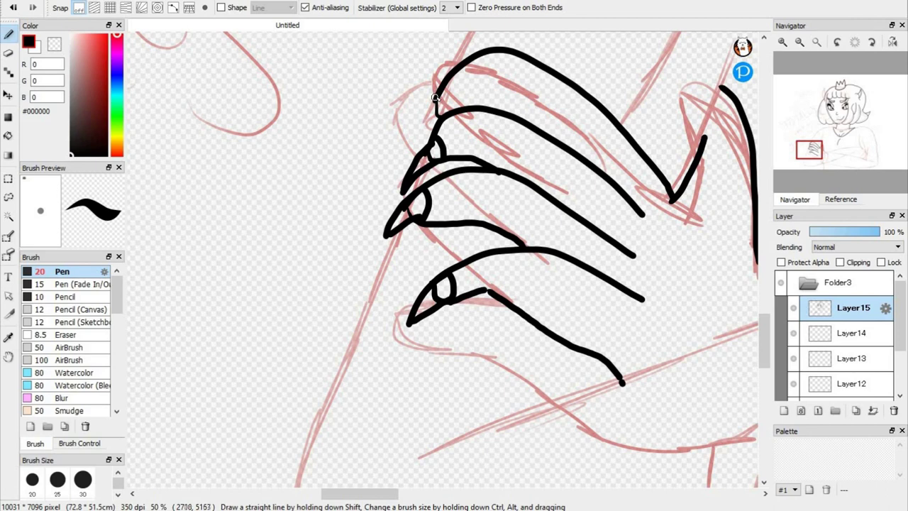
left_click_drag(440, 99, 424, 125)
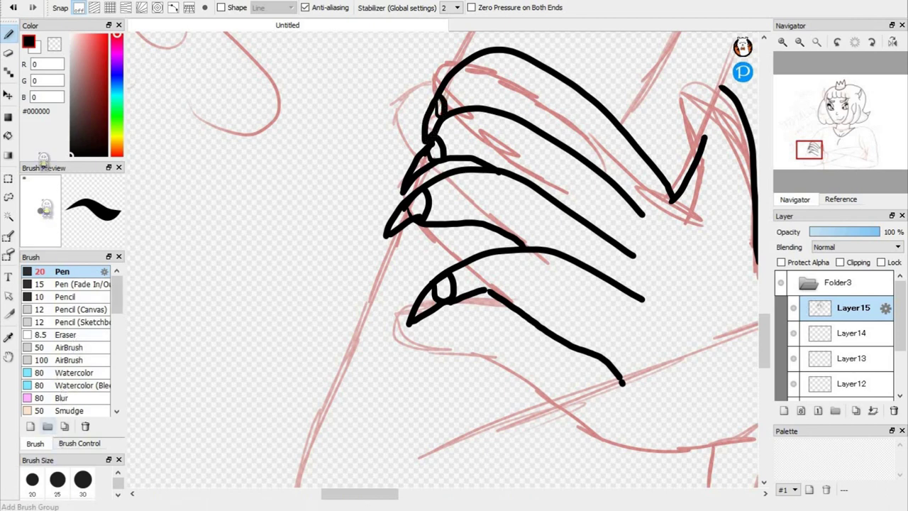
key("e")
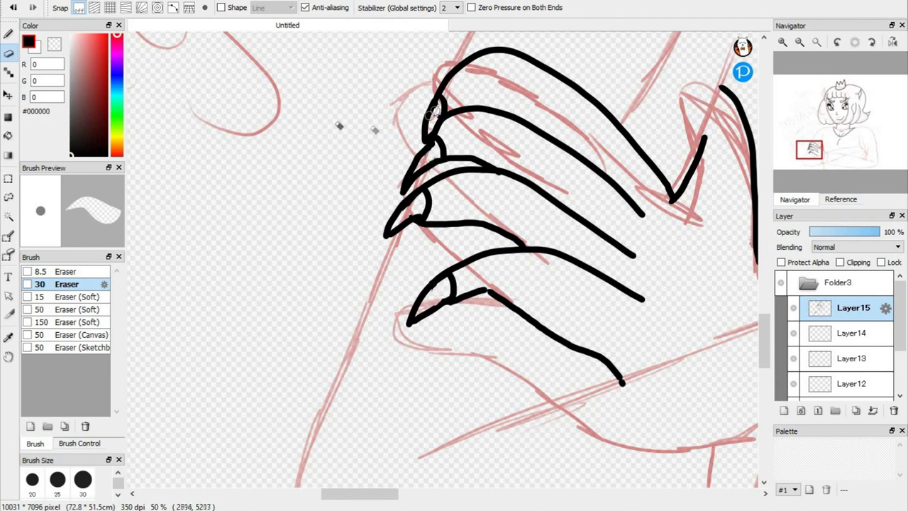
- Ink the thumbnail and knuckle marks, and redraw the lowest finger's underside as a smoother curve, erasing its old line
key("b")
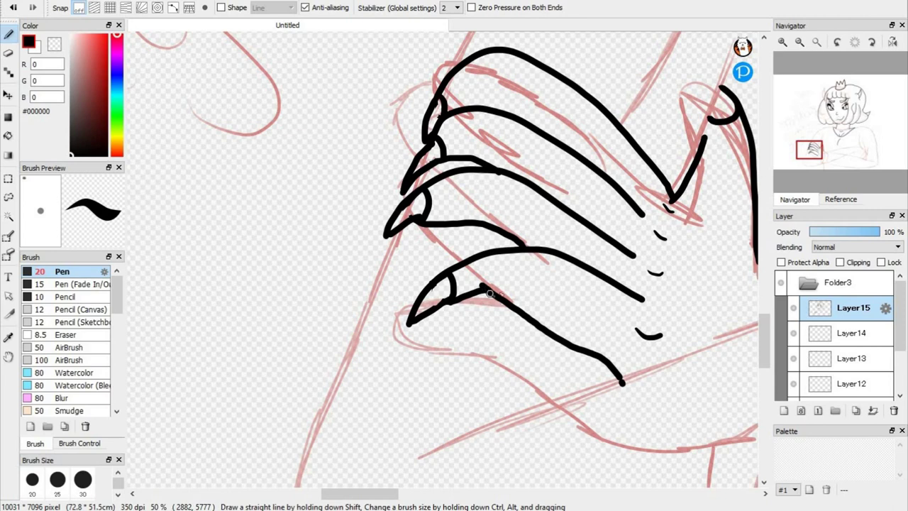
left_click_drag(485, 288, 602, 351)
key("e")
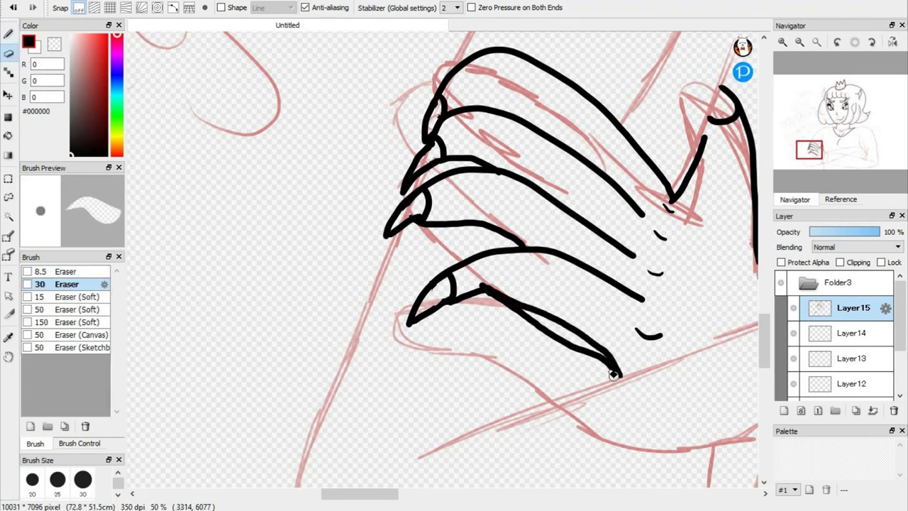
mouse_move(607, 364)
left_mouse_down()
mouse_move(542, 337)
mouse_move(485, 298)
mouse_move(568, 348)
mouse_move(540, 326)
left_mouse_up()
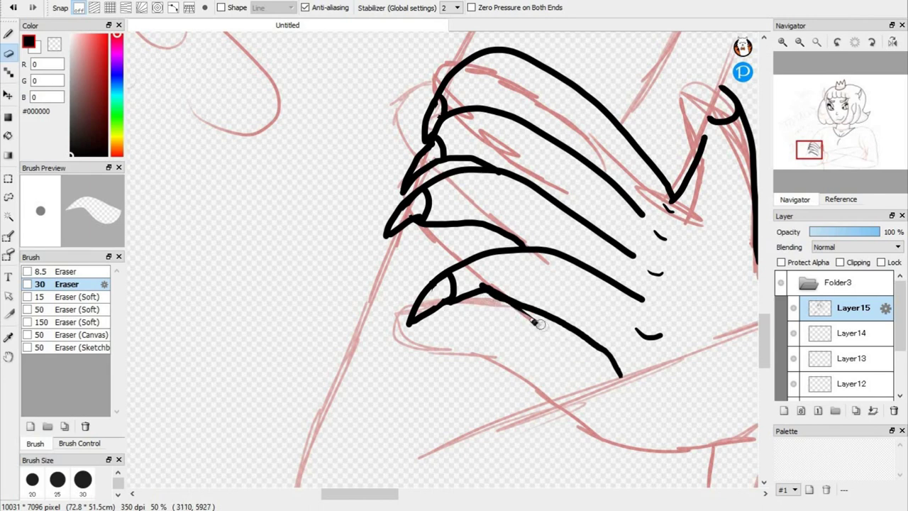
key("b")
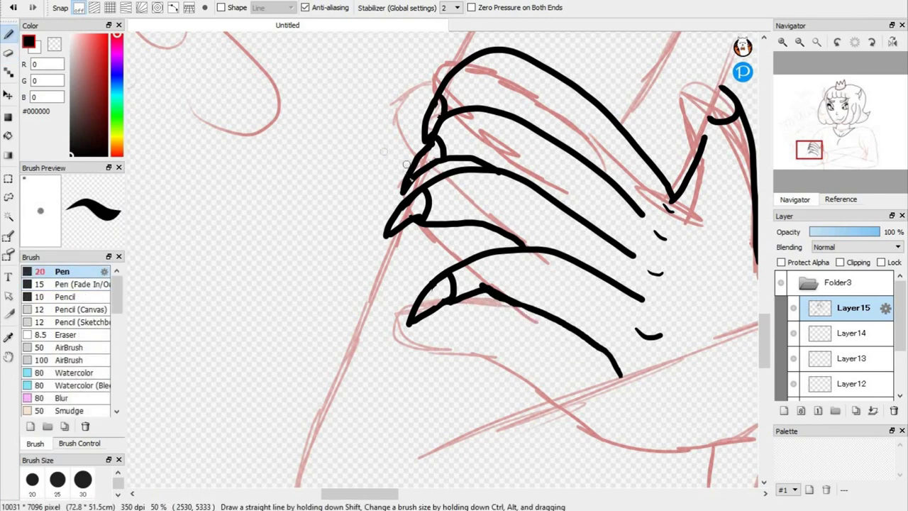
- Ink the left-hand elbow and forearm outline below the hand, plus the wrist line and the start of the sleeve cuff
left_click(799, 43)
left_click_drag(815, 159, 813, 165)
mouse_move(370, 268)
left_mouse_down()
mouse_move(772, 131)
mouse_move(823, 161)
left_mouse_up()
left_click(787, 129)
mouse_move(284, 139)
left_mouse_down()
mouse_move(221, 338)
mouse_move(284, 395)
mouse_move(446, 374)
mouse_move(757, 252)
left_mouse_up()
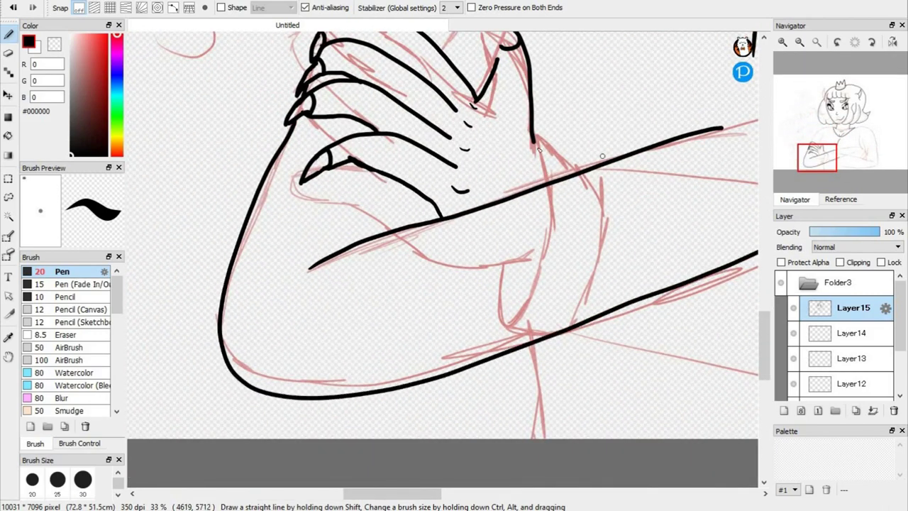
left_click_drag(537, 135, 589, 149)
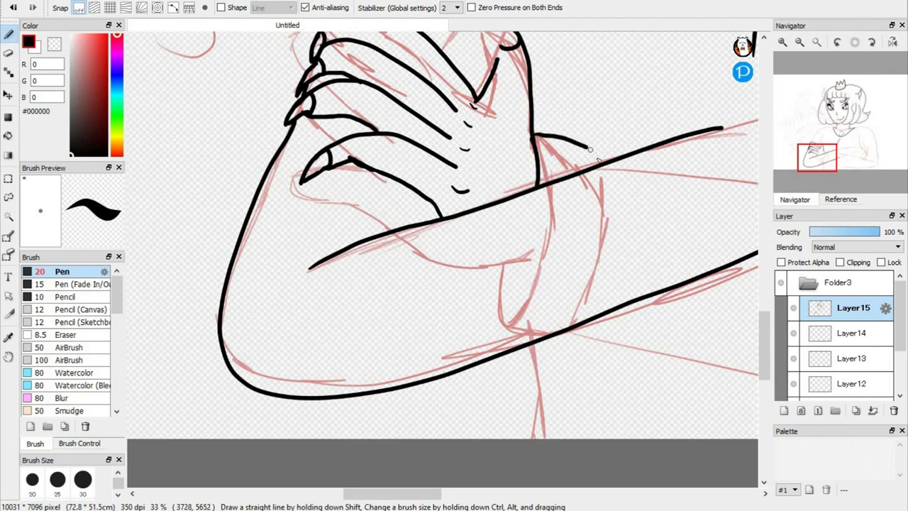
- Ink the remaining edges of the crossed forearms and the tucked hand and cuff shape at their right-hand end
mouse_move(832, 153)
left_mouse_down()
mouse_move(843, 161)
mouse_move(864, 153)
left_mouse_up()
left_click_drag(231, 329, 500, 244)
mouse_move(615, 349)
left_mouse_down()
mouse_move(671, 289)
mouse_move(676, 269)
mouse_move(652, 224)
mouse_move(629, 233)
mouse_move(554, 316)
left_mouse_up()
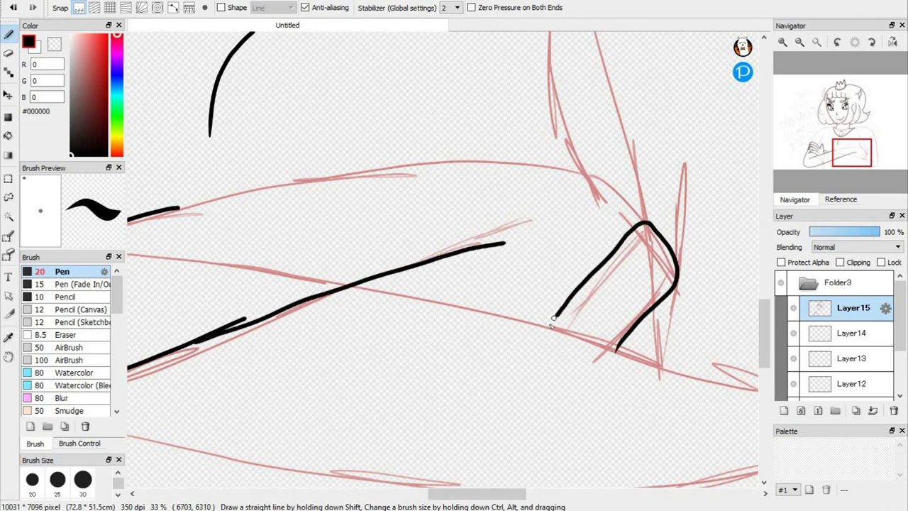
mouse_move(617, 195)
left_mouse_down()
mouse_move(409, 148)
mouse_move(174, 210)
left_mouse_up()
left_click_drag(680, 286, 706, 384)
mouse_move(850, 157)
left_mouse_down()
mouse_move(849, 170)
mouse_move(847, 159)
left_mouse_up()
left_click_drag(323, 105, 695, 205)
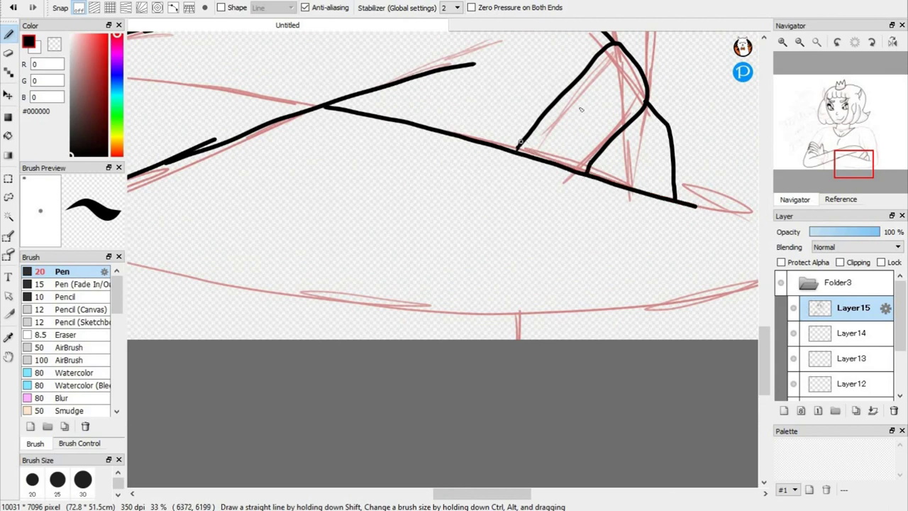
- Ink the right-hand elbow's lower curve and the outer upper arm, continuing up over the shoulder to the neckline
left_click(802, 43)
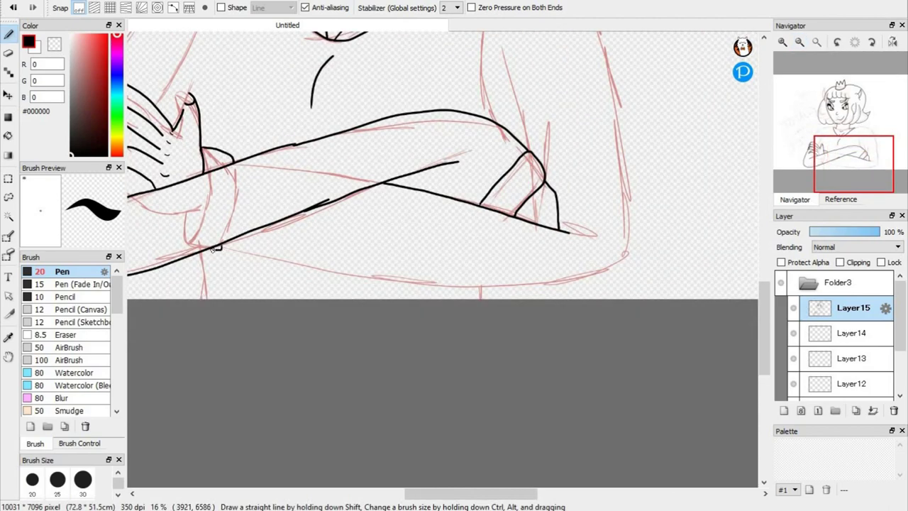
mouse_move(335, 267)
left_mouse_down()
mouse_move(590, 295)
mouse_move(635, 264)
mouse_move(633, 208)
mouse_move(592, 32)
left_mouse_up()
left_click_drag(868, 145, 880, 103)
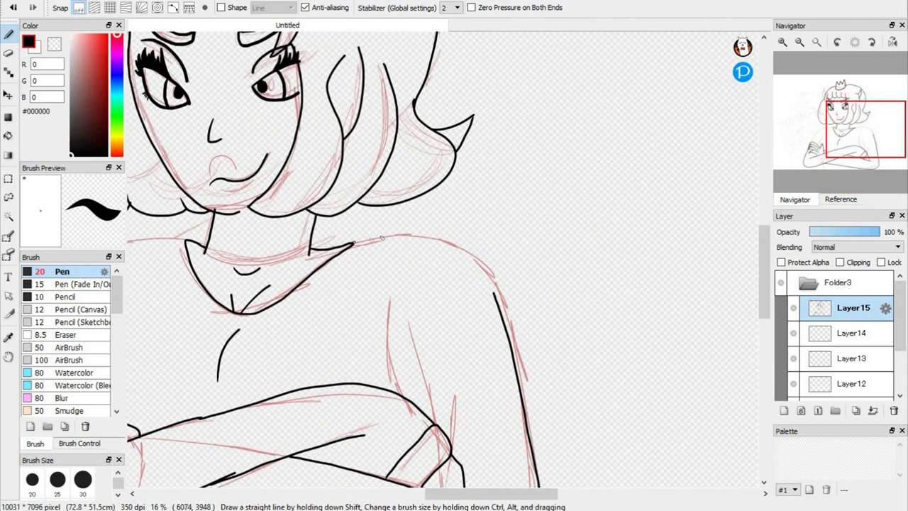
- Ink the inner upper-arm line rising from the crossed forearm and a short crease branching off it near the armpit
left_click(783, 42)
left_click_drag(864, 131, 856, 142)
mouse_move(456, 148)
left_mouse_down()
mouse_move(465, 212)
mouse_move(507, 317)
left_mouse_up()
left_click_drag(463, 215, 445, 177)
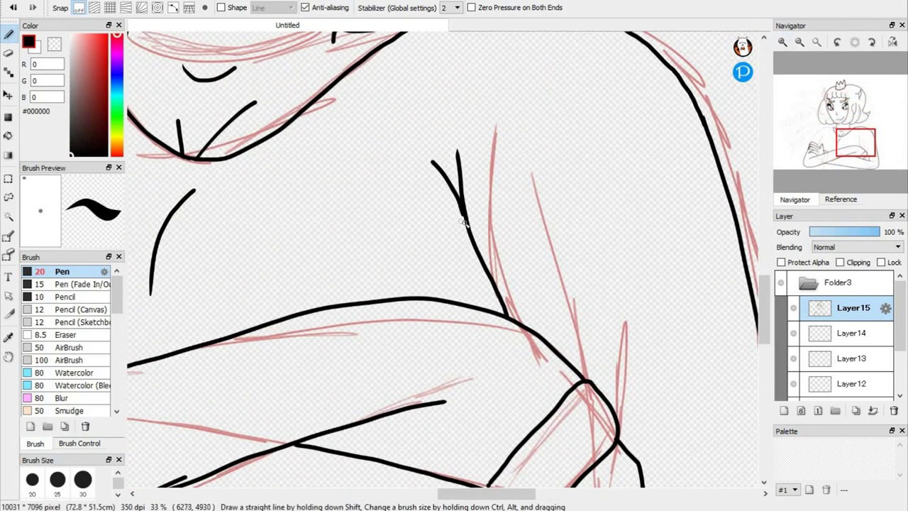
- Ink the remaining crease at the right-hand armpit and the inner and outer lines of the left-hand upper arm up to the shoulder
left_click_drag(461, 209, 436, 192)
left_click_drag(855, 144, 823, 143)
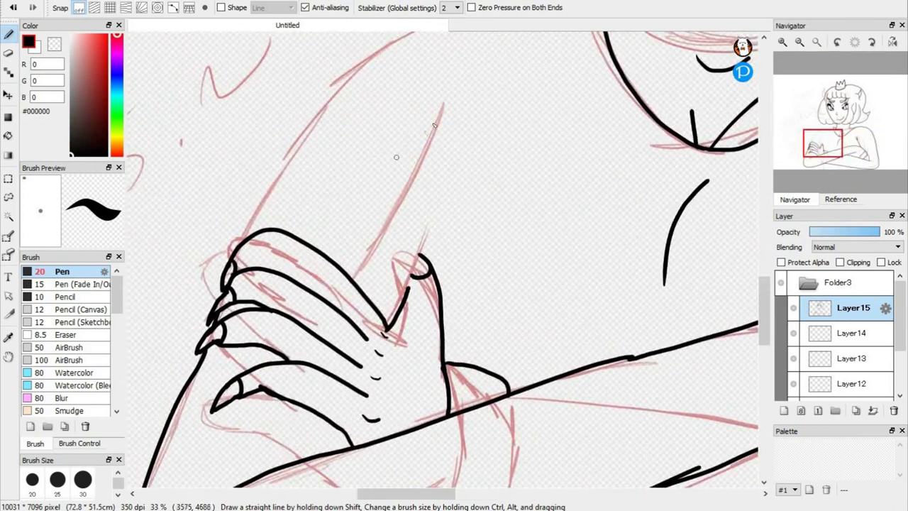
left_click_drag(437, 122, 349, 283)
key("ctrl+minus")
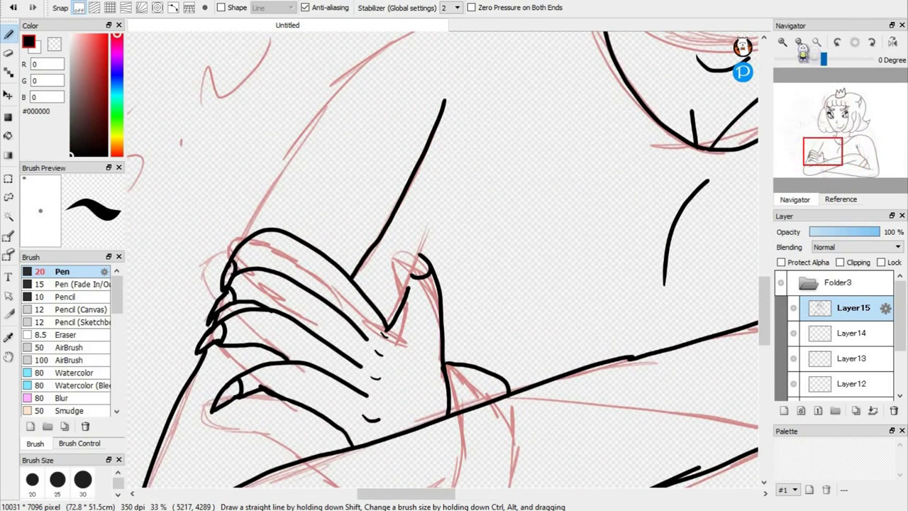
mouse_move(506, 63)
left_mouse_down()
mouse_move(453, 75)
mouse_move(377, 118)
mouse_move(292, 245)
left_mouse_up()
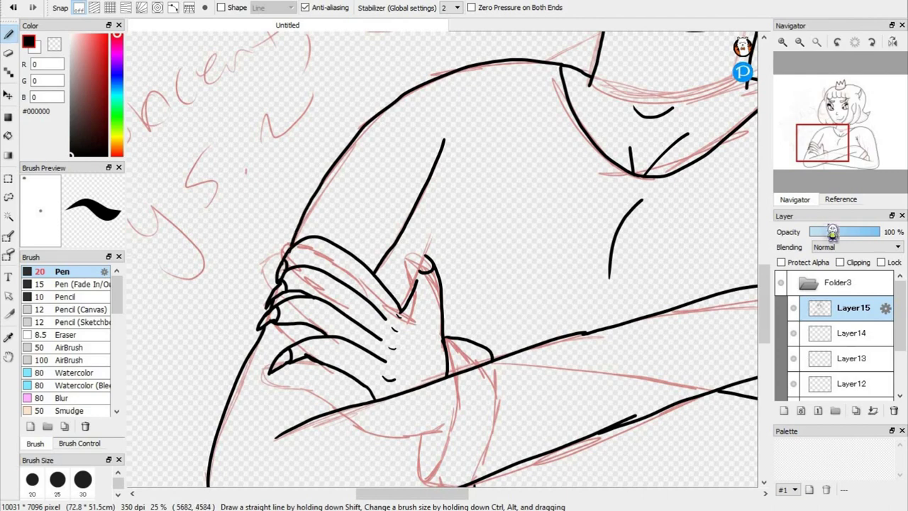
left_click_drag(848, 124, 839, 98)
mouse_move(261, 190)
left_mouse_down()
mouse_move(245, 122)
mouse_move(225, 227)
left_mouse_up()
left_click_drag(232, 258, 235, 265)
left_click_drag(833, 162, 829, 151)
- Replace the left-hand upper arm's inner line with one rising from the thumb, erasing the earlier line and adding a short armpit crease
left_click_drag(373, 222, 349, 286)
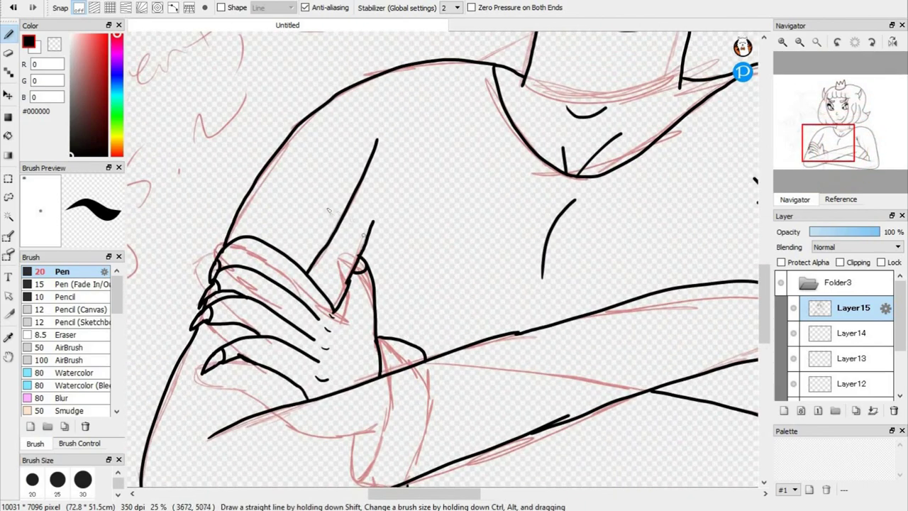
key("ctrl+z")
left_click(783, 42)
left_click(782, 42)
left_click_drag(278, 255, 302, 95)
key("e")
mouse_move(177, 287)
left_mouse_down()
mouse_move(179, 268)
mouse_move(227, 198)
mouse_move(309, 36)
left_mouse_up()
key("b")
left_click_drag(304, 100, 348, 29)
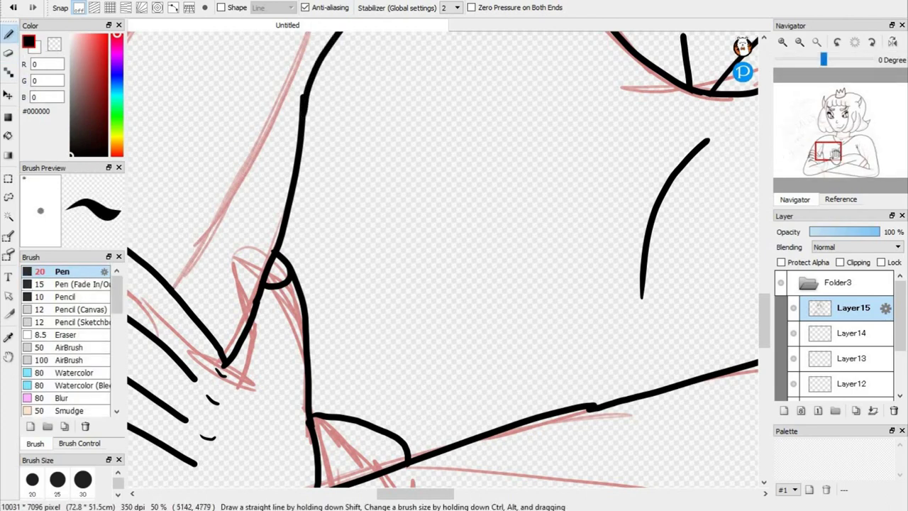
left_click_drag(829, 142, 825, 135)
left_click_drag(366, 316, 411, 268)
left_click(799, 42)
left_click(799, 42)
- Ink the short waist lines of the torso below the crossed arms
left_click(837, 163)
left_click_drag(271, 259, 280, 333)
left_click(848, 165)
left_click_drag(501, 340, 501, 356)
- Hand-letter "Yeah," in black on Layer14 in the empty area beside the character's head
left_click(800, 116)
left_click(851, 333)
left_click(804, 100)
left_click_drag(370, 180, 415, 207)
left_click_drag(419, 170, 403, 254)
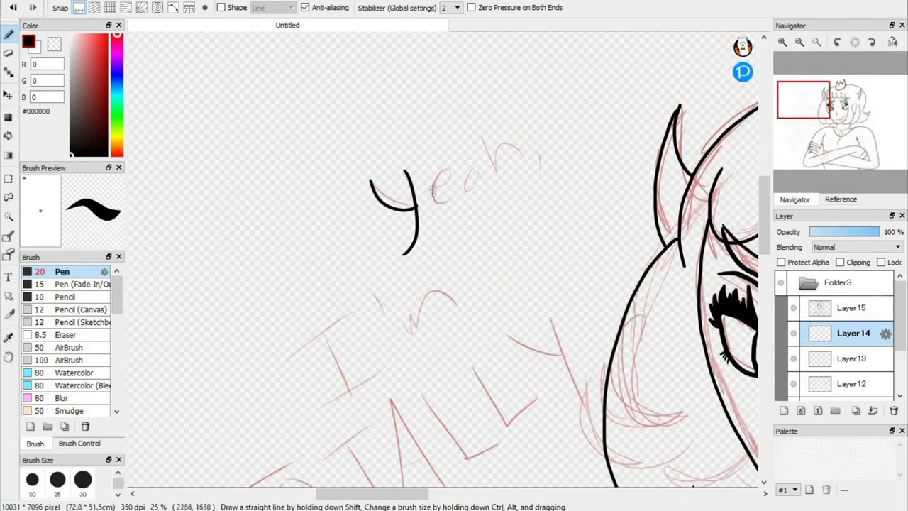
left_click_drag(428, 197, 454, 202)
left_click_drag(480, 174, 482, 193)
left_click_drag(474, 138, 497, 188)
left_click_drag(521, 159, 522, 188)
- Hand-letter "I'm TOTALLY" on a slant below "Yeah," and underline the word TOTALLY
mouse_move(156, 422)
left_mouse_down()
mouse_move(214, 374)
mouse_move(201, 438)
left_mouse_up()
left_click_drag(192, 458, 241, 417)
mouse_move(241, 346)
left_mouse_down()
mouse_move(245, 365)
mouse_move(301, 370)
left_mouse_up()
left_click_drag(323, 335, 379, 298)
left_click_drag(368, 318, 353, 363)
left_click_drag(392, 304, 397, 352)
left_click_drag(444, 325, 457, 305)
left_click_drag(478, 249, 506, 274)
left_click_drag(497, 234, 526, 259)
left_click_drag(517, 218, 545, 238)
left_click_drag(538, 206, 557, 269)
left_click_drag(366, 393, 595, 264)
- Hand-letter "innocent, guys" on a slant below the underlined word
left_click_drag(803, 114, 801, 123)
left_click_drag(250, 255, 267, 292)
left_click_drag(243, 231, 290, 275)
left_click_drag(292, 257, 323, 248)
left_click_drag(322, 216, 354, 228)
left_click_drag(376, 211, 424, 186)
left_click_drag(427, 159, 430, 200)
left_click_drag(415, 182, 452, 166)
left_click_drag(465, 177, 459, 194)
left_click_drag(508, 134, 491, 173)
mouse_move(510, 122)
left_mouse_down()
mouse_move(536, 119)
mouse_move(564, 154)
left_mouse_up()
left_click_drag(589, 75, 575, 100)
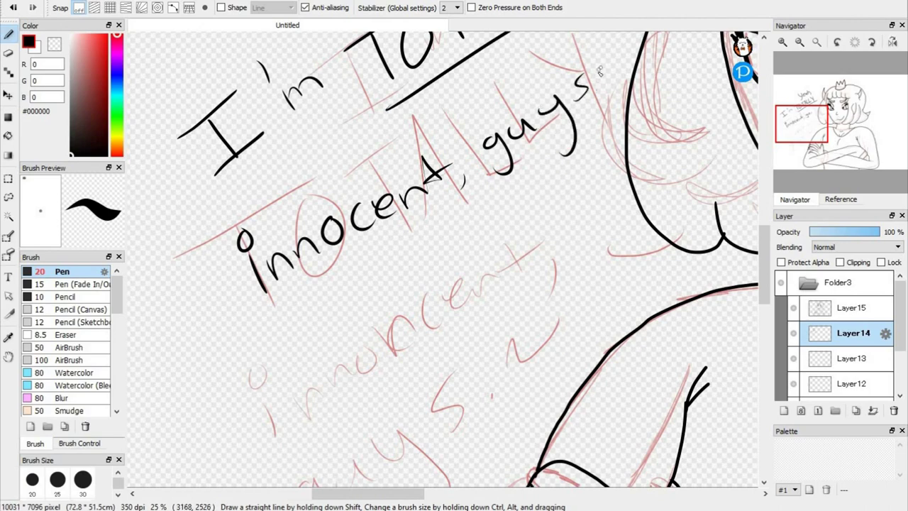
- Draw an oval speech bubble with a small tail around the lettering, undoing the first outline and redrawing it
left_click_drag(520, 200, 545, 170)
left_click_drag(801, 123, 804, 108)
left_click(799, 42)
left_click_drag(523, 300, 496, 330)
key("x")
key("x")
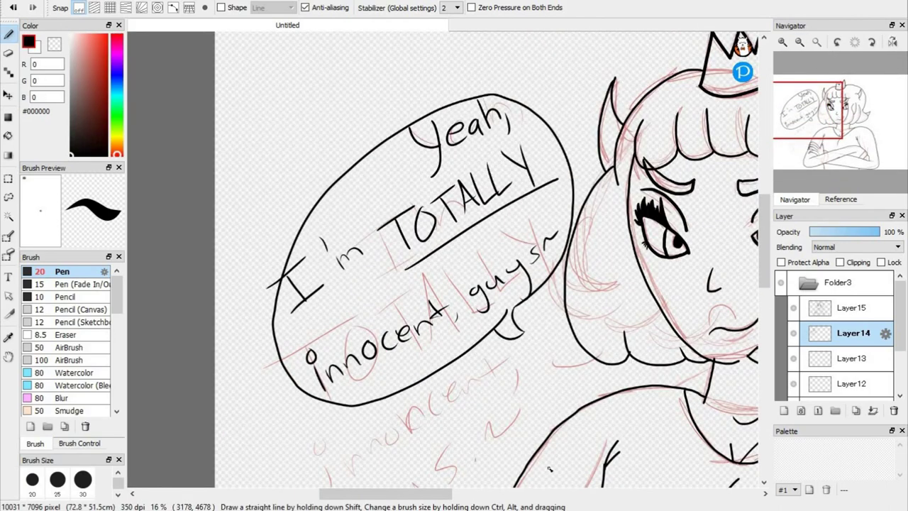
key("ctrl+z")
left_click_drag(493, 325, 466, 351)
key("ctrl+z")
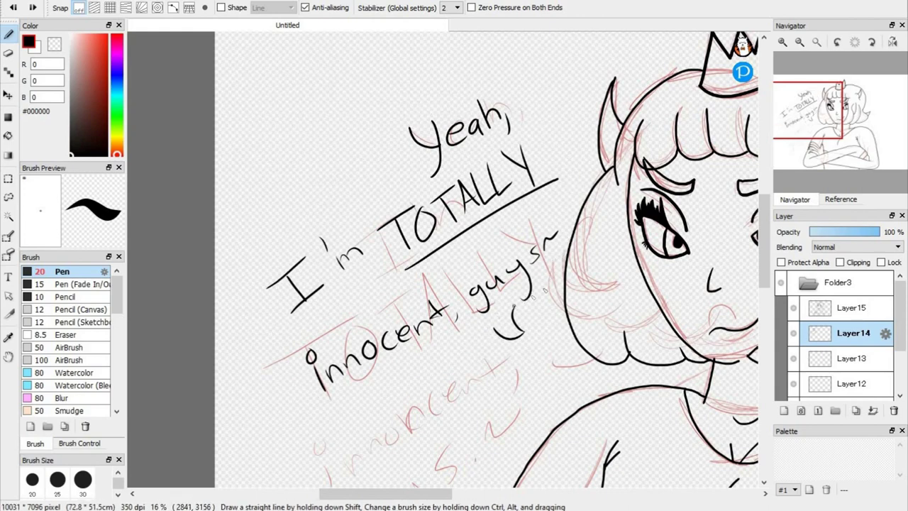
mouse_move(514, 305)
left_mouse_down()
mouse_move(292, 185)
mouse_move(496, 331)
left_mouse_up()
left_click_drag(808, 103, 833, 115)
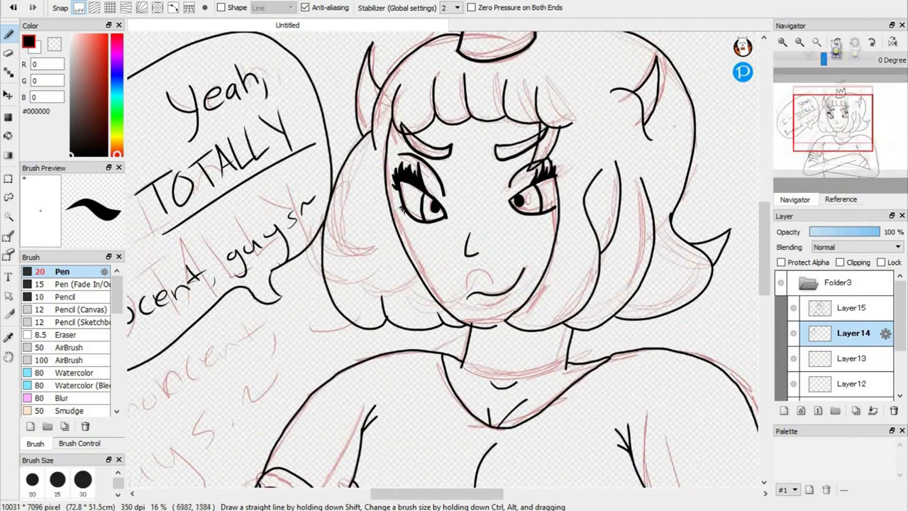
- Paint small white highlights in both pupils on Layer15 with the size 30 pen
left_click(840, 199)
scroll(568, 171, "up", 3)
left_click(795, 200)
left_click(83, 480)
left_click_drag(474, 292, 480, 286)
left_click(33, 49)
left_click(878, 311)
left_click_drag(373, 275, 381, 278)
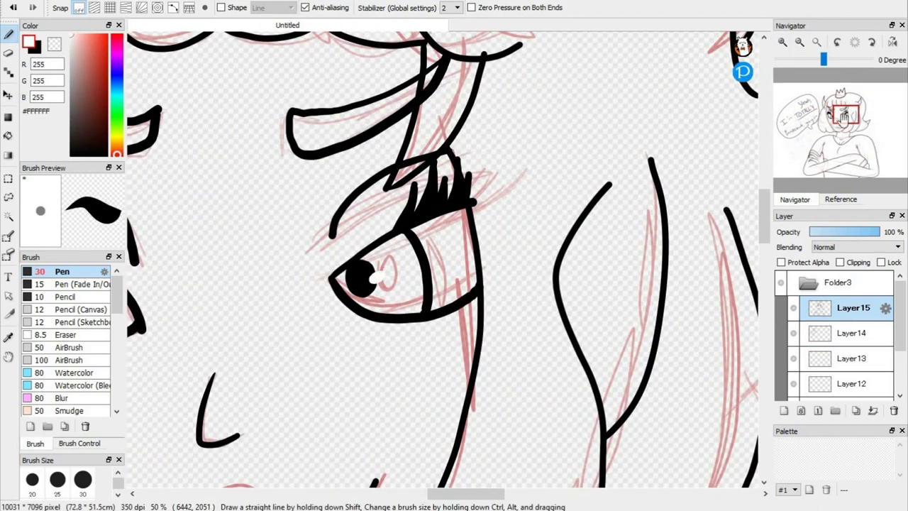
left_click(829, 115)
left_click_drag(450, 160, 454, 163)
- Choose a pale peach skin colour, make Layer9 in Folder2 the active layer, and hide the red sketch in Folder1
left_click(808, 283)
left_click(807, 308)
left_click(862, 338)
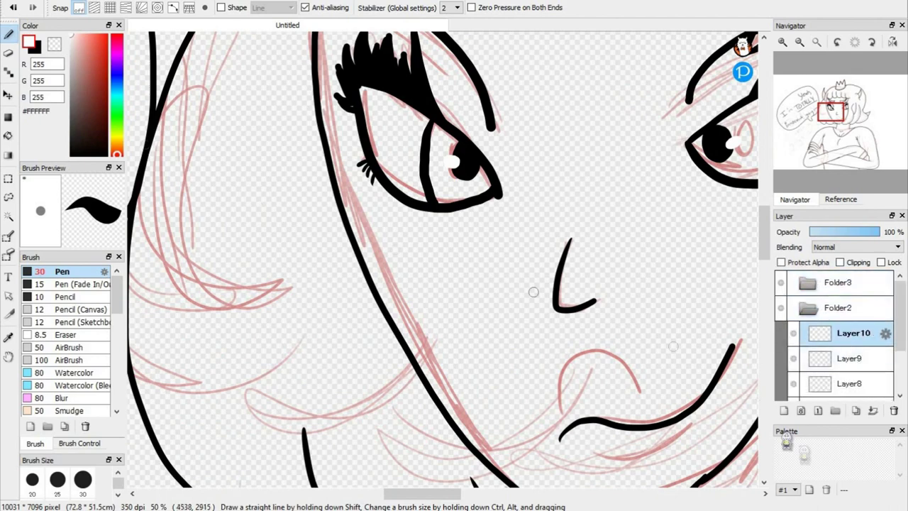
left_click(36, 51)
left_click_drag(118, 140, 117, 147)
left_click(86, 40)
left_click_drag(85, 40, 74, 33)
left_click(873, 360)
left_click(817, 42)
left_click_drag(901, 319, 901, 365)
left_click(781, 388)
- Bucket-fill the face, neck and hand areas with the pale peach skin tone #FFEFE2
left_click(8, 136)
left_click(431, 231)
left_click(465, 312)
left_click(358, 392)
- Fill the torso and sleeves of the top with pale yellow #FAEECD
scroll(460, 193, "up", 3)
left_click(87, 44)
left_click(117, 142)
left_click(77, 36)
left_click(850, 149)
left_click(610, 361)
left_click(511, 324)
left_click(830, 158)
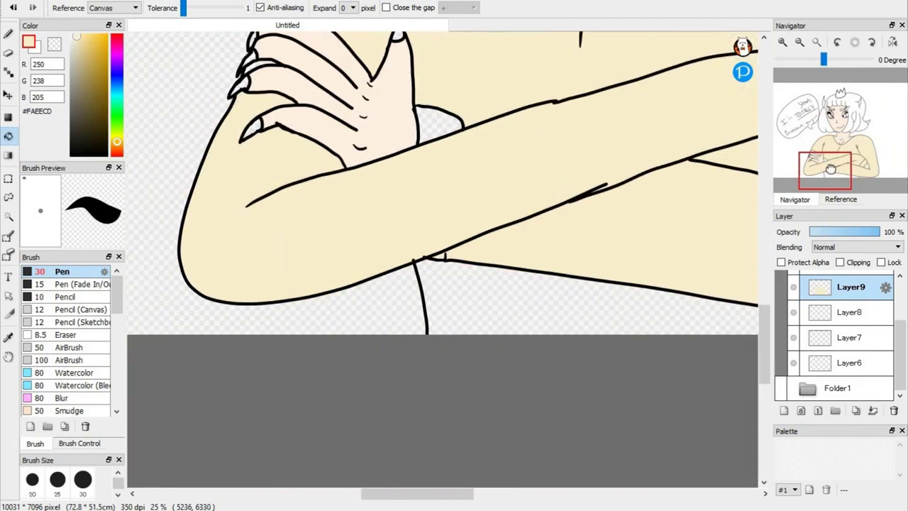
left_click(371, 300)
- Refill the torso, sleeves and cuff of the top with the lighter cream #FFF9EB
left_click(73, 36)
left_click(457, 217)
left_click(457, 285)
left_click(435, 344)
left_click(843, 140)
left_click(719, 399)
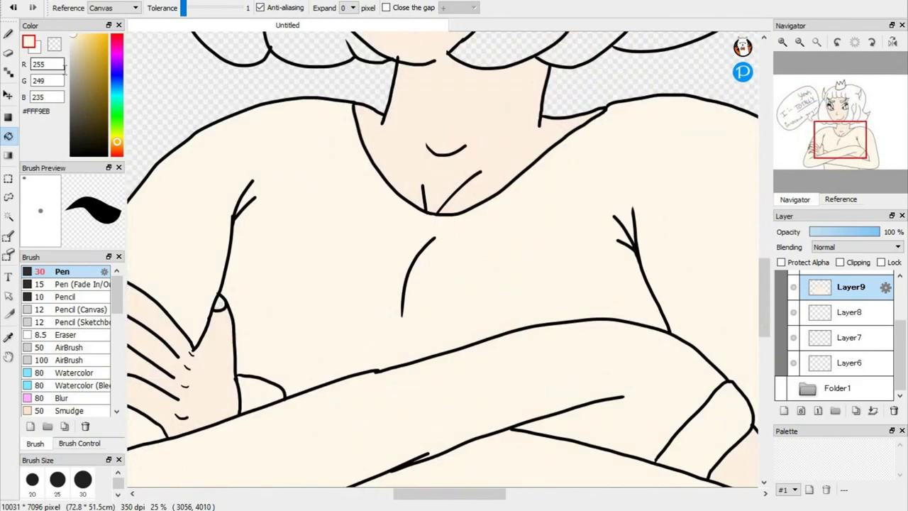
left_click(74, 37)
left_click(722, 404)
- Fill the pointed fingernails of the left-hand hand with dark red #982320
left_click(817, 148)
left_click_drag(117, 142, 117, 156)
left_click(88, 52)
left_click(8, 34)
left_click(8, 135)
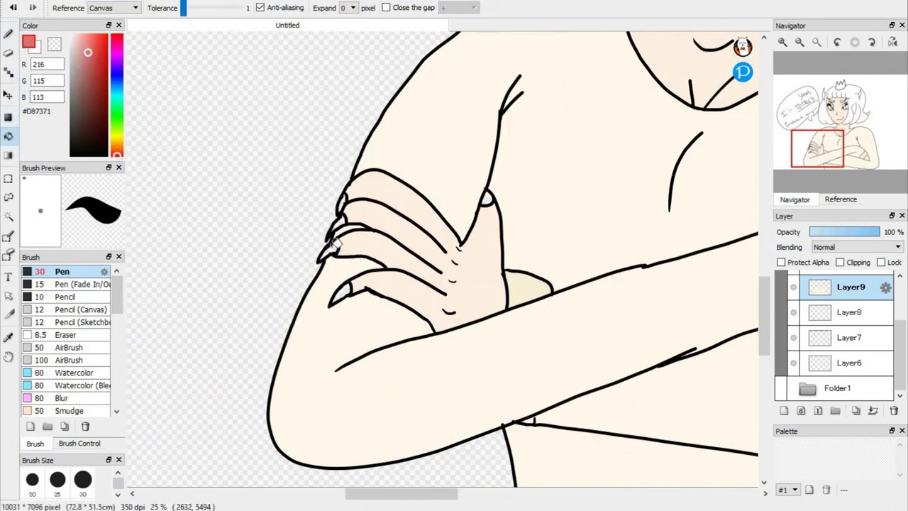
left_click(329, 250)
left_click(99, 83)
left_click(329, 251)
left_click(342, 292)
left_click(338, 224)
left_click(342, 204)
- Fill both horns on the head with the same dark red #982320
left_click(844, 92)
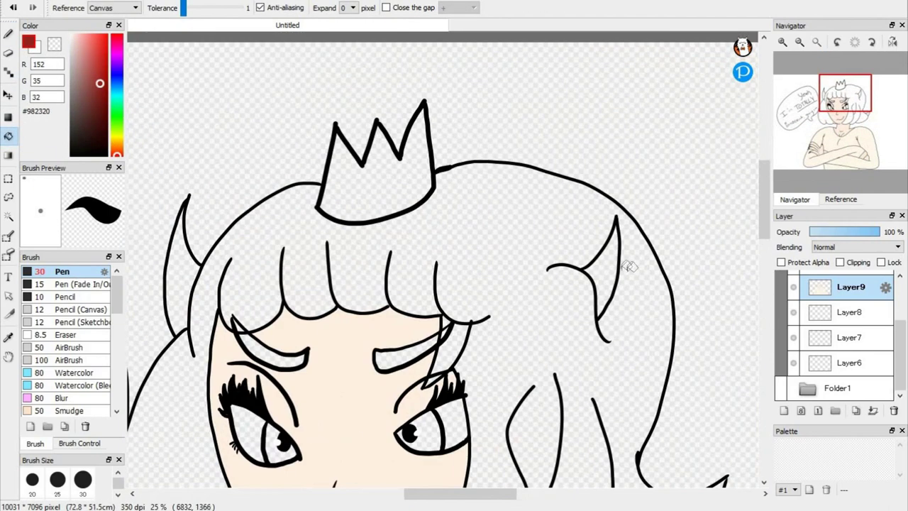
left_click(603, 277)
left_click(179, 277)
- Fill the crown with pale gold #F9E69B
left_click(117, 141)
left_click(93, 44)
left_click(83, 37)
left_click(376, 170)
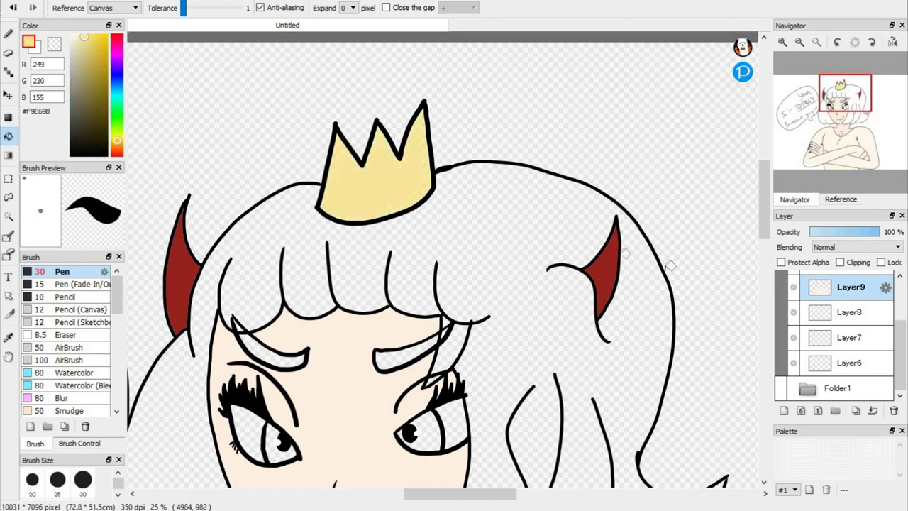
- On Layer15, erase the eyebrow and eyelid line ends that cross the hair, and reinforce the left-hand fringe edge in black
scroll(794, 333, "up", 5)
left_click(851, 307)
key("e")
left_click(782, 43)
left_click_drag(849, 95, 837, 99)
left_click_drag(628, 229, 633, 224)
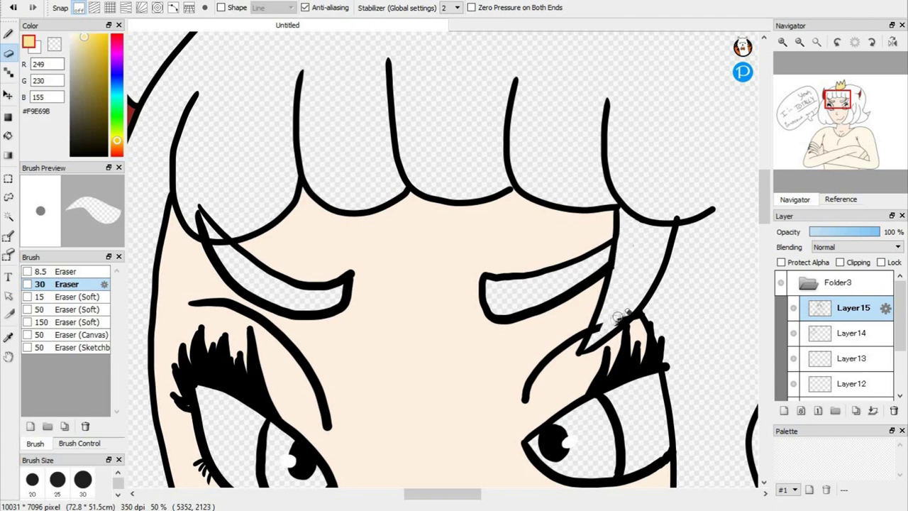
left_click_drag(218, 231, 200, 207)
key("b")
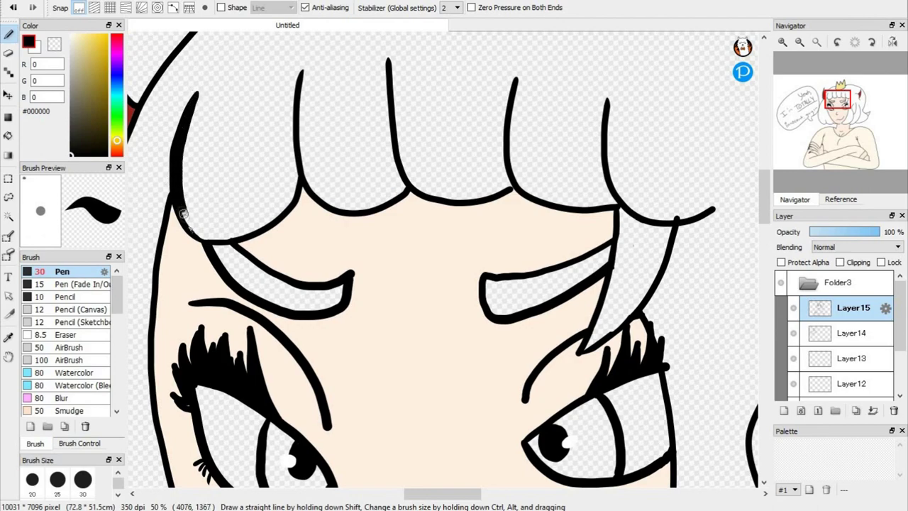
- Fill the whites of both eyes with white #FFFFFF on Layer9
left_click_drag(839, 114, 838, 113)
left_click(36, 50)
left_click(8, 136)
left_click(808, 283)
left_click(808, 307)
left_click(804, 360)
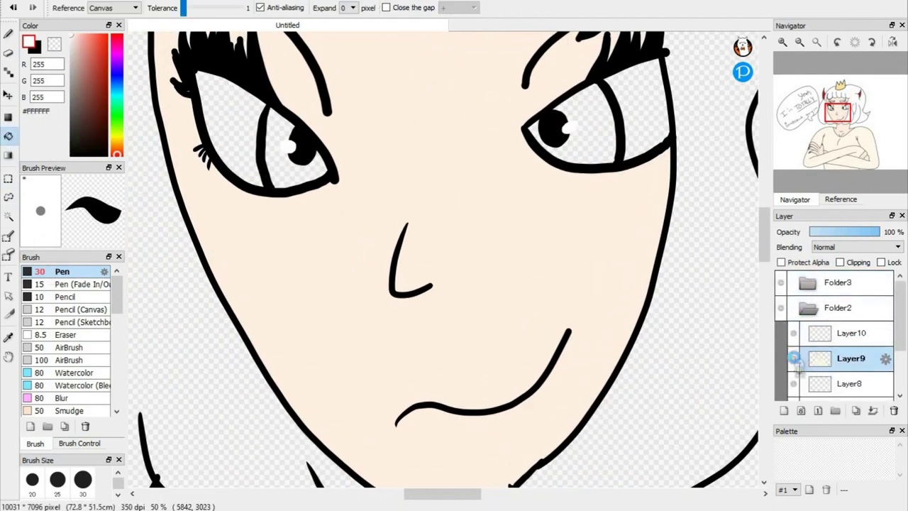
left_click(634, 93)
left_click(247, 110)
- Fill both irises with dark red
left_click(36, 49)
left_click(107, 103)
left_click(289, 130)
left_click(596, 120)
- Paint lighter red #E15446 over the upper irises around the pupils with the pen, and sample the skin tone #FFEFE2 for touch-ups
left_click(98, 71)
key("b")
left_click(95, 47)
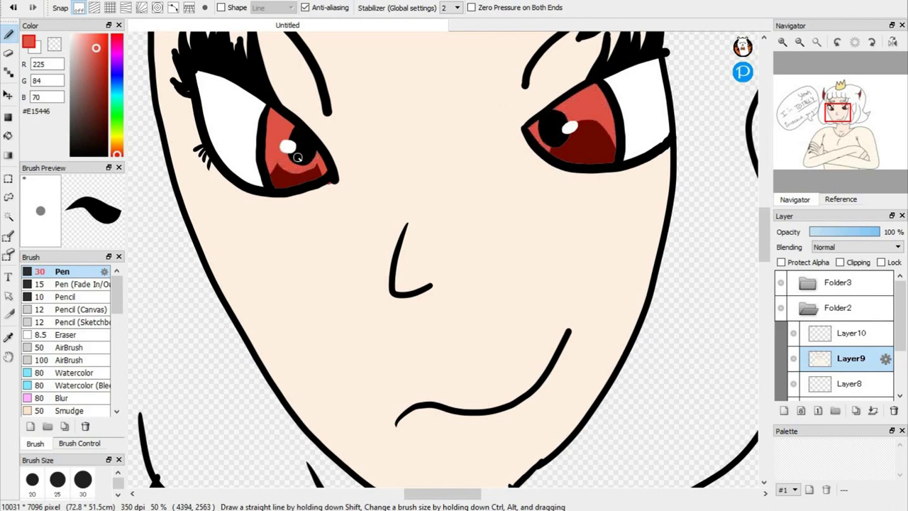
key("ctrl+z")
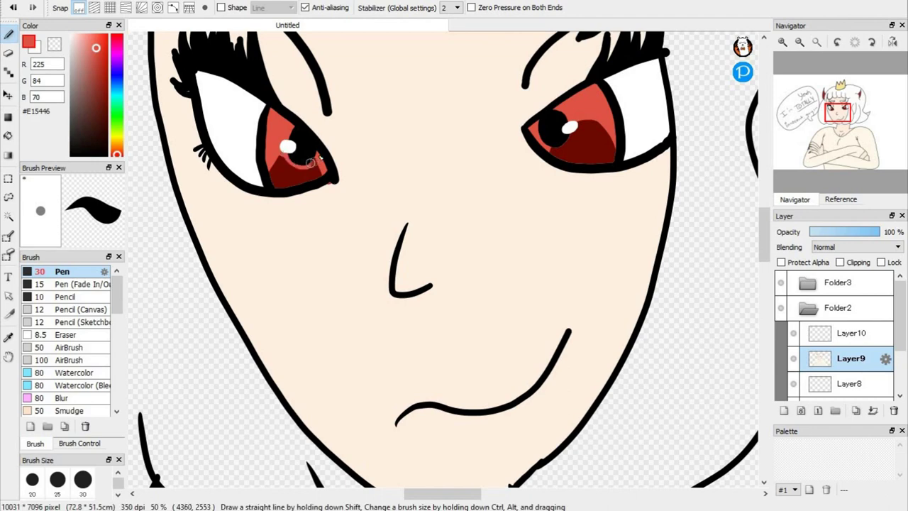
left_click(532, 97, "alt")
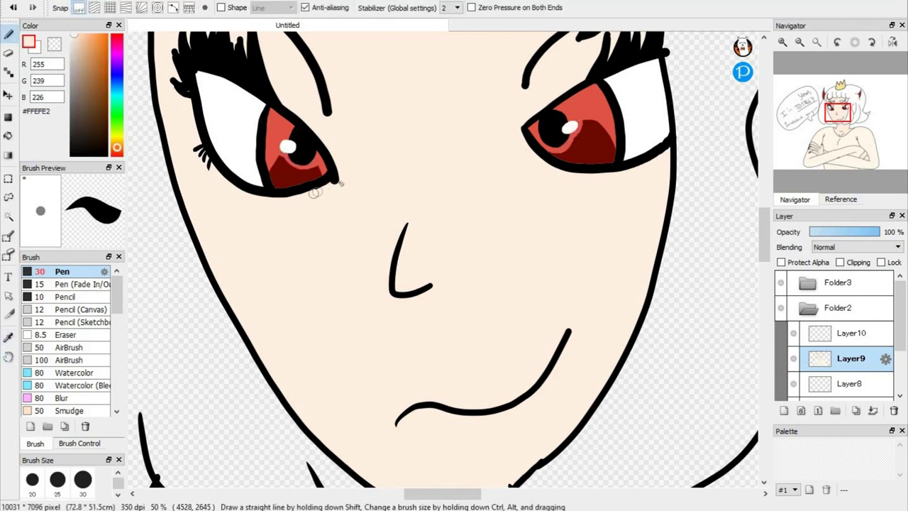
- Blend the lighter red #E15446 softly into the dark lower part of both irises with the size 50 AirBrush
left_click(69, 347)
left_click(294, 166, "alt")
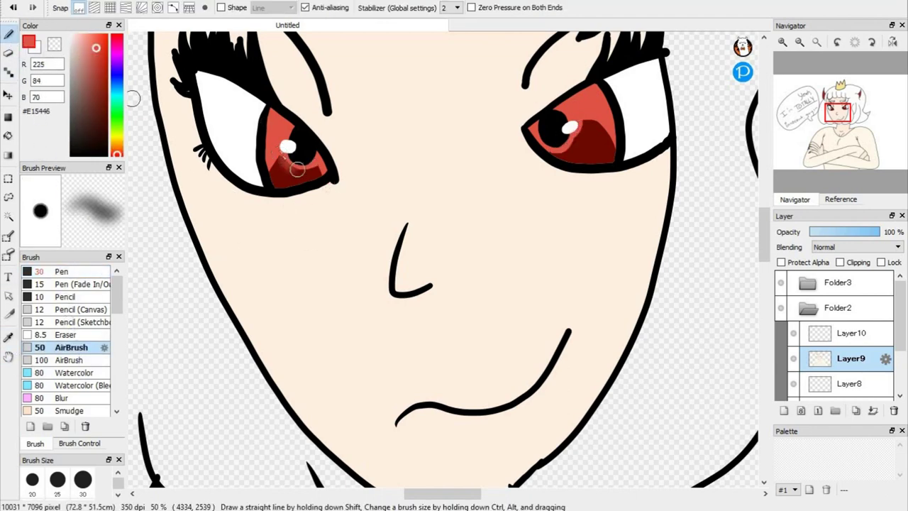
key("ctrl+z")
left_click_drag(581, 140, 584, 130)
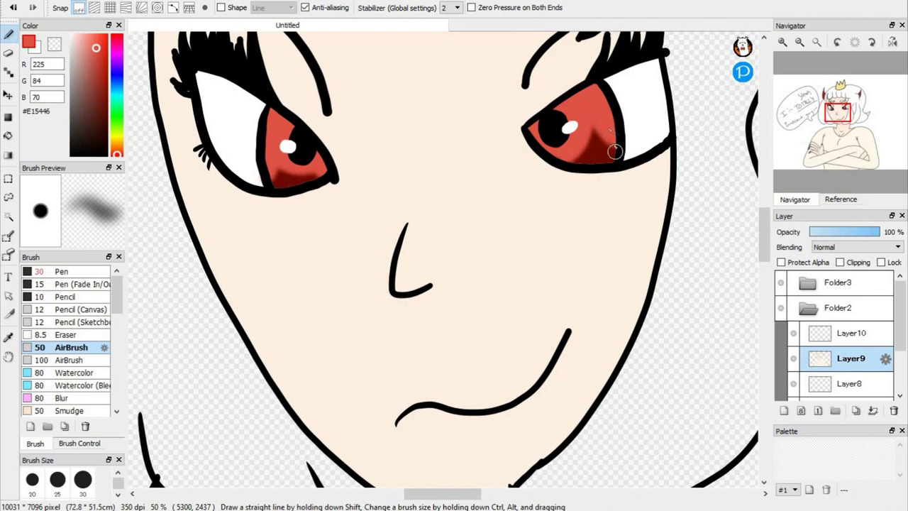
- Outline a rounded bubble over the mouth on Layer10 with the pen in pink #FF7E99, using the revealed sketch as a guide
left_click_drag(117, 151, 119, 50)
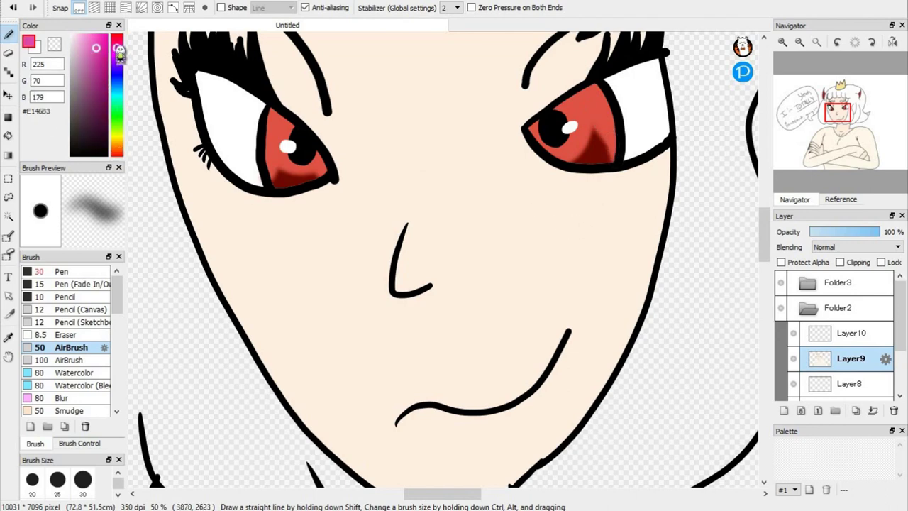
left_click(78, 272)
left_click(804, 308)
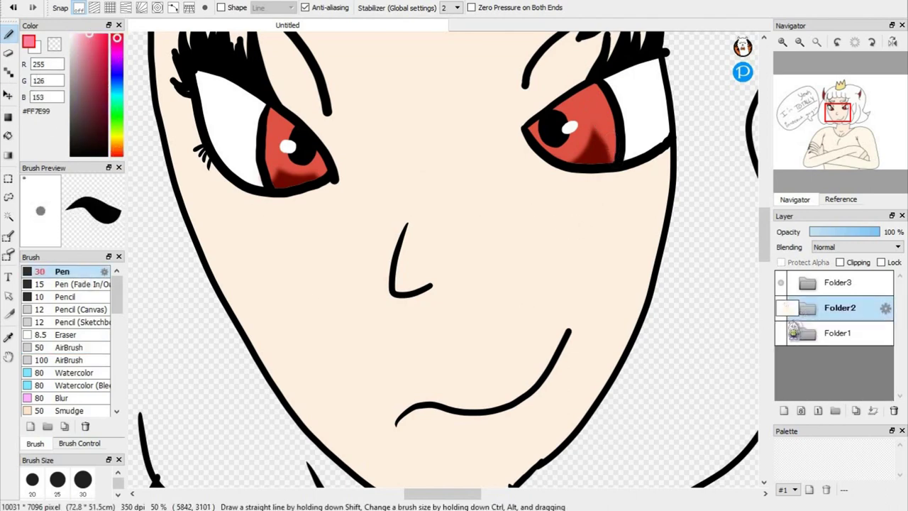
left_click(781, 308)
left_click(803, 309)
left_click(851, 333)
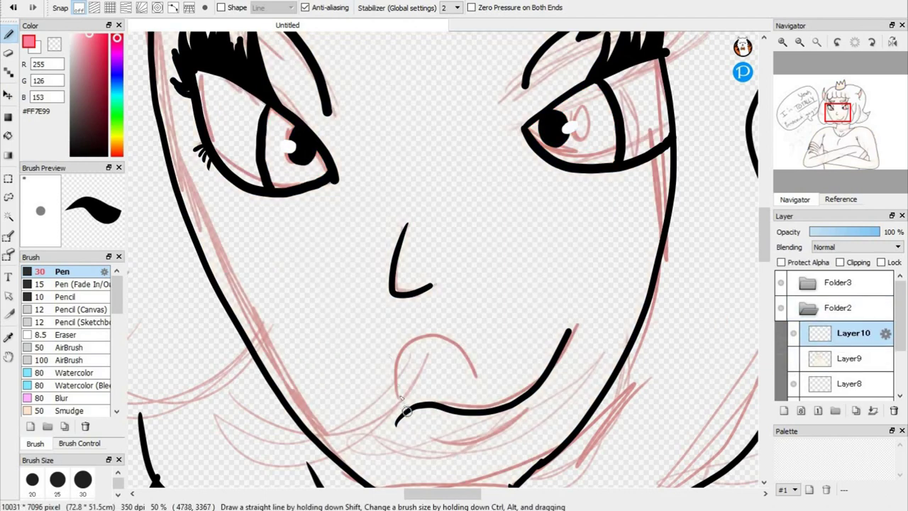
mouse_move(398, 405)
left_mouse_down()
mouse_move(454, 321)
mouse_move(489, 407)
left_mouse_up()
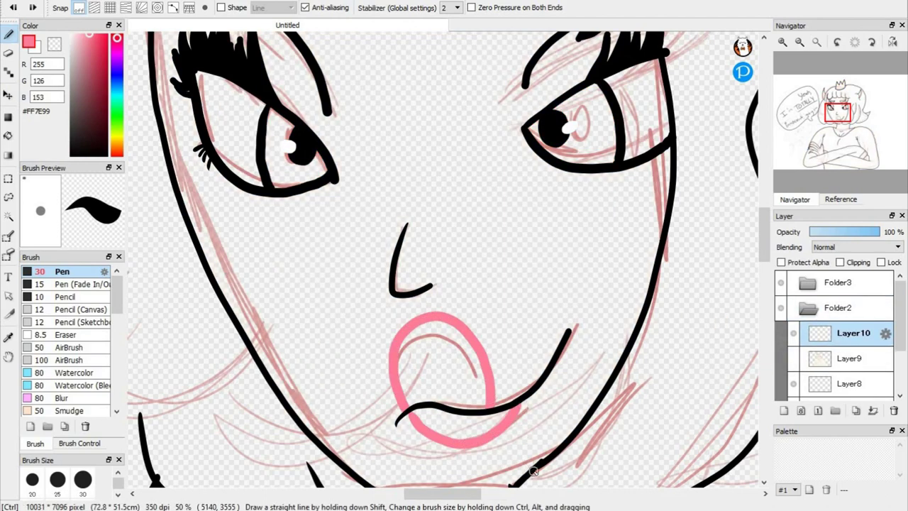
- Hide the sketch and fill the parts of the bubble above and below the mouth line with pink #FF7E99
left_click(9, 135)
left_click(804, 309)
left_click(781, 332)
left_click(804, 309)
left_click(848, 335)
left_click(454, 376)
left_click(471, 427)
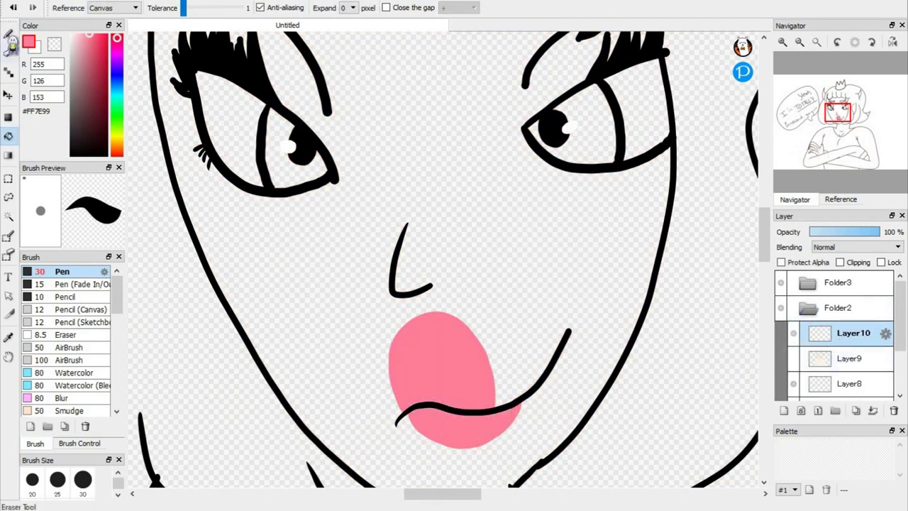
- Paint white #FFFFFF highlights on the pink mouth bubble and show Layer9 again
left_click(9, 34)
scroll(454, 298, "up", 1)
left_click_drag(407, 454, 446, 235)
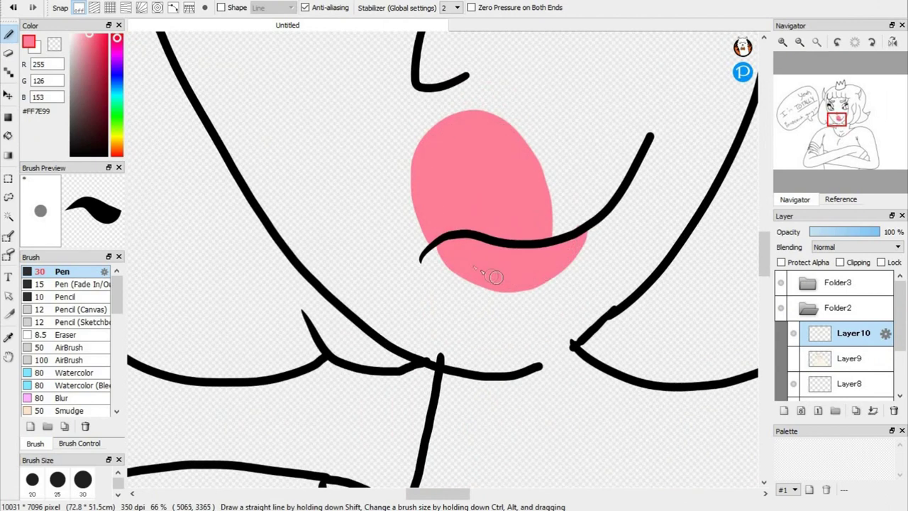
key("e")
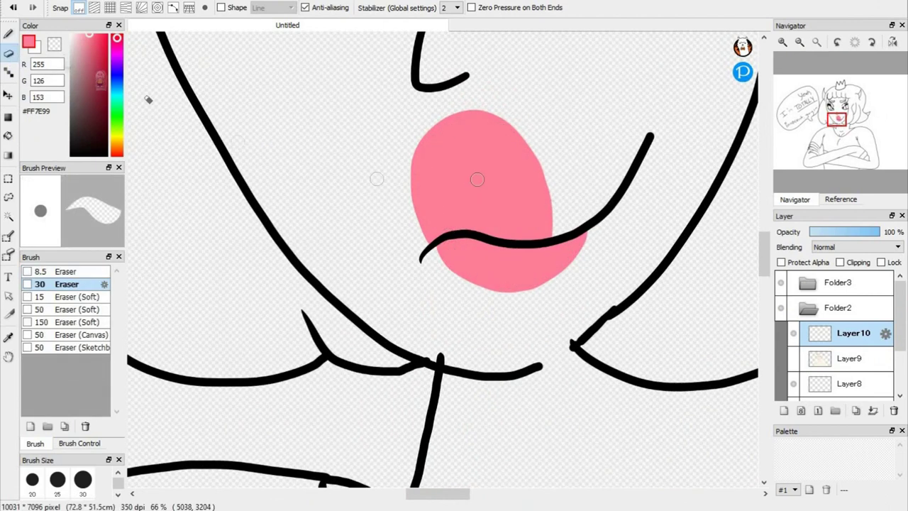
key("b")
left_click_drag(495, 149, 522, 233)
left_click(817, 43)
left_click(793, 359)
- Fill both eyebrows with dark grey #232323 on Layer8
left_click(852, 383)
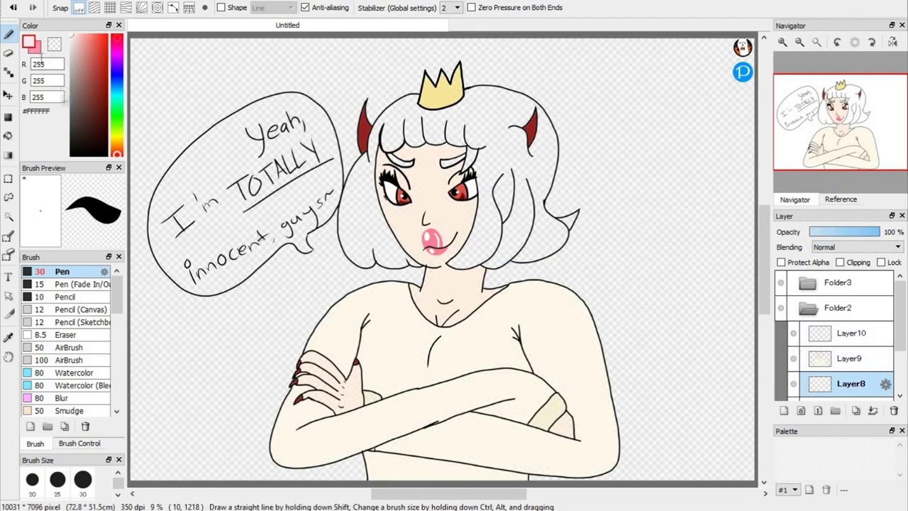
left_click(37, 48)
left_click(70, 140)
scroll(530, 190, "up", 6)
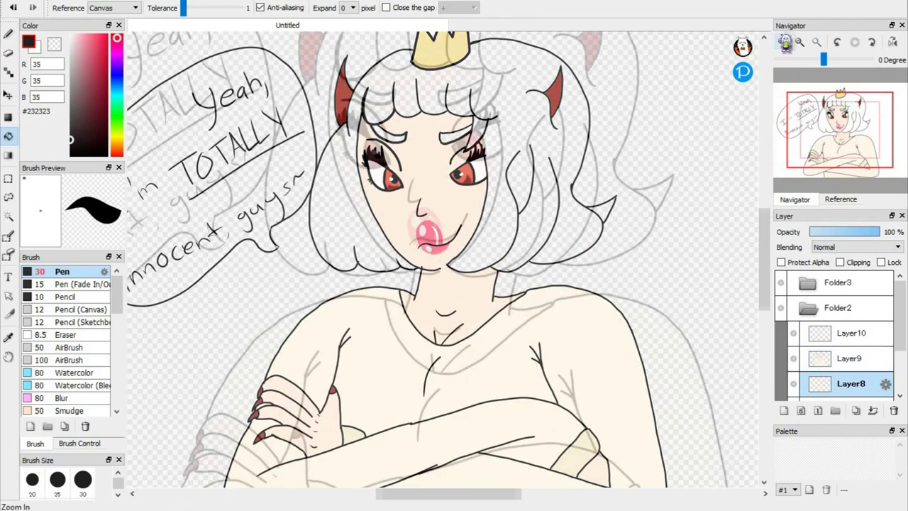
left_click(362, 136)
key("b")
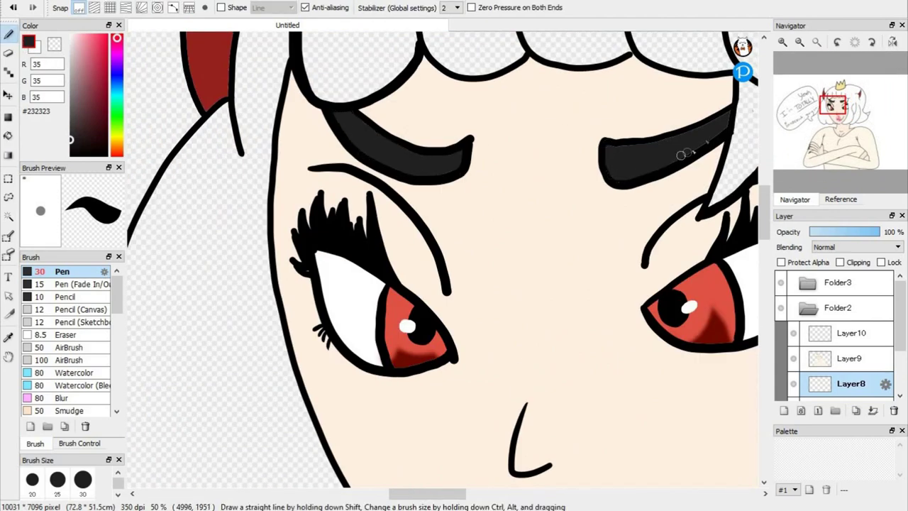
- Draw a curved dividing line in #232323 from the crown's base down through the fringe, undoing the unwanted strokes
left_click_drag(833, 105, 839, 95)
left_click_drag(416, 118, 403, 271)
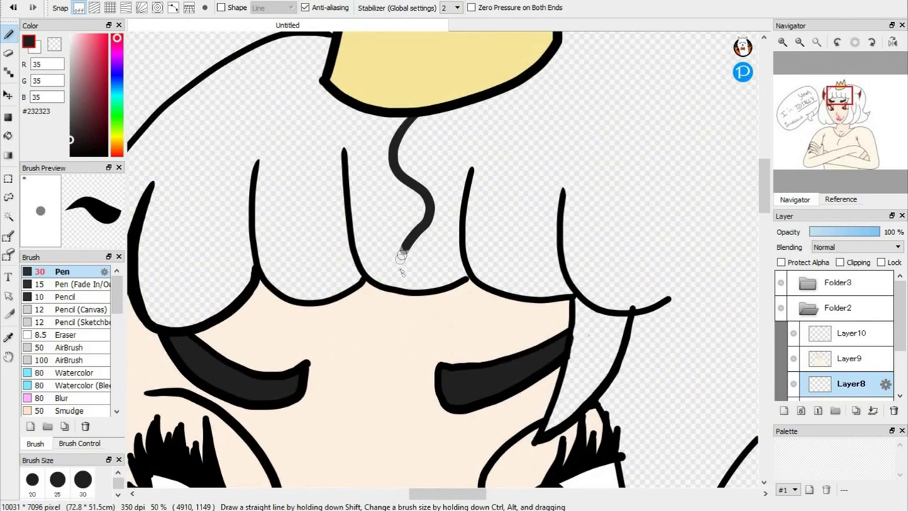
mouse_move(353, 228)
left_mouse_down()
mouse_move(378, 118)
mouse_move(418, 292)
left_mouse_up()
left_click(13, 8)
left_click(14, 8)
- Fill the hair on the right of the dividing line, including the pointed strand beside the eye, with #232323
key("g")
left_click(424, 170)
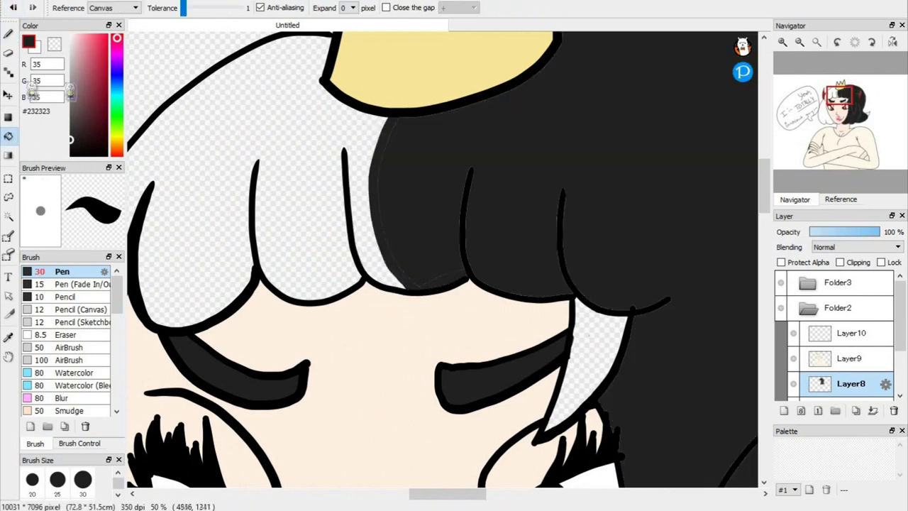
key("b")
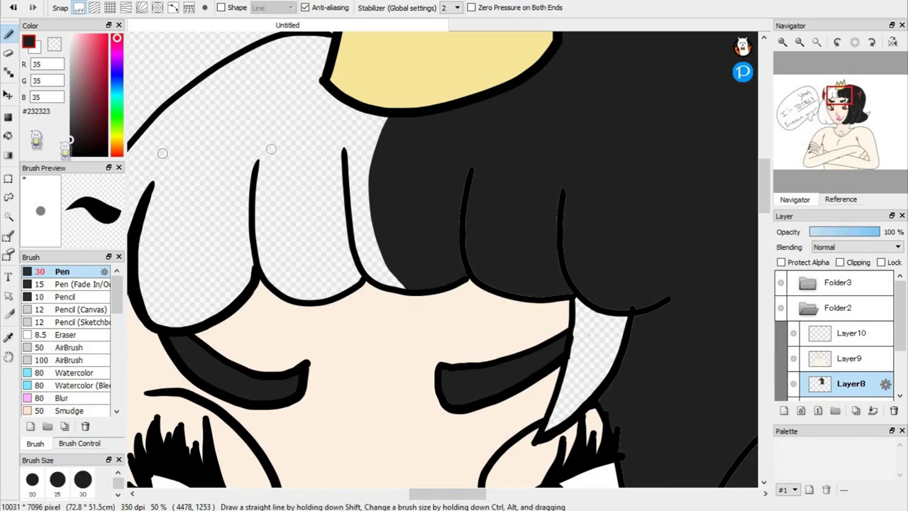
key("g")
left_click(593, 333)
key("b")
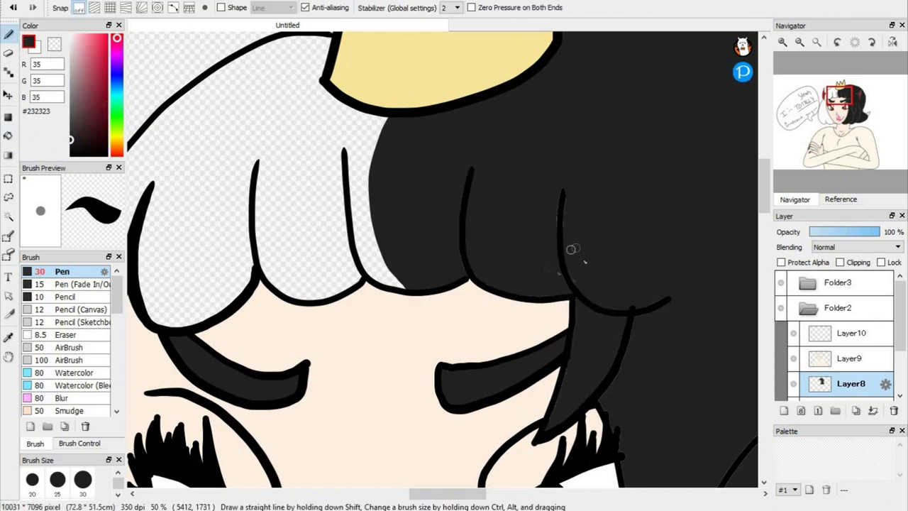
- Paint over the unfilled gaps in the dark hair and its outward flick with the size 200 pen
left_click(851, 115)
left_click(118, 494)
left_click(83, 480)
left_click_drag(470, 79, 532, 90)
left_click(851, 119)
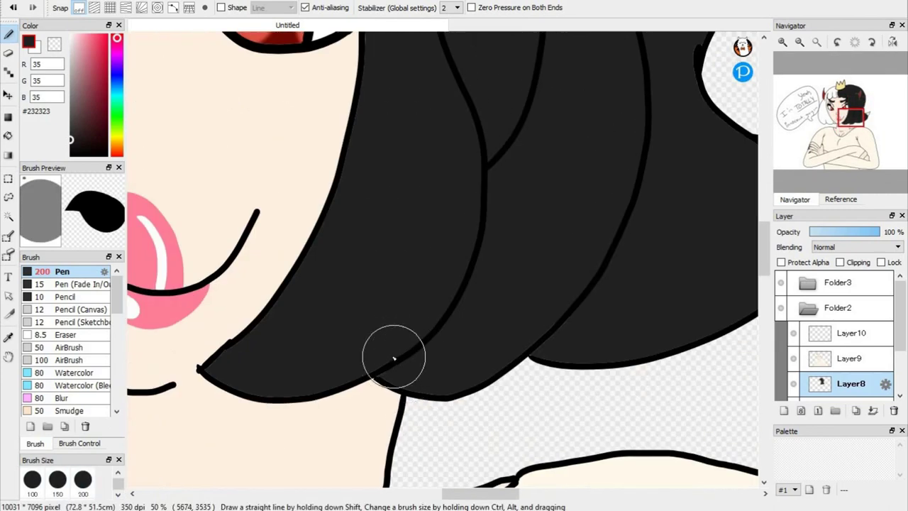
left_click(860, 120)
mouse_move(575, 321)
left_mouse_down()
mouse_move(615, 299)
mouse_move(619, 316)
left_mouse_up()
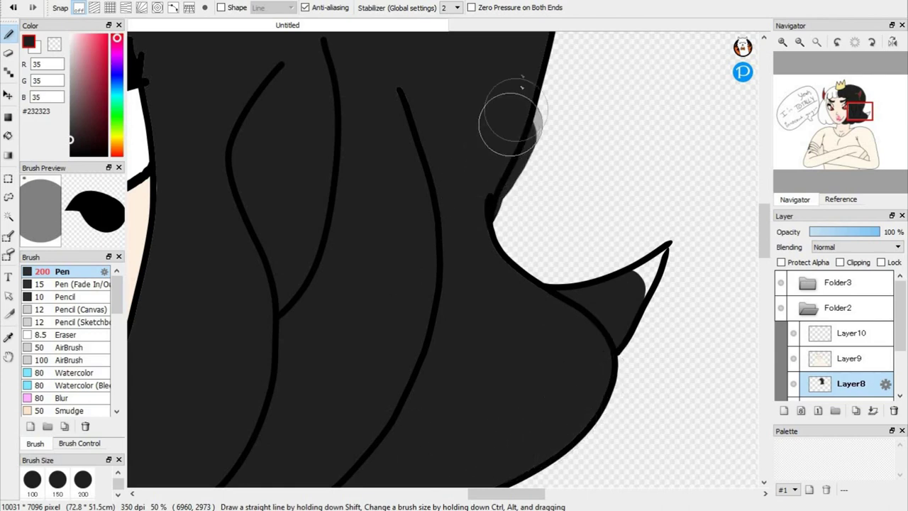
- Erase the dark paint spilling past the hair outline with the size 70 eraser, and touch up the remaining gaps with the size 30 pen
key("e")
mouse_move(558, 77)
left_mouse_down()
mouse_move(501, 223)
mouse_move(550, 100)
left_mouse_up()
left_click(118, 473)
left_click(83, 480)
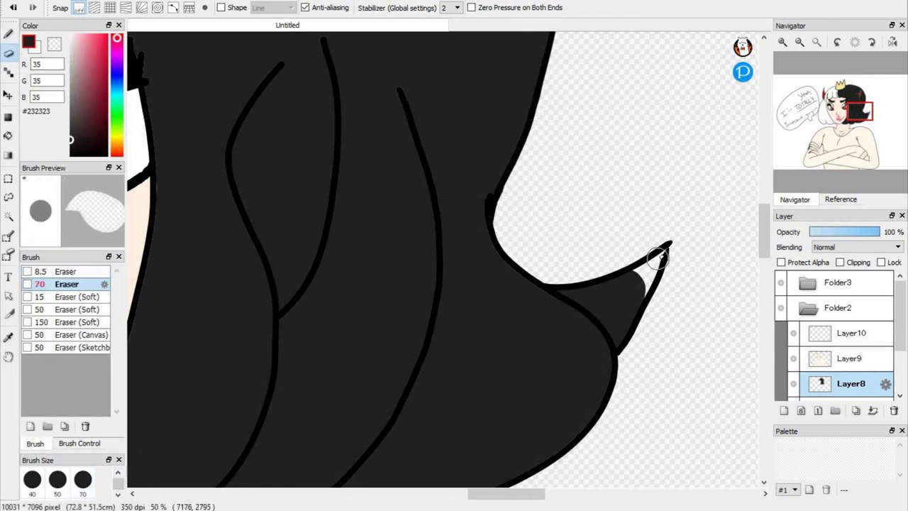
key("b")
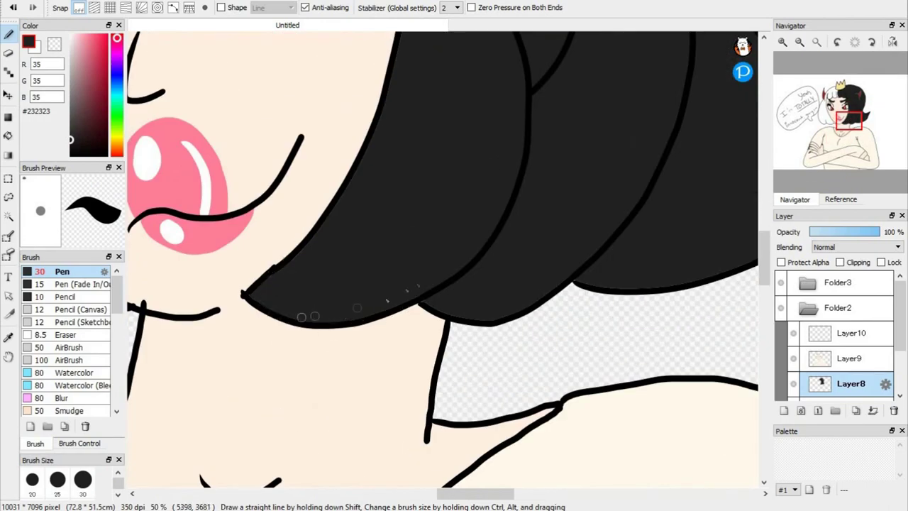
left_click(800, 41)
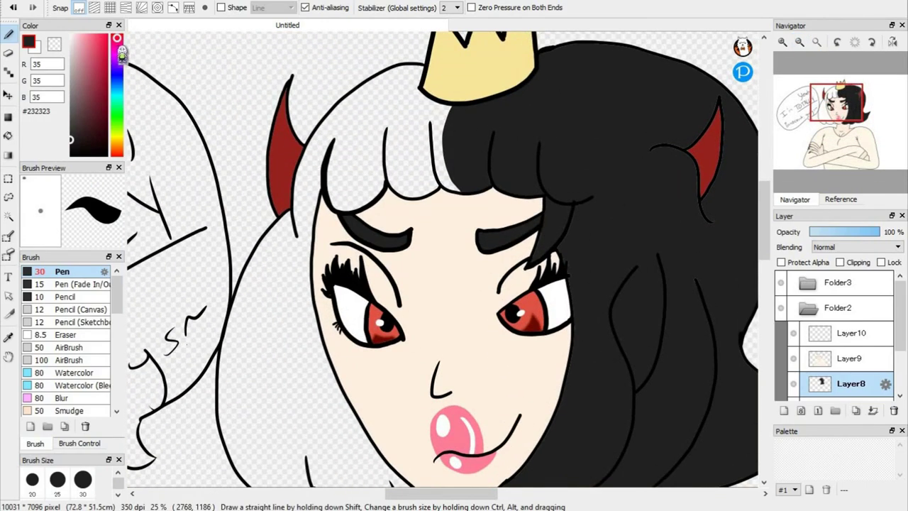
- Fill the hair on the left of the dividing line with red #E15643 on Layer7
scroll(867, 374, "down", 1)
left_click(867, 373)
left_click(121, 150)
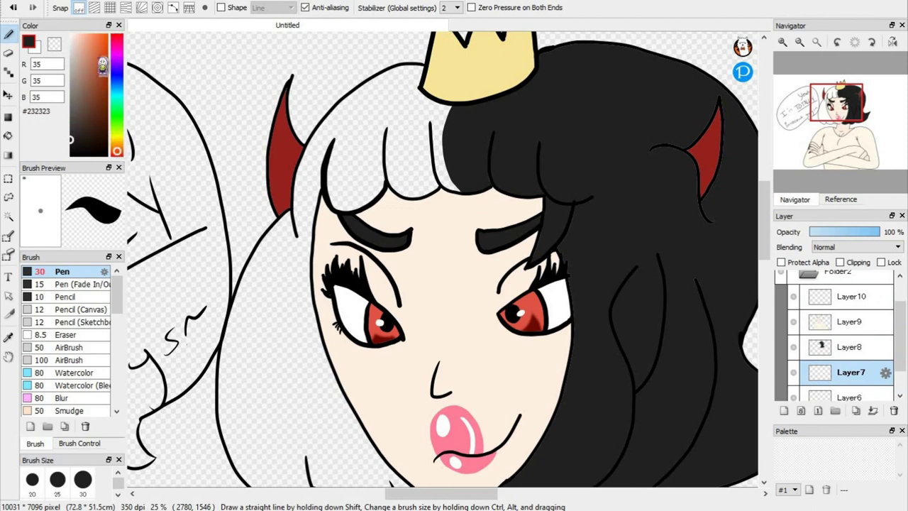
left_click_drag(121, 152, 120, 155)
left_click(92, 41)
left_click(9, 135)
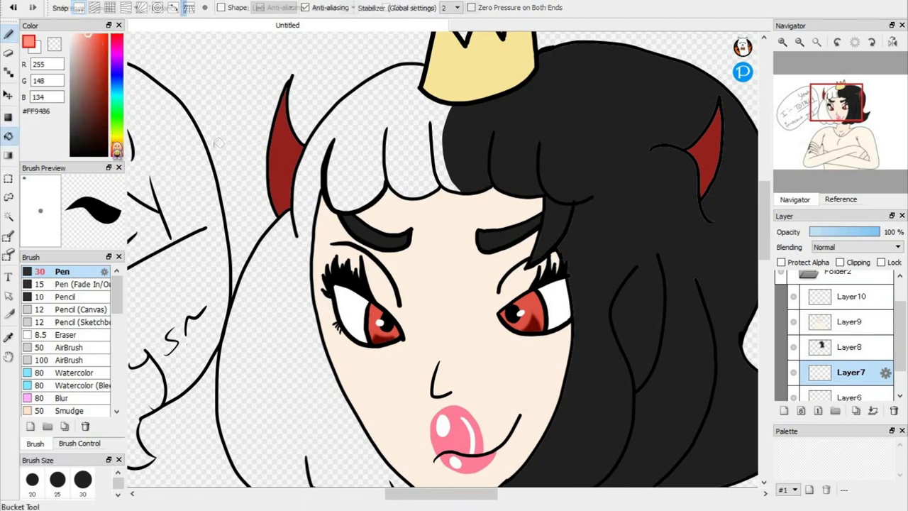
left_click(352, 152)
left_click(377, 116)
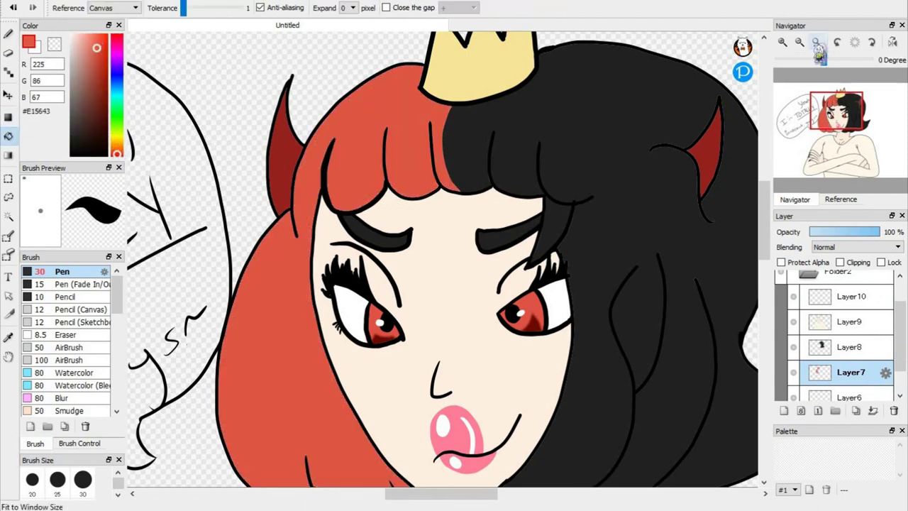
- Sample the dark hair colour #232323 and touch up the gaps around the horn on the dark side with the pen
left_click(9, 337)
left_click(489, 171)
left_click(8, 34)
scroll(849, 110, "up", 2)
left_click(850, 111)
left_click_drag(854, 112, 854, 92)
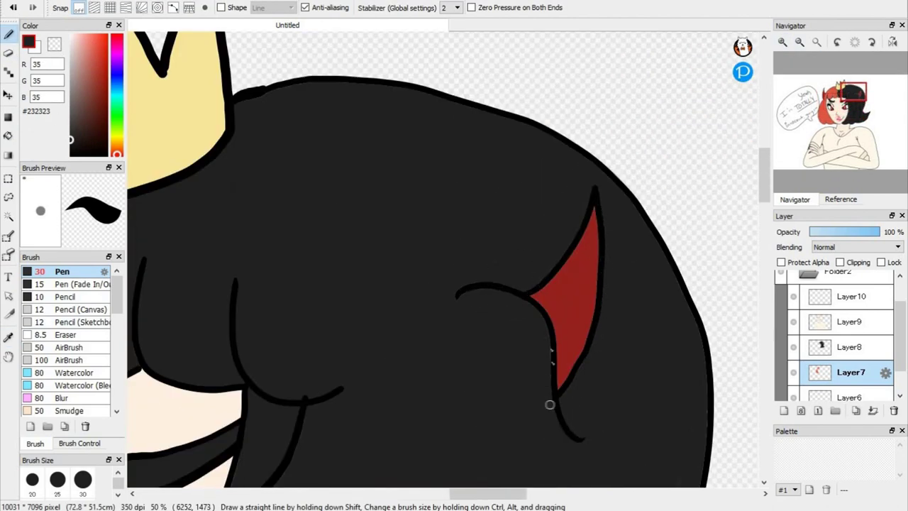
left_click(816, 42)
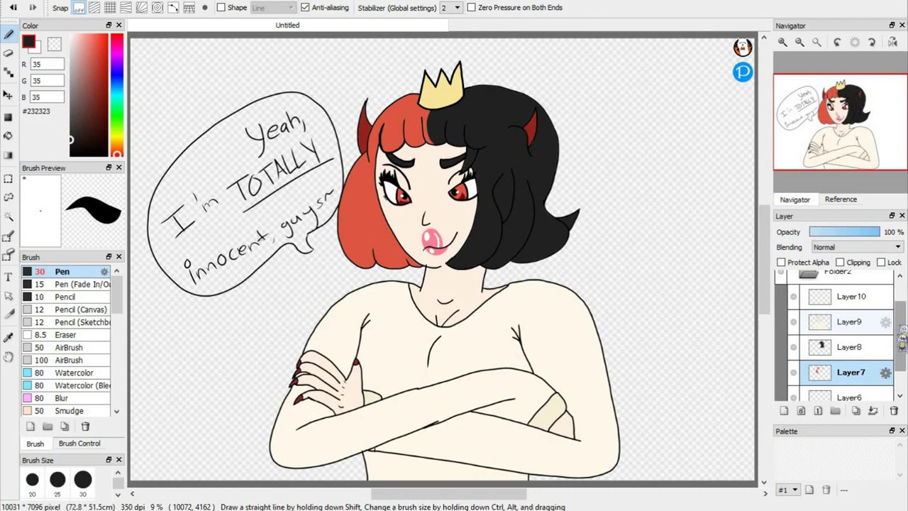
- Fill the speech bubble and the enclosed gaps in its lettering with white #FFFFFF on Layer9
left_click(866, 322)
left_click(37, 51)
left_click(8, 135)
left_click(288, 134)
scroll(326, 301, "up", 1)
left_click(287, 60)
left_click_drag(805, 119, 809, 133)
left_click(470, 246)
left_click(438, 41)
left_click(509, 41)
left_click(799, 42)
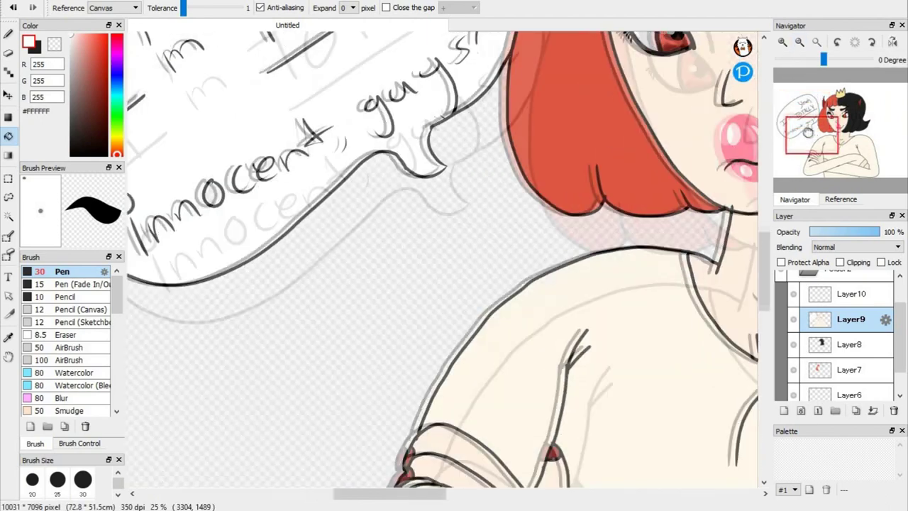
left_click(816, 42)
- Move Layer6 above Layer10 and hide the colour layers Layer10, Layer9, Layer8 and Layer7
left_click_drag(851, 395, 868, 309)
left_click(868, 294)
left_click_drag(899, 347, 900, 360)
left_click(794, 323)
left_click(794, 324)
left_click(864, 292)
left_click(859, 263)
left_click(852, 294)
left_click(850, 317)
double_click(817, 323)
left_click(486, 340)
mouse_move(827, 316)
left_mouse_down()
mouse_move(810, 287)
mouse_move(794, 391)
left_mouse_up()
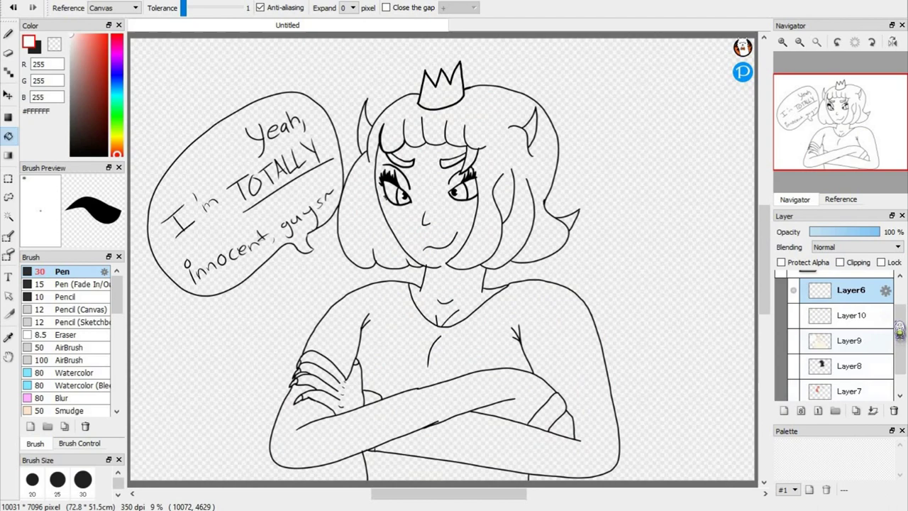
- Airbrush broad #232323 shading down the figure's right-hand side on Layer6 at brush size 1500, with the layer opacity at 29%
left_click_drag(899, 327, 899, 308)
left_click(36, 49)
left_click(71, 360)
left_click(9, 34)
left_click_drag(119, 482, 118, 496)
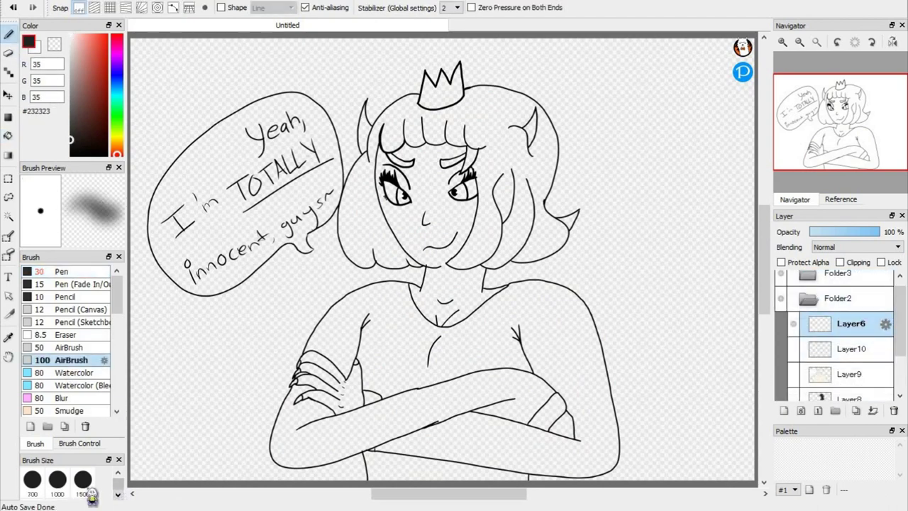
left_click(83, 480)
left_click(831, 233)
left_click(799, 42)
mouse_move(488, 114)
left_mouse_down()
mouse_move(509, 126)
mouse_move(568, 319)
mouse_move(503, 354)
mouse_move(483, 227)
mouse_move(500, 107)
left_mouse_up()
- Airbrush soft shading along the crown's right edge and base at brush size 100
left_click(783, 42)
left_click(783, 43)
scroll(53, 482, "up", 3)
left_click(32, 479)
left_click_drag(522, 36, 529, 63)
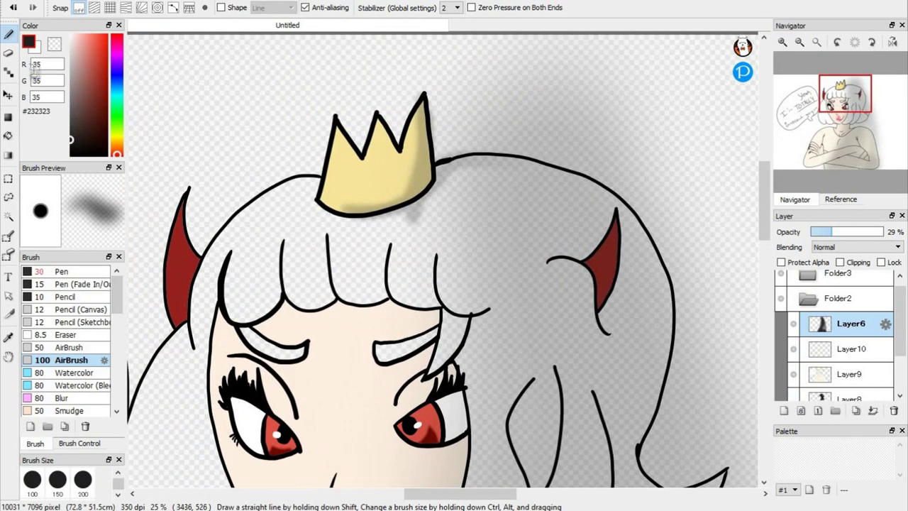
- Try to erase the shading outside the hair outline with the size 200 eraser, and undo the strokes
key("e")
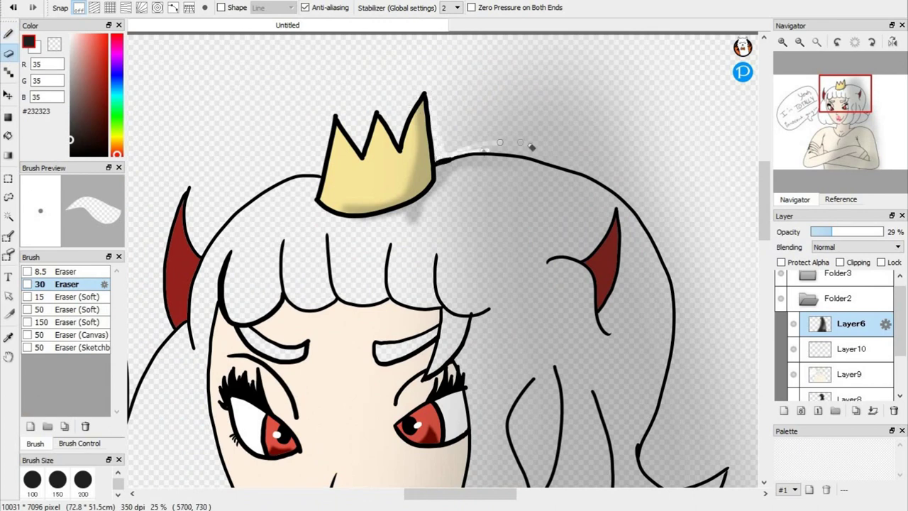
left_click(83, 479)
mouse_move(468, 142)
left_mouse_down()
mouse_move(482, 127)
mouse_move(554, 138)
mouse_move(636, 188)
mouse_move(660, 454)
mouse_move(738, 284)
mouse_move(667, 468)
mouse_move(677, 207)
left_mouse_up()
mouse_move(660, 160)
left_mouse_down()
mouse_move(619, 163)
mouse_move(662, 151)
mouse_move(590, 124)
mouse_move(569, 59)
left_mouse_up()
left_click(13, 7)
left_click(13, 8)
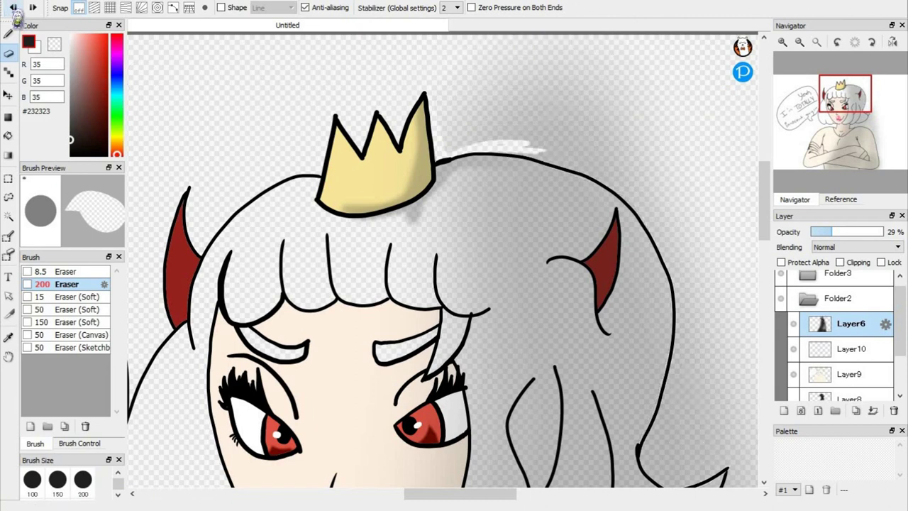
left_click(13, 8)
left_click(13, 8)
left_click(13, 8)
- Airbrush wider shading over the crown's base and the hair below it at brush size 200, undoing the last stroke
left_click(9, 34)
left_click(83, 479)
mouse_move(422, 113)
left_mouse_down()
mouse_move(356, 219)
mouse_move(424, 99)
mouse_move(317, 206)
mouse_move(451, 152)
mouse_move(331, 213)
mouse_move(360, 202)
mouse_move(356, 190)
mouse_move(322, 205)
mouse_move(378, 191)
mouse_move(426, 105)
mouse_move(409, 157)
mouse_move(335, 205)
mouse_move(428, 174)
mouse_move(387, 196)
mouse_move(401, 199)
mouse_move(453, 162)
mouse_move(341, 208)
mouse_move(377, 211)
mouse_move(458, 168)
mouse_move(410, 206)
mouse_move(428, 213)
mouse_move(431, 186)
mouse_move(463, 295)
mouse_move(467, 213)
mouse_move(465, 283)
left_mouse_up()
key("ctrl+z")
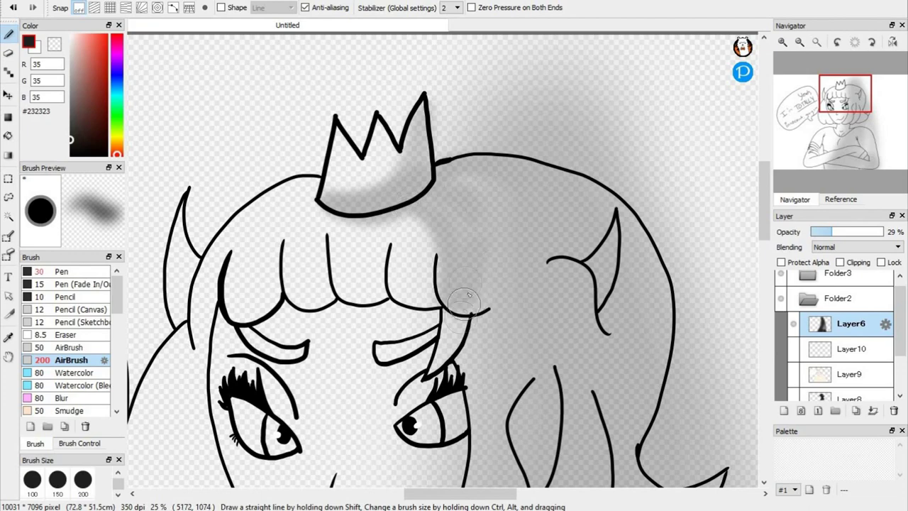
- Erase the stray shading beneath the dark hair beside the neck with the size 200 eraser
key("e")
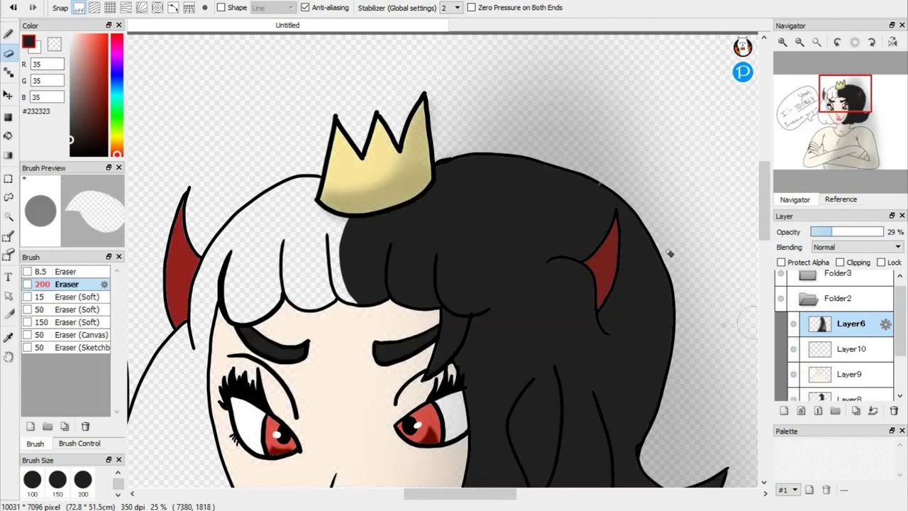
left_click_drag(511, 454, 342, 165)
mouse_move(317, 200)
left_mouse_down()
mouse_move(414, 165)
mouse_move(421, 197)
mouse_move(428, 151)
left_mouse_up()
key("w")
left_click(410, 156)
left_click(9, 34)
left_click(9, 53)
left_click(8, 180)
left_click(817, 42)
left_click(652, 125)
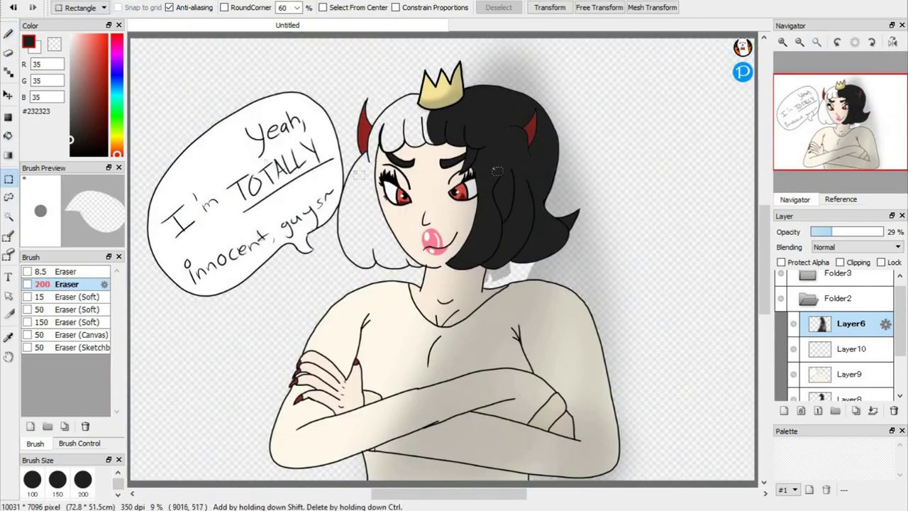
- Erase the stray shading below the forearm and around the elbow with the eraser at size 70, undoing the first larger stroke
left_click(9, 53)
left_click(782, 42)
left_click(783, 42)
left_click_drag(872, 139, 880, 150)
mouse_move(269, 64)
left_mouse_down()
mouse_move(326, 71)
mouse_move(374, 117)
left_mouse_up()
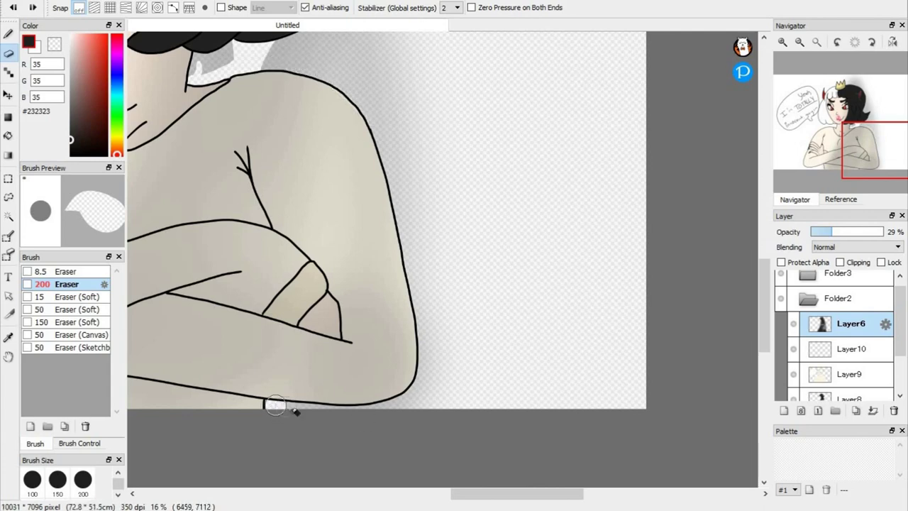
key("ctrl+z")
left_click(118, 472)
left_click(83, 480)
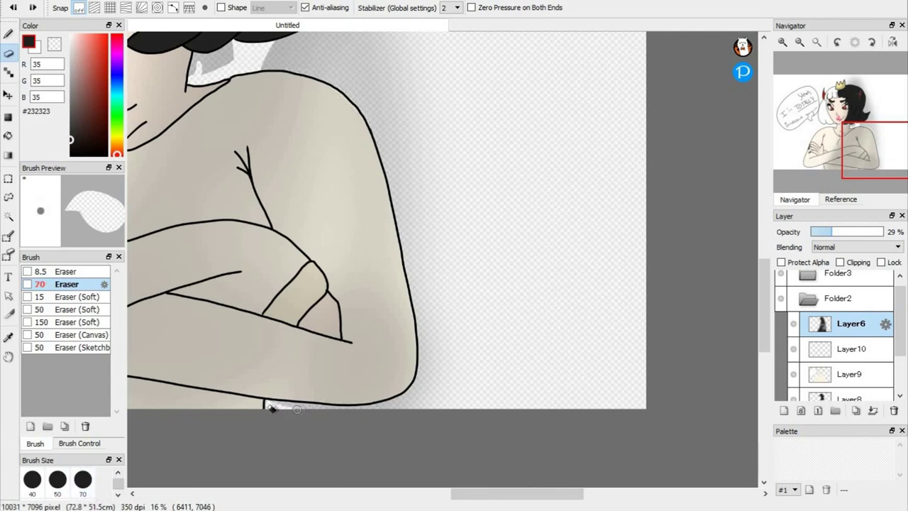
left_click_drag(427, 383, 419, 420)
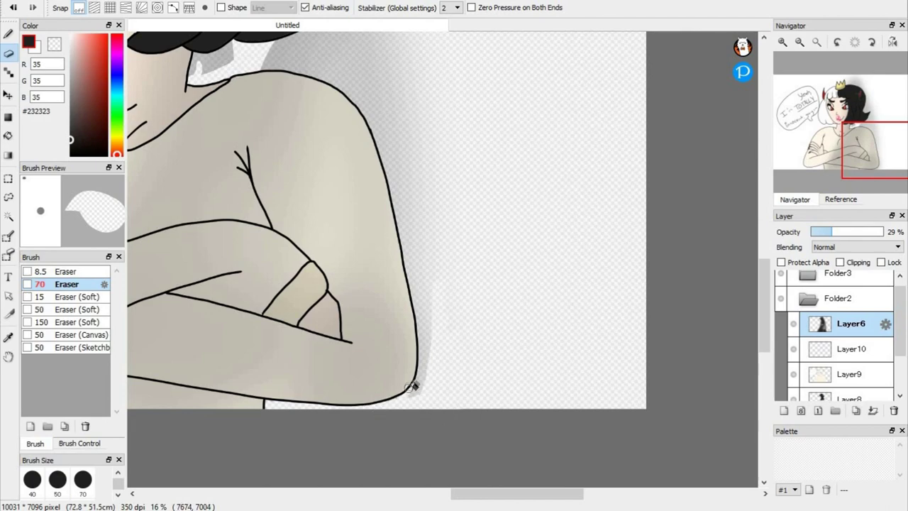
scroll(878, 166, "up", 2)
left_click_drag(878, 166, 877, 169)
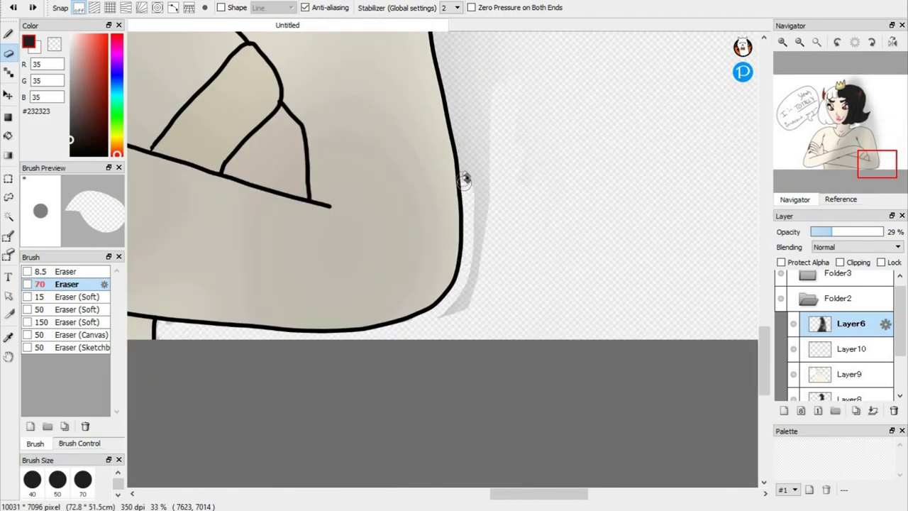
- Erase the stray shading along the outer upper arm and shoulder outline, and touch up the shoulder's edge with the airbrush
left_click_drag(445, 75, 439, 31)
left_click_drag(875, 139, 872, 137)
mouse_move(508, 455)
left_mouse_down()
mouse_move(475, 303)
mouse_move(407, 135)
mouse_move(212, 83)
mouse_move(438, 186)
left_mouse_up()
mouse_move(395, 149)
left_mouse_down()
mouse_move(267, 93)
mouse_move(325, 92)
mouse_move(415, 162)
mouse_move(341, 112)
mouse_move(285, 100)
left_mouse_up()
left_click(8, 34)
mouse_move(368, 144)
left_mouse_down()
mouse_move(411, 187)
mouse_move(345, 123)
left_mouse_up()
left_click(9, 54)
left_click_drag(327, 92, 428, 187)
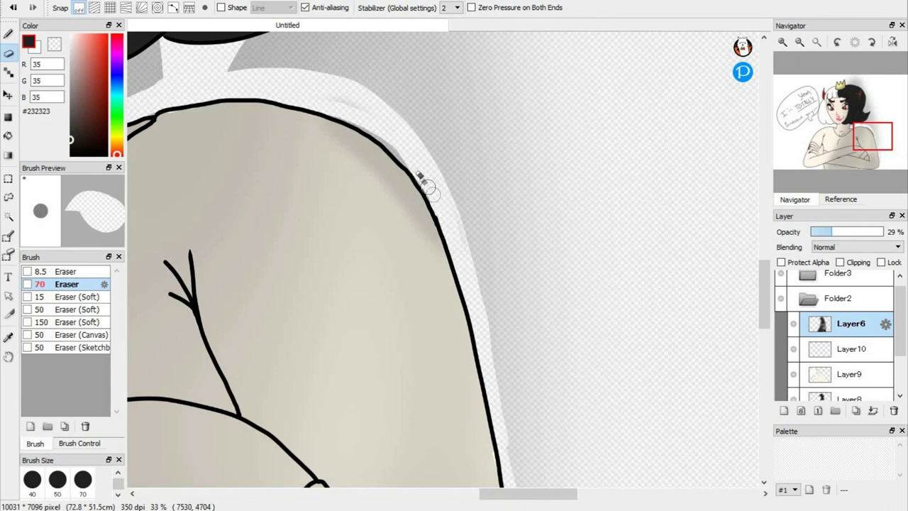
- Erase the stray shading above the shoulder, beside the neck and along the dark hair's outer edge with the size 70 eraser
left_click_drag(257, 71, 293, 40)
left_click_drag(862, 131, 847, 126)
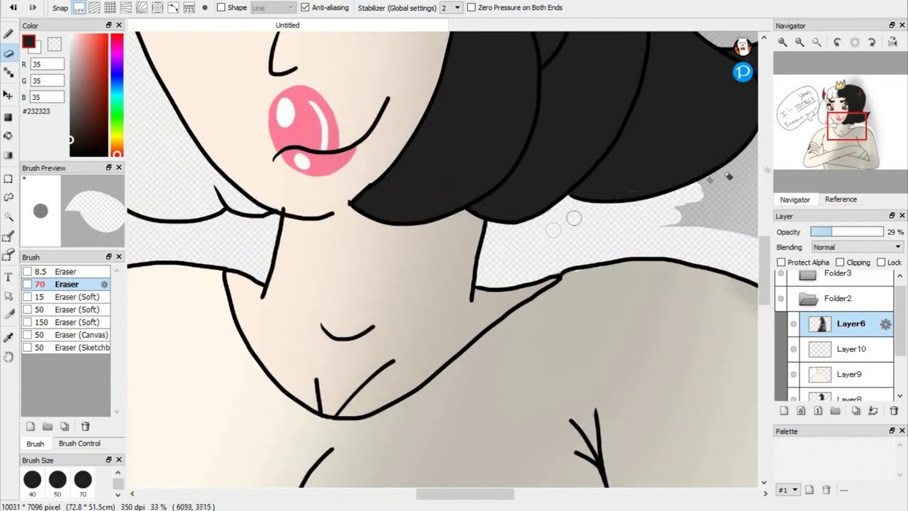
left_click_drag(553, 229, 238, 350)
mouse_move(385, 314)
left_mouse_down()
mouse_move(460, 239)
mouse_move(489, 149)
left_mouse_up()
left_click_drag(373, 133, 507, 118)
mouse_move(409, 116)
left_mouse_down()
mouse_move(509, 397)
mouse_move(506, 284)
mouse_move(473, 93)
left_mouse_up()
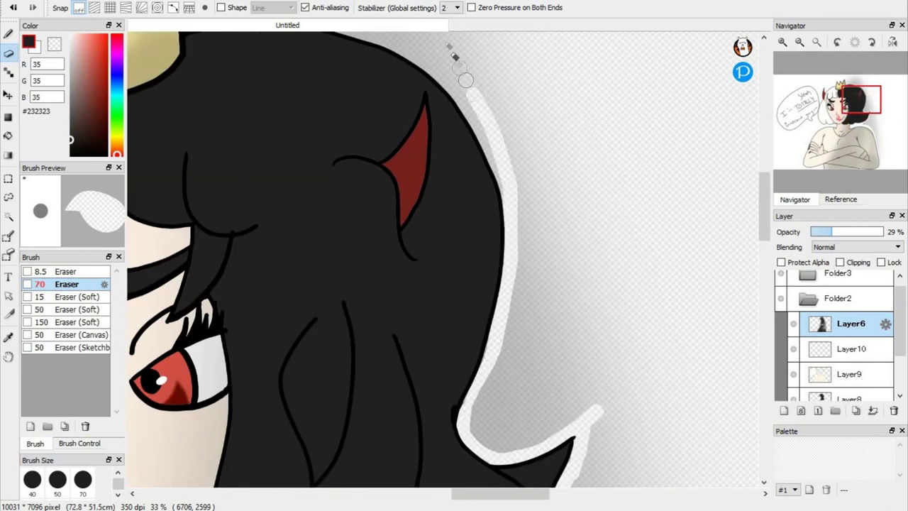
- Erase the stray shading along the top of the dark hair and around the crown's points
left_click_drag(458, 64, 439, 29)
left_click_drag(434, 41, 473, 182)
mouse_move(233, 159)
left_mouse_down()
mouse_move(317, 145)
mouse_move(522, 258)
mouse_move(546, 327)
left_mouse_up()
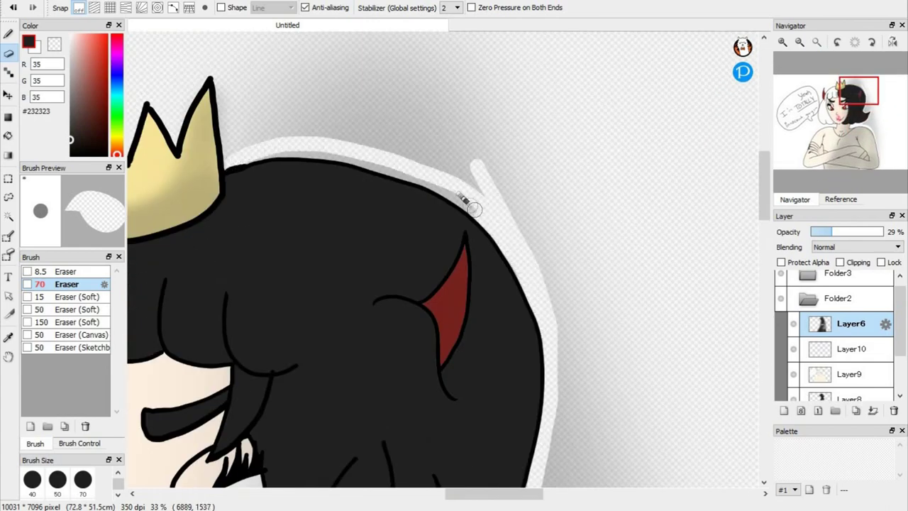
left_click_drag(227, 151, 176, 126)
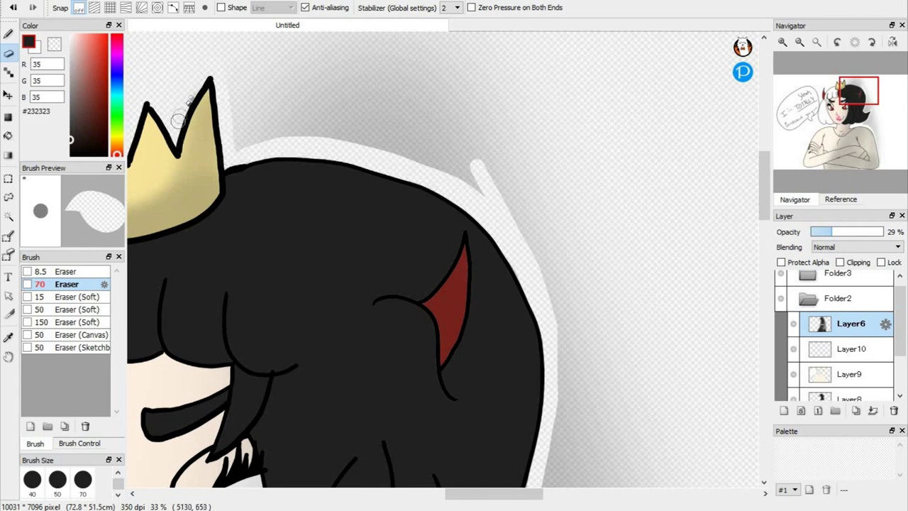
left_click_drag(237, 123, 451, 168)
mouse_move(273, 123)
left_mouse_down()
mouse_move(300, 91)
mouse_move(328, 18)
mouse_move(391, 106)
mouse_move(429, 107)
left_mouse_up()
- Clear the remaining background shading beside the dark hair, shoulder and arm with the size 200 eraser
scroll(95, 494, "down", 5)
left_click(83, 479)
mouse_move(445, 221)
left_mouse_down()
mouse_move(486, 135)
mouse_move(492, 71)
mouse_move(572, 405)
mouse_move(691, 407)
mouse_move(561, 151)
left_mouse_up()
left_click(799, 43)
left_click(799, 43)
left_click_drag(859, 93, 873, 116)
mouse_move(417, 190)
left_mouse_down()
mouse_move(406, 201)
mouse_move(432, 255)
mouse_move(362, 319)
mouse_move(489, 497)
mouse_move(487, 229)
mouse_move(488, 425)
mouse_move(416, 315)
left_mouse_up()
left_click_drag(856, 134, 865, 157)
left_click_drag(539, 188, 557, 325)
- Airbrush wider soft shading down the outer edge of the arm on the dark-haired side with a larger brush
left_click(9, 34)
left_click(118, 495)
left_click(83, 481)
mouse_move(471, 40)
left_mouse_down()
mouse_move(521, 187)
mouse_move(536, 359)
left_mouse_up()
- Erase the shading outside the outer arm and elbow outline with the size 200 eraser, undoing the first stroke
key("e")
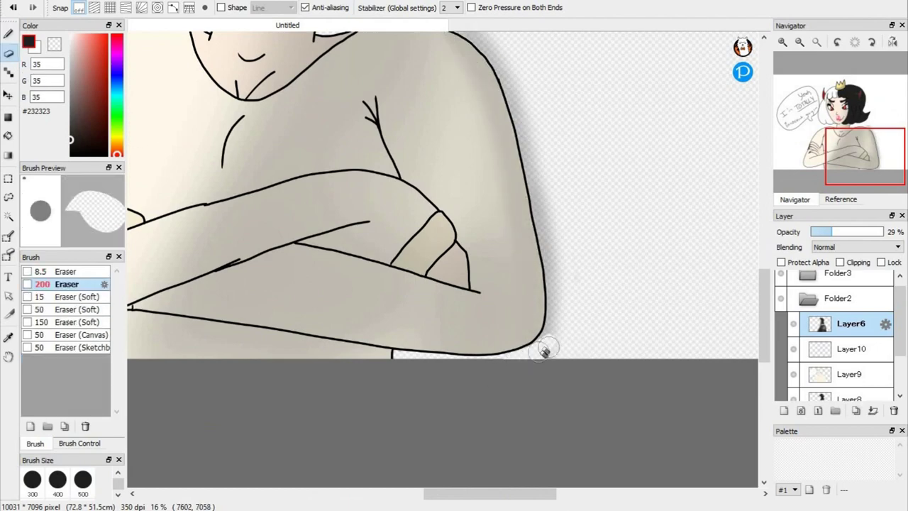
key("ctrl+z")
left_click(782, 42)
left_click(873, 133)
left_click_drag(354, 163, 422, 199)
mouse_move(391, 156)
left_mouse_down()
mouse_move(433, 228)
mouse_move(493, 390)
left_mouse_up()
scroll(422, 177, "down", 5)
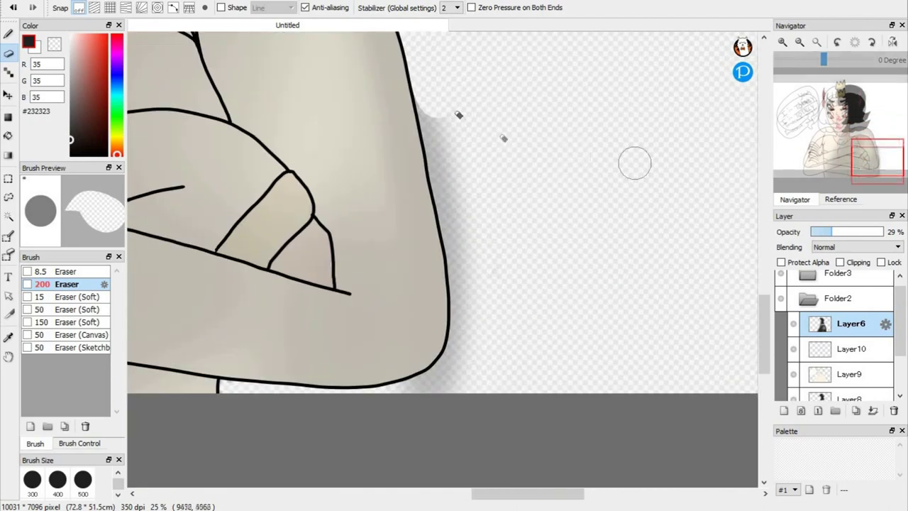
left_click_drag(431, 100, 443, 159)
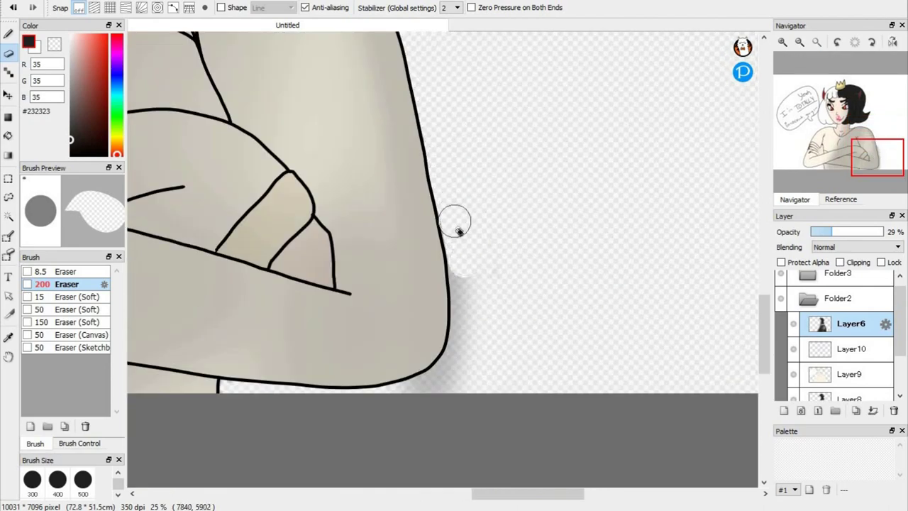
mouse_move(464, 324)
left_mouse_down()
mouse_move(454, 365)
mouse_move(399, 402)
left_mouse_up()
left_click(816, 42)
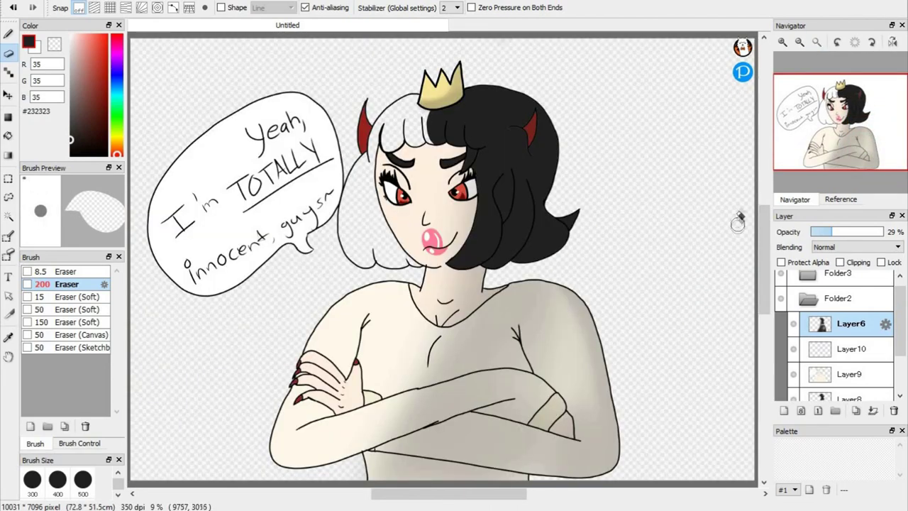
- Airbrush soft shadows beside the thumb, above the crossed forearm and under the chin at brush size 100
left_click(782, 42)
left_click(830, 140)
key("b")
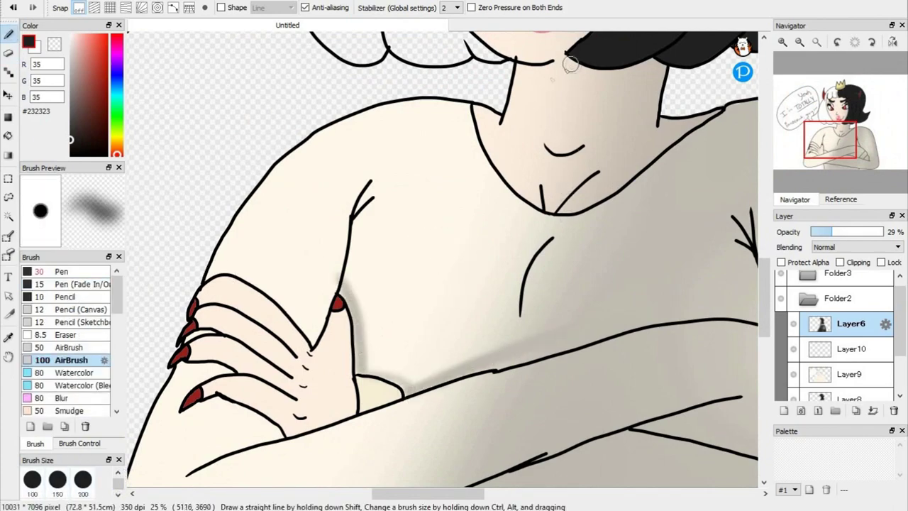
left_click_drag(521, 69, 517, 69)
- Airbrush a soft shadow across the forehead beneath the fringe and shade both upper eyelids at brush size 100
left_click(783, 41)
left_click_drag(838, 125, 839, 102)
left_click_drag(260, 213, 240, 185)
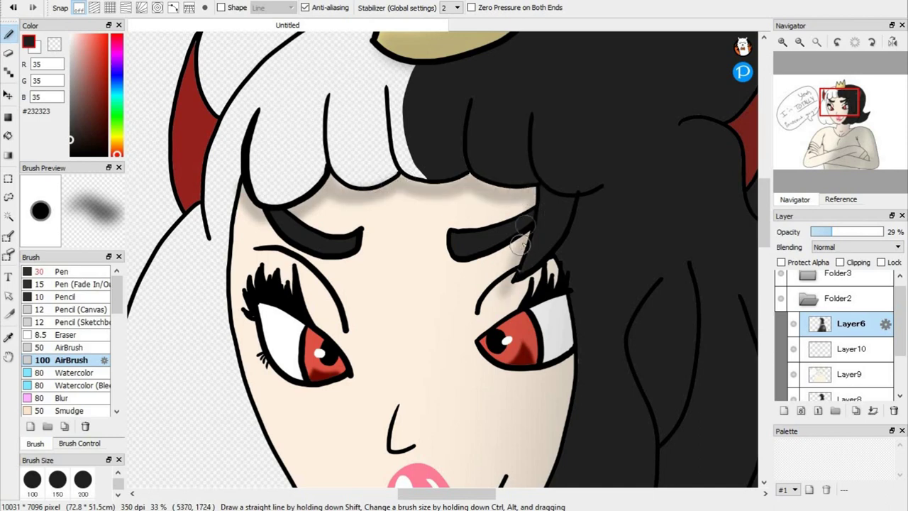
left_click_drag(258, 254, 332, 310)
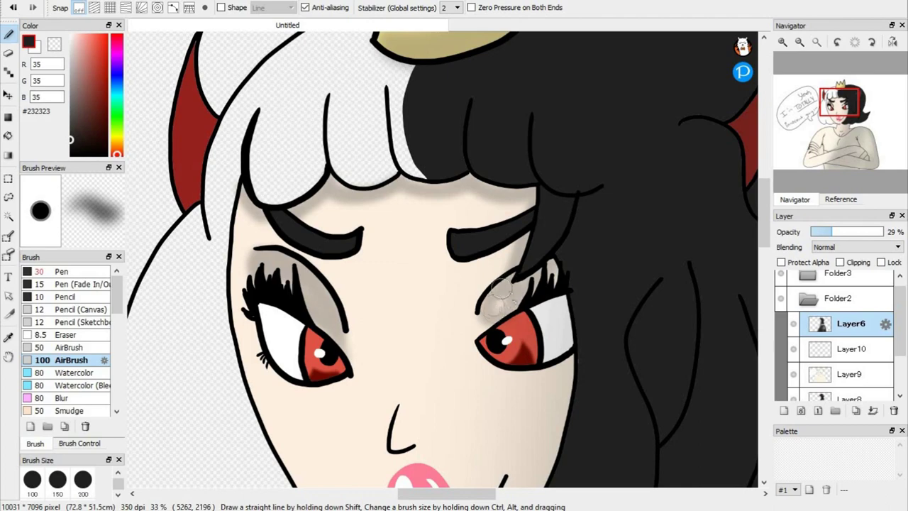
- Airbrush shadows under the eye, along the cheek beside the dark hair, and on the neck below the hair
left_click_drag(839, 102, 850, 112)
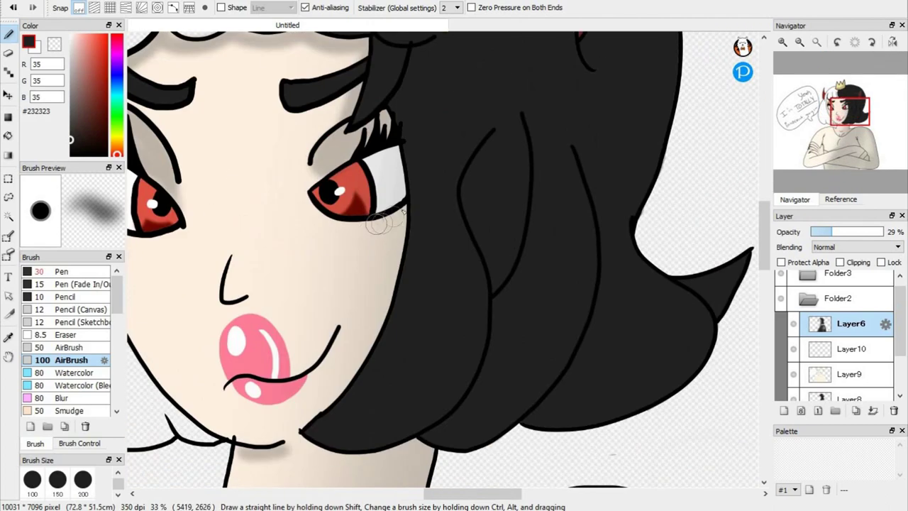
left_click_drag(385, 264, 357, 366)
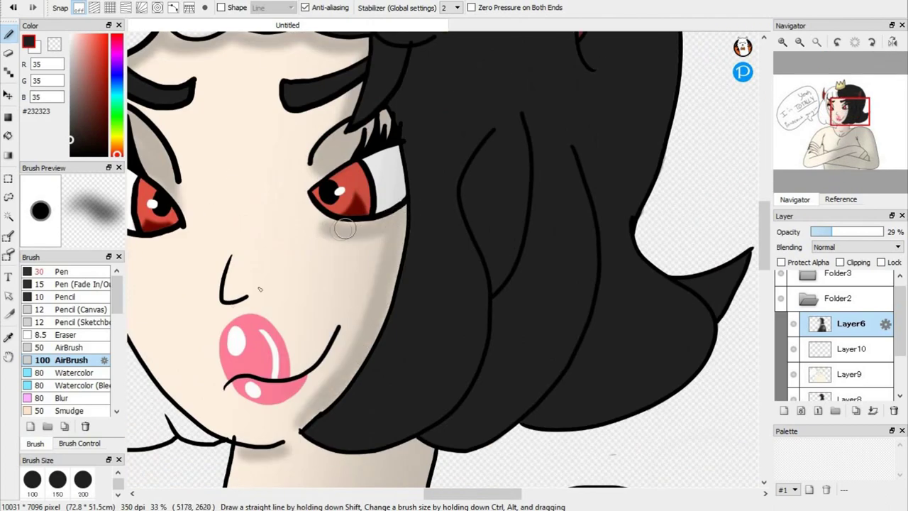
left_click_drag(835, 120, 849, 126)
left_click_drag(356, 240, 306, 216)
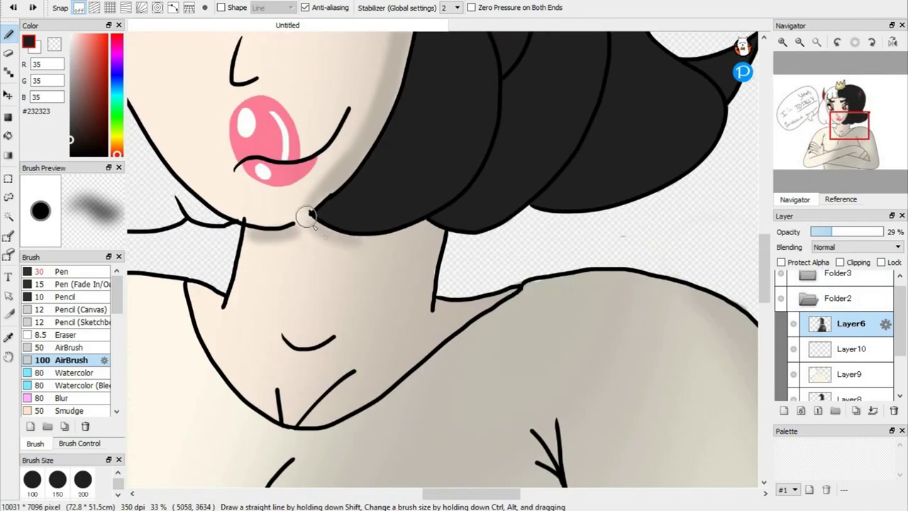
- Airbrush soft shading along the edges of the fringe locks on the light half of the hair
left_click_drag(849, 125, 833, 104)
mouse_move(358, 79)
left_mouse_down()
mouse_move(391, 152)
mouse_move(424, 129)
left_mouse_up()
left_click_drag(429, 83, 477, 60)
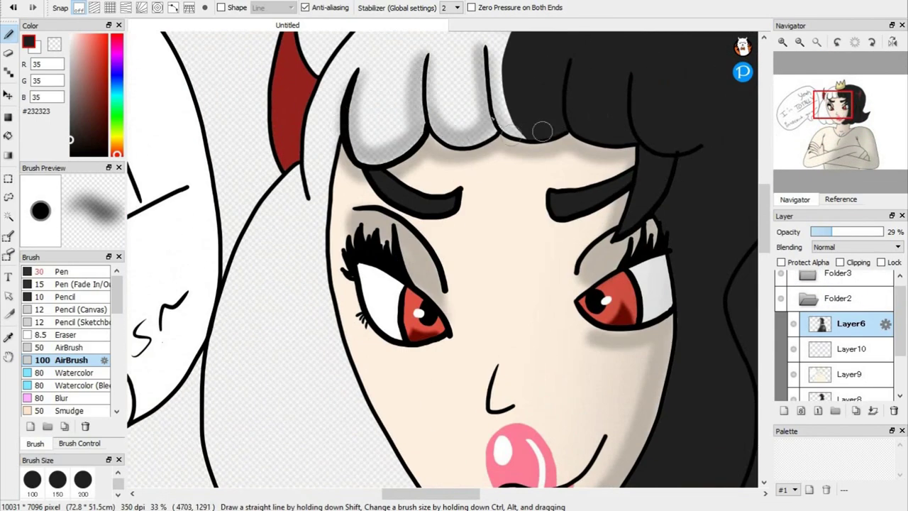
- Airbrush the outline of a shadow area on the light side hair next to the face and above its curled ends
left_click_drag(318, 228, 373, 347)
scroll(373, 347, "down", 3)
mouse_move(327, 131)
left_mouse_down()
mouse_move(242, 294)
mouse_move(291, 385)
mouse_move(397, 352)
mouse_move(454, 415)
mouse_move(429, 397)
left_mouse_up()
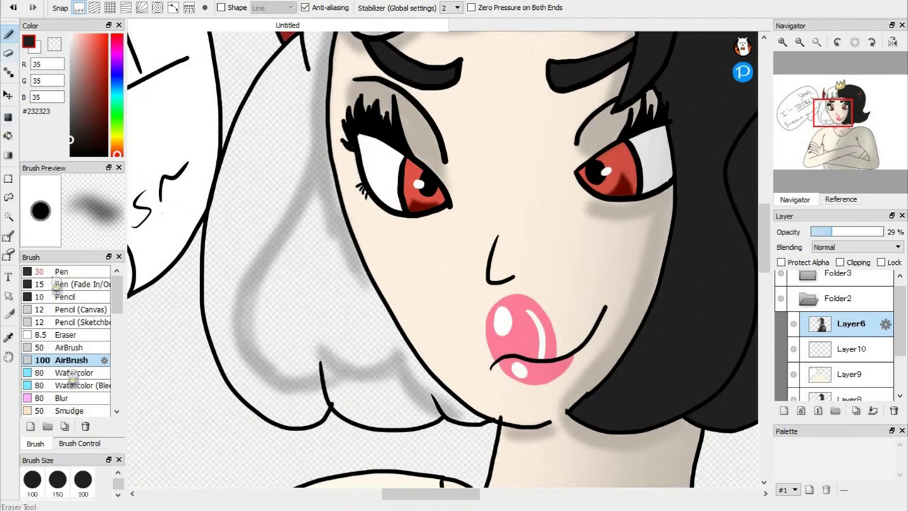
left_click_drag(346, 243, 410, 375)
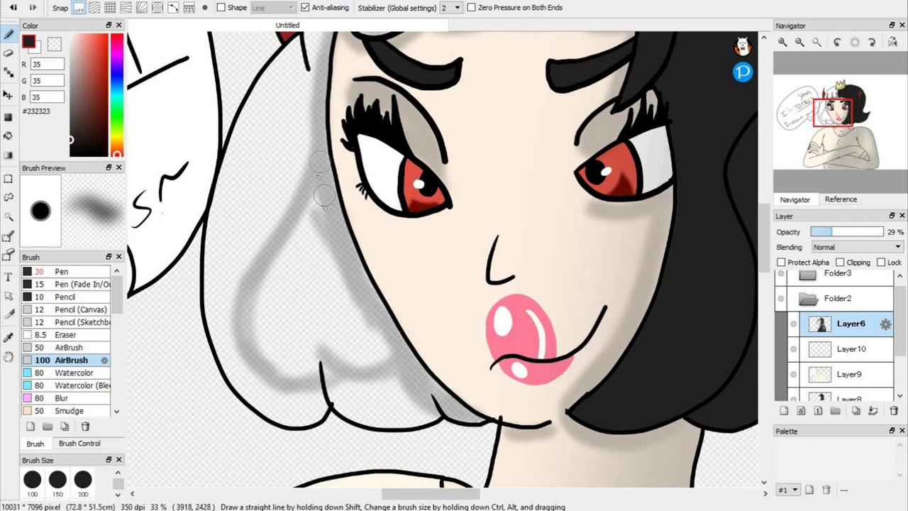
left_click_drag(323, 193, 250, 327)
left_click_drag(319, 343, 327, 368)
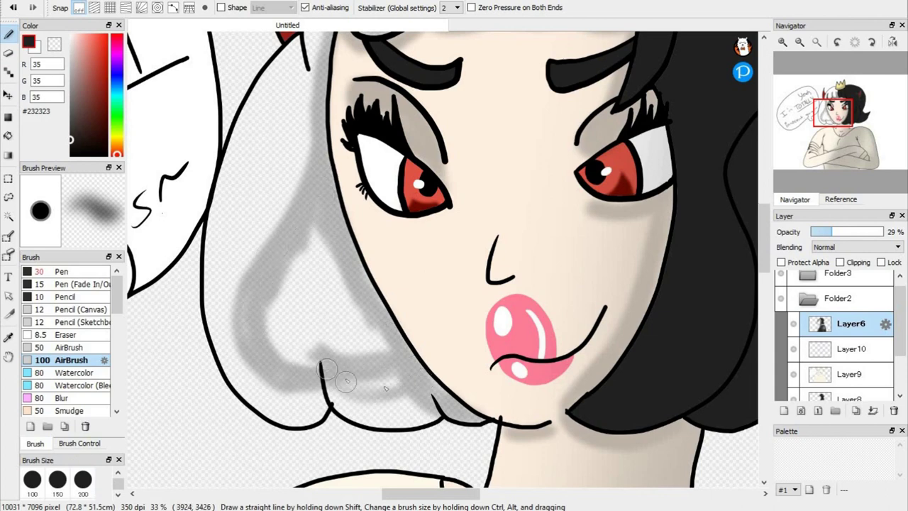
- Fill in the remaining gap inside the light side hair's shadow with the airbrush
mouse_move(351, 337)
left_mouse_down()
mouse_move(319, 234)
mouse_move(381, 334)
left_mouse_up()
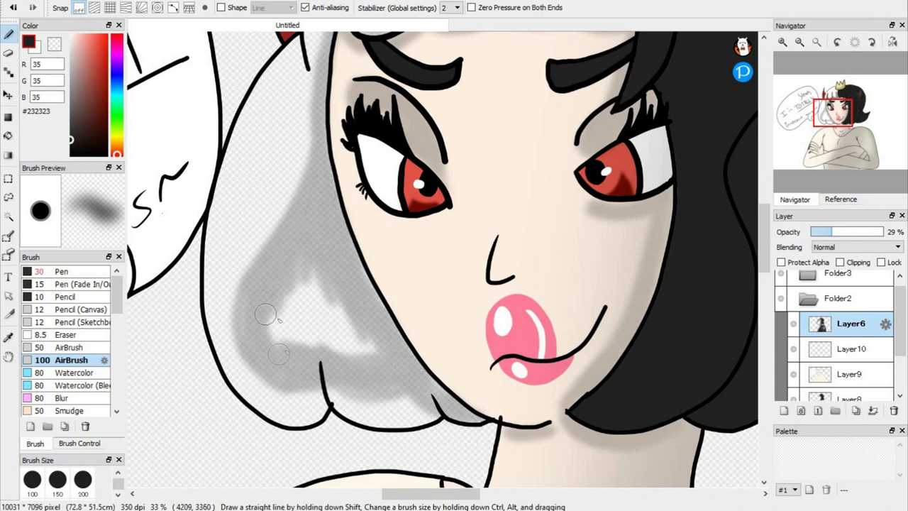
left_click_drag(278, 353, 378, 366)
left_click_drag(304, 289, 285, 335)
left_click_drag(301, 234, 331, 353)
mouse_move(335, 207)
left_mouse_down()
mouse_move(308, 332)
mouse_move(346, 343)
left_mouse_up()
- Airbrush shading inside the horn on the light-haired side and erase the spill outside its outline
left_click(834, 106)
left_click_drag(288, 244, 283, 174)
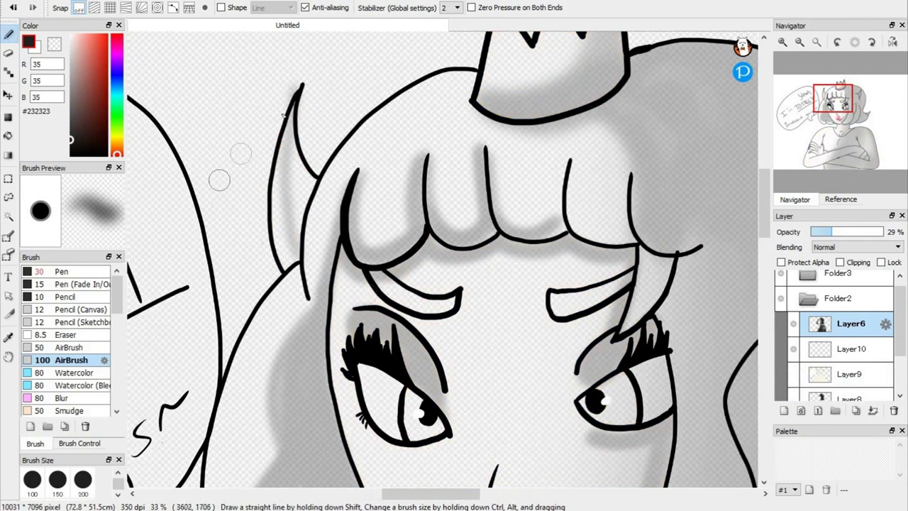
key("e")
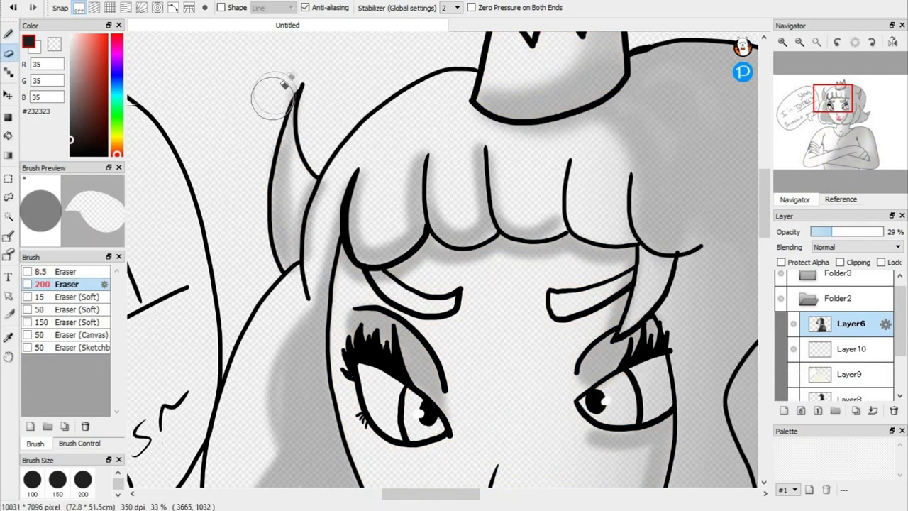
left_click(84, 483)
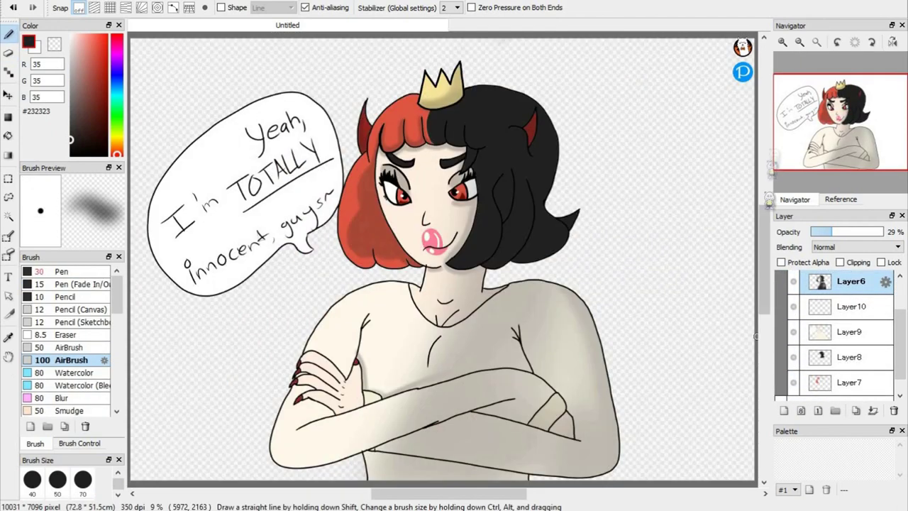
- Airbrush soft shadows around the thumb, along the upper arm line, between the fingers and on the small patch beside the hand
left_click(782, 42)
left_click(782, 42)
left_click(840, 199)
left_click(795, 199)
left_click(782, 42)
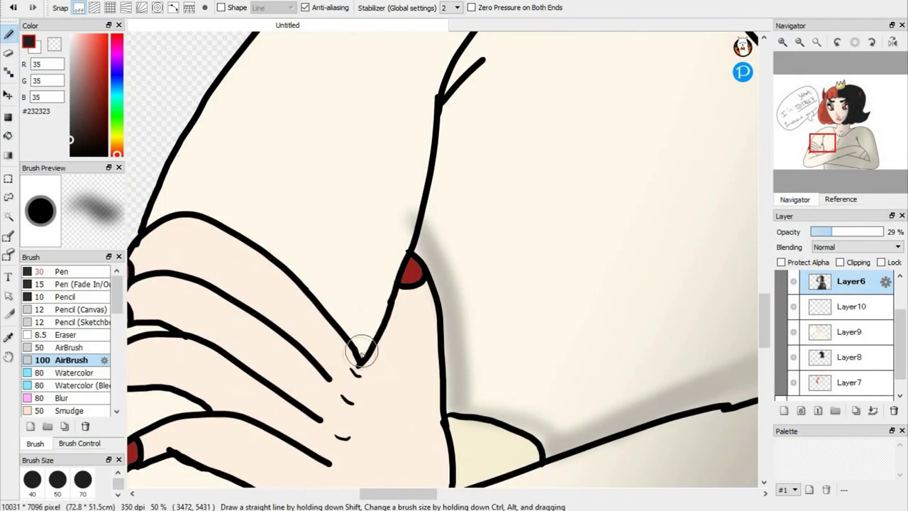
left_click_drag(361, 348, 404, 222)
left_click_drag(490, 37, 433, 220)
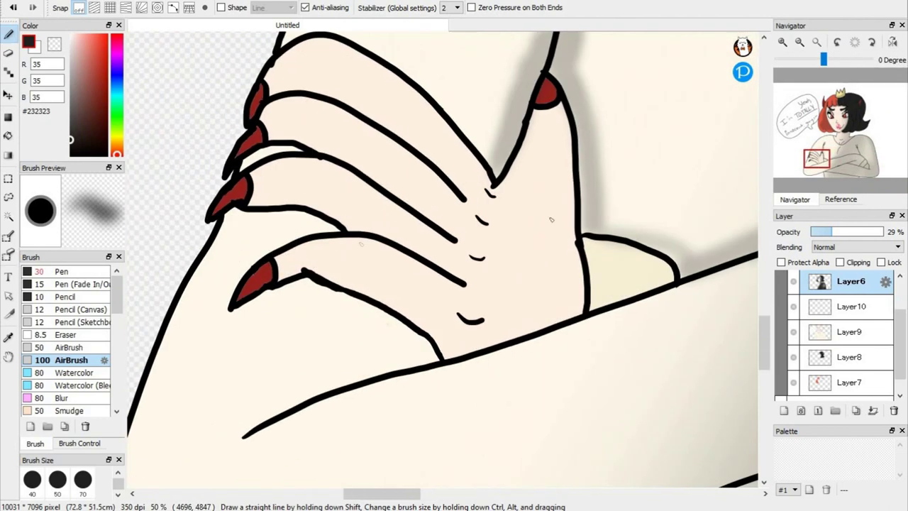
mouse_move(250, 186)
left_mouse_down()
mouse_move(324, 197)
mouse_move(470, 269)
left_mouse_up()
mouse_move(245, 125)
left_mouse_down()
mouse_move(349, 147)
mouse_move(582, 307)
mouse_move(630, 273)
left_mouse_up()
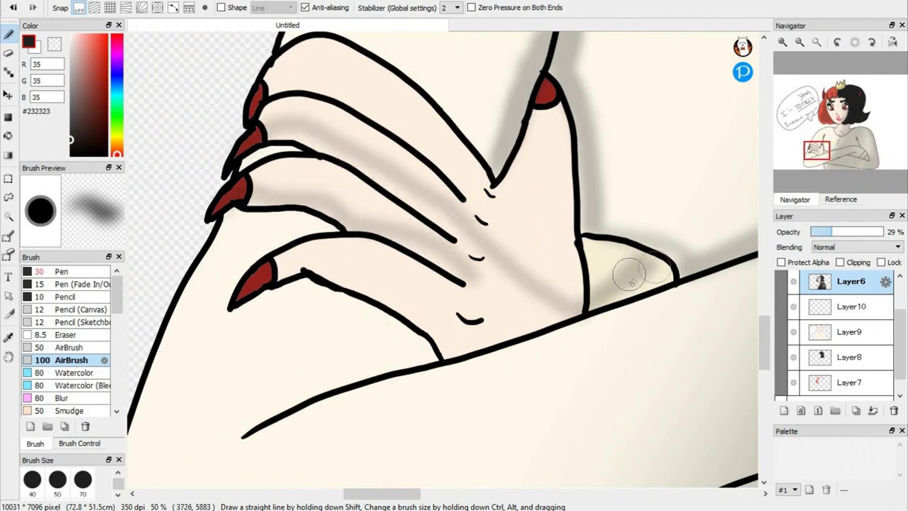
- Deepen the airbrushed shading on the thumb and fingers, and add shadows beneath the fingers and above the forearm crease
mouse_move(546, 114)
left_mouse_down()
mouse_move(550, 148)
mouse_move(547, 86)
mouse_move(507, 192)
mouse_move(536, 154)
mouse_move(557, 100)
mouse_move(566, 228)
mouse_move(521, 170)
left_mouse_up()
left_click_drag(304, 76, 450, 188)
left_click_drag(283, 141, 428, 219)
mouse_move(282, 277)
left_mouse_down()
mouse_move(399, 293)
mouse_move(501, 336)
mouse_move(241, 284)
mouse_move(333, 241)
mouse_move(237, 209)
left_mouse_up()
mouse_move(307, 77)
left_mouse_down()
mouse_move(426, 60)
mouse_move(284, 46)
left_mouse_up()
mouse_move(291, 234)
left_mouse_down()
mouse_move(243, 253)
mouse_move(287, 289)
mouse_move(416, 347)
mouse_move(254, 303)
left_mouse_up()
left_click_drag(816, 151, 813, 157)
mouse_move(341, 262)
left_mouse_down()
mouse_move(512, 192)
mouse_move(337, 269)
left_mouse_up()
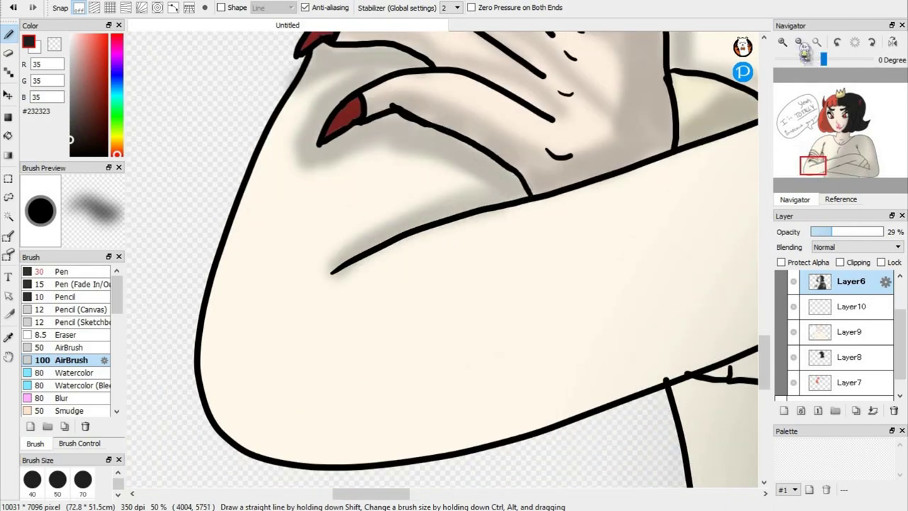
- Airbrush broad shading over the lower half of the front forearm and elbow, raising the brush size to 200
left_click(799, 43)
left_click_drag(826, 163, 823, 161)
left_click_drag(193, 256, 561, 153)
mouse_move(560, 152)
left_mouse_down()
mouse_move(166, 247)
mouse_move(542, 178)
left_mouse_up()
left_click(119, 494)
left_click(83, 480)
mouse_move(211, 264)
left_mouse_down()
mouse_move(295, 262)
mouse_move(543, 163)
mouse_move(179, 249)
left_mouse_up()
mouse_move(179, 248)
left_mouse_down()
mouse_move(616, 140)
mouse_move(295, 279)
left_mouse_up()
left_click_drag(294, 279, 561, 197)
mouse_move(509, 220)
left_mouse_down()
mouse_move(318, 293)
mouse_move(236, 304)
mouse_move(254, 287)
mouse_move(298, 307)
left_mouse_up()
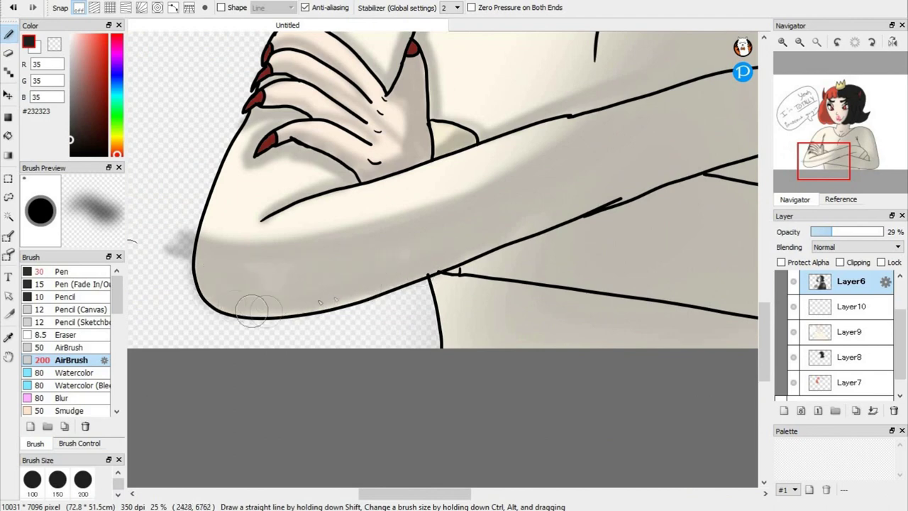
- Erase the shading outside the elbow and below the front forearm with the size 70 eraser
key("e")
left_click_drag(181, 277, 170, 253)
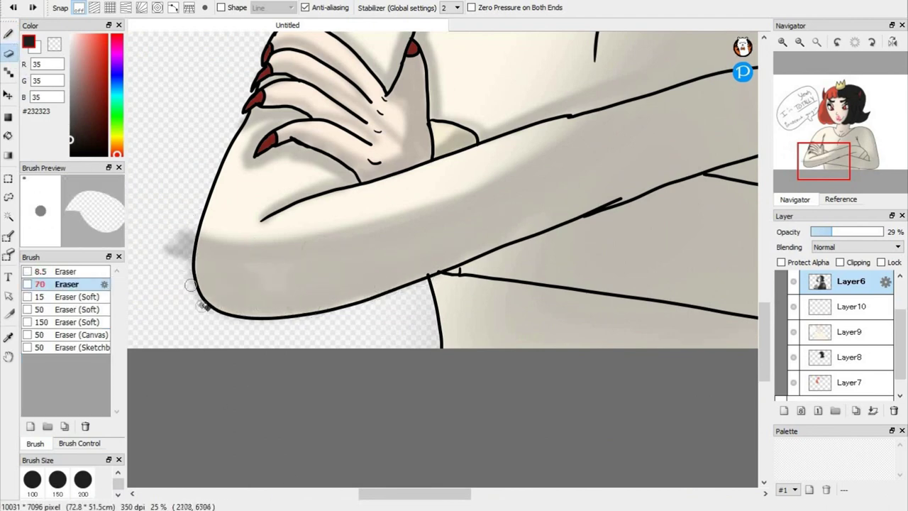
left_click_drag(192, 226, 200, 284)
scroll(204, 287, "up", 1)
mouse_move(406, 281)
left_mouse_down()
mouse_move(496, 244)
mouse_move(609, 216)
left_mouse_up()
- Touch up the shading along the elbow's lower edge with the AirBrush at size 70
key("b")
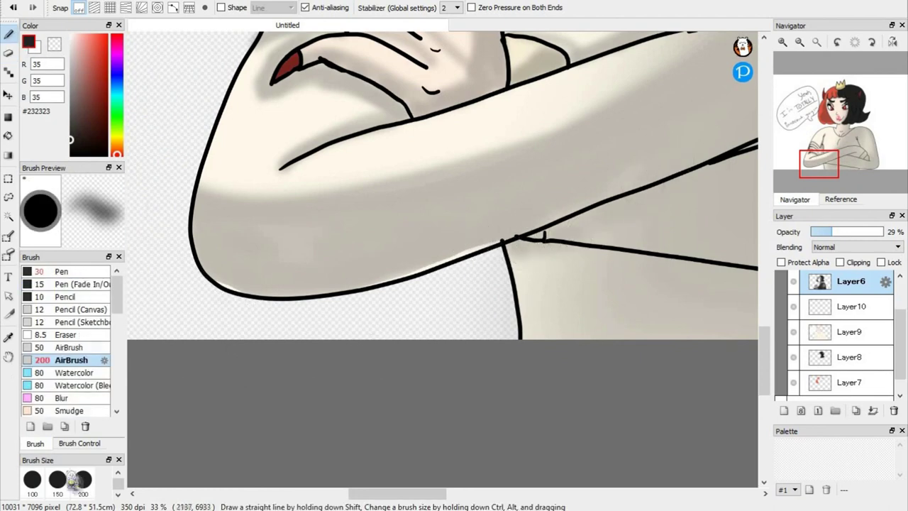
scroll(80, 481, "up", 1)
left_click(83, 480)
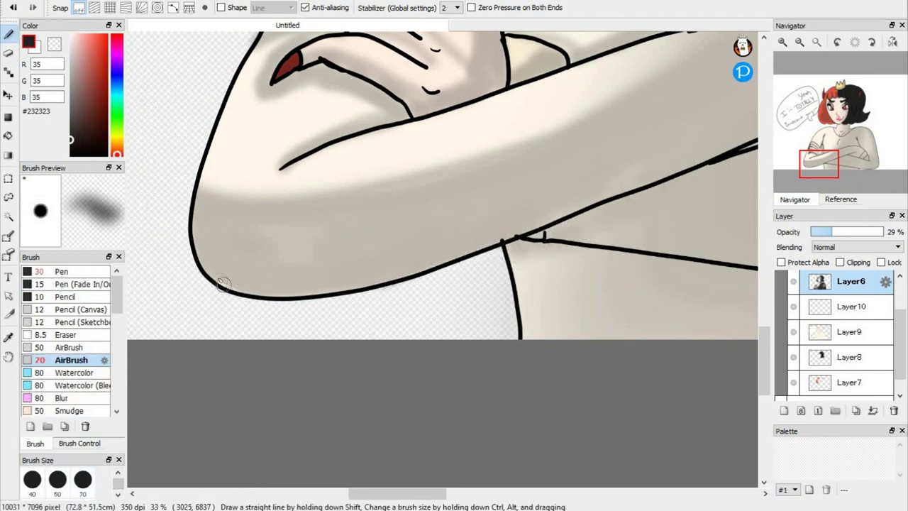
left_click(818, 42)
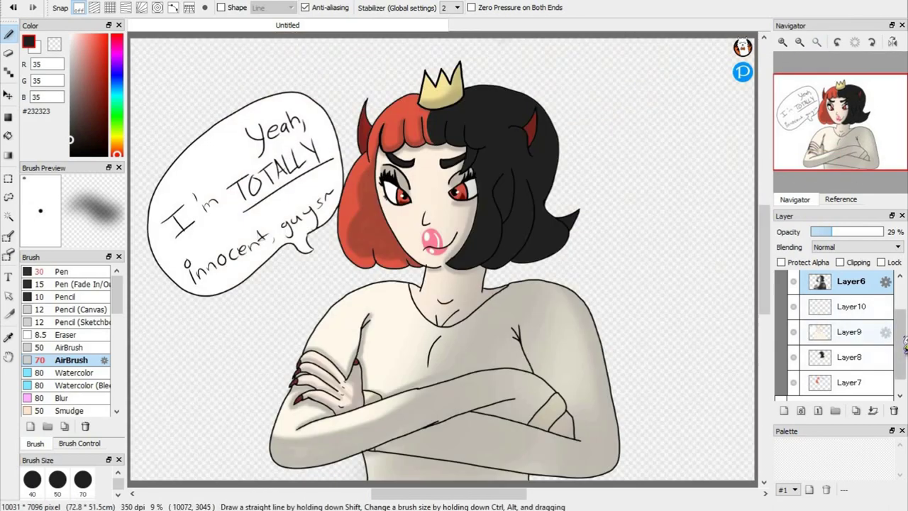
- Show and expand Folder1, hide its Layer2, and make Layer3 the active layer
left_click_drag(900, 348, 900, 301)
left_click(807, 307)
left_click(781, 337)
left_click(807, 334)
left_click_drag(900, 340, 900, 387)
left_click(793, 363)
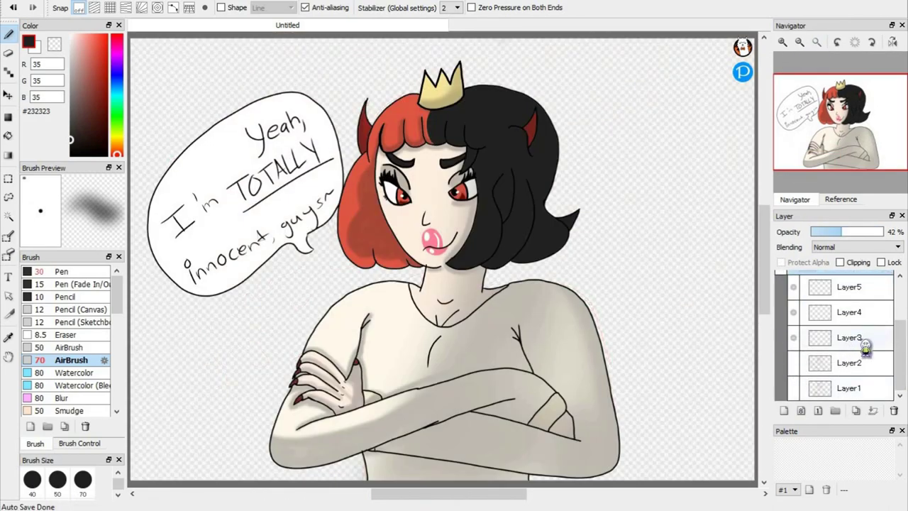
left_click(861, 339)
- Set the airbrush size to 500 and the drawing colour to dark red #800B00
left_click(800, 43)
scroll(100, 489, "down", 1)
left_click(83, 481)
left_click(107, 95)
- Go through the available brushes down to the effect brushes and select the Fluffy brush
left_click_drag(118, 293, 117, 353)
left_click(88, 328)
left_click(90, 354)
left_click(90, 379)
left_click(90, 402)
left_click(90, 357)
left_click(90, 382)
left_click(92, 406)
scroll(93, 348, "down", 5)
left_click(88, 360)
left_click(92, 385)
scroll(96, 385, "down", 2)
left_click(99, 386)
left_click(85, 334)
left_click(85, 284)
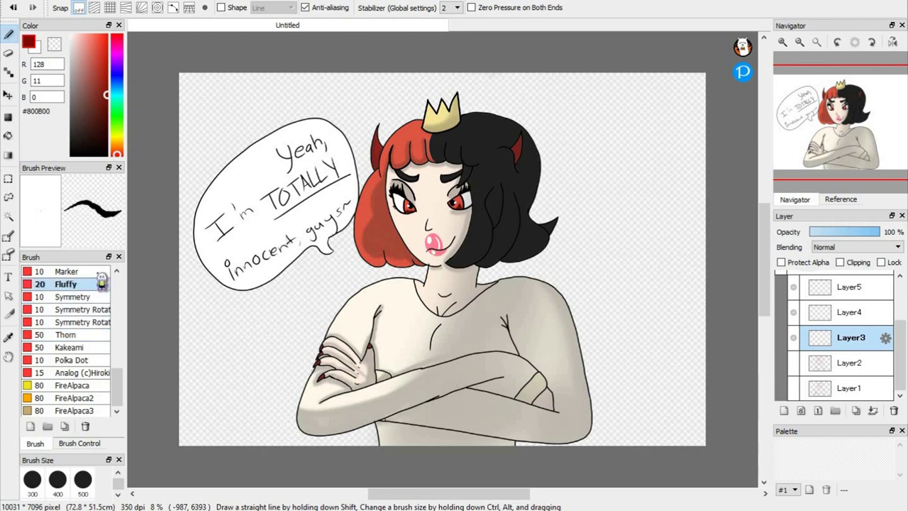
- Try a wavy hill line across the background with the Fluffy brush and the size 30 Pen, and undo it
scroll(103, 317, "up", 5)
scroll(99, 312, "up", 2)
left_click_drag(179, 317, 358, 288)
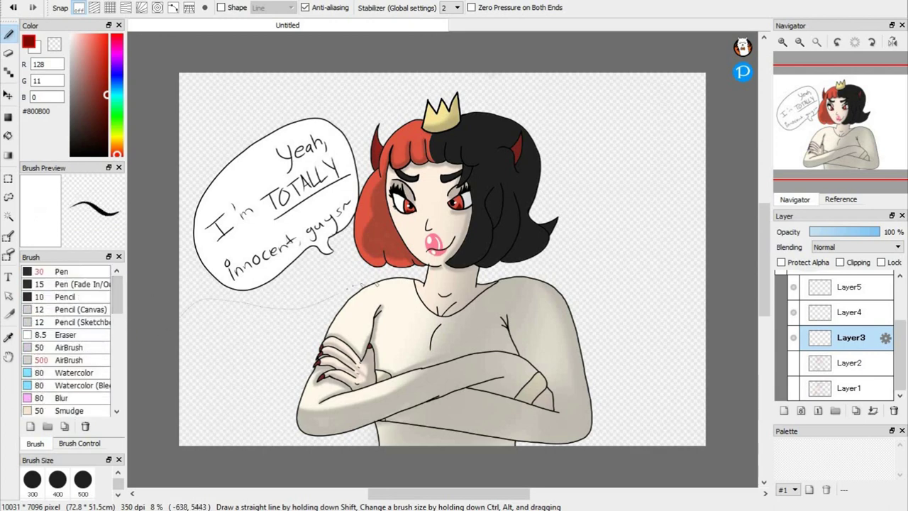
left_click(63, 271)
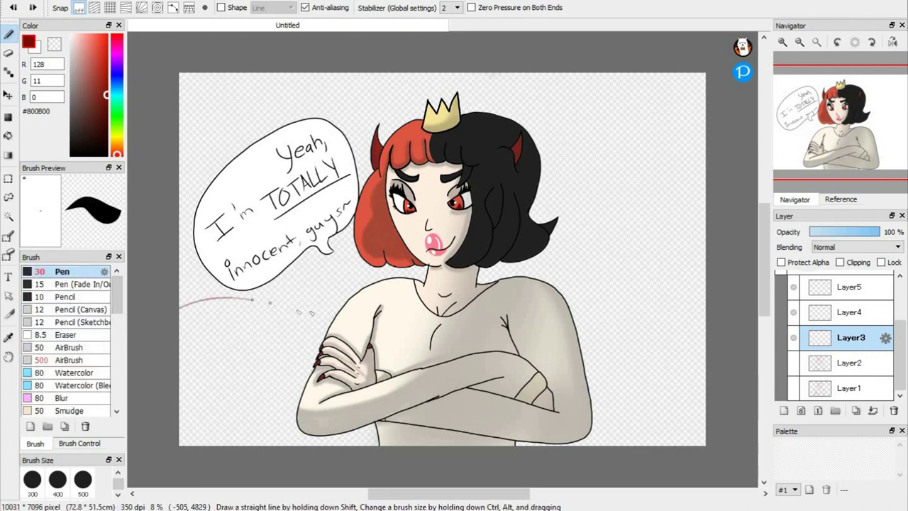
key("ctrl+z")
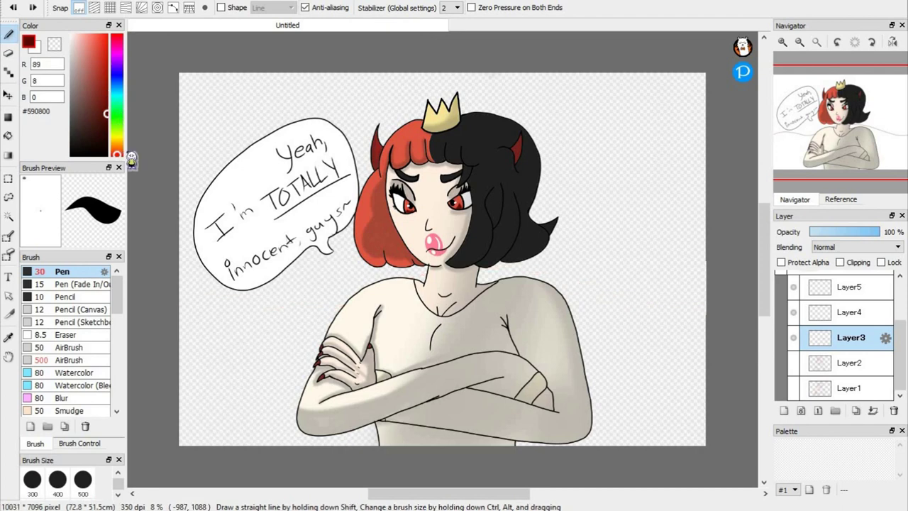
- Draw a wavy hill line behind the character on Layer3 with the Pen in #590800, and fill the areas below it on both sides
left_click_drag(902, 356, 902, 338)
left_click(878, 295)
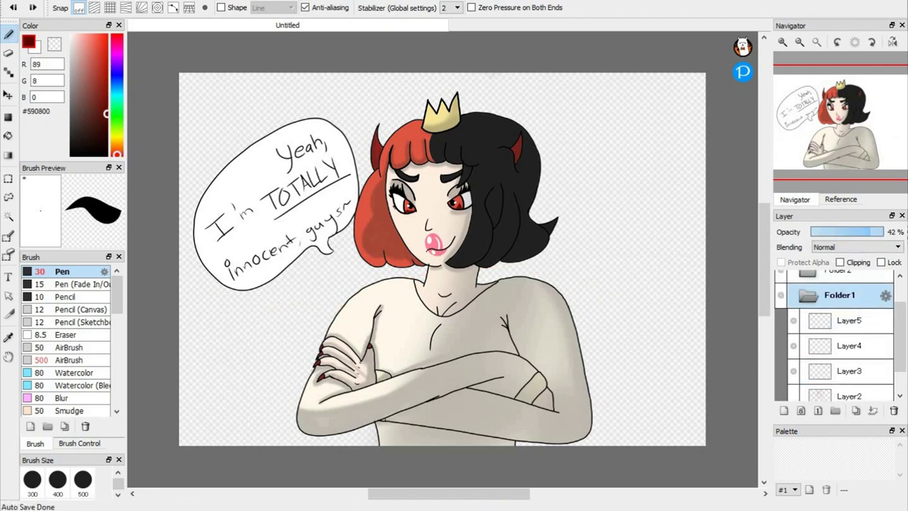
left_click(851, 370)
left_click(7, 134)
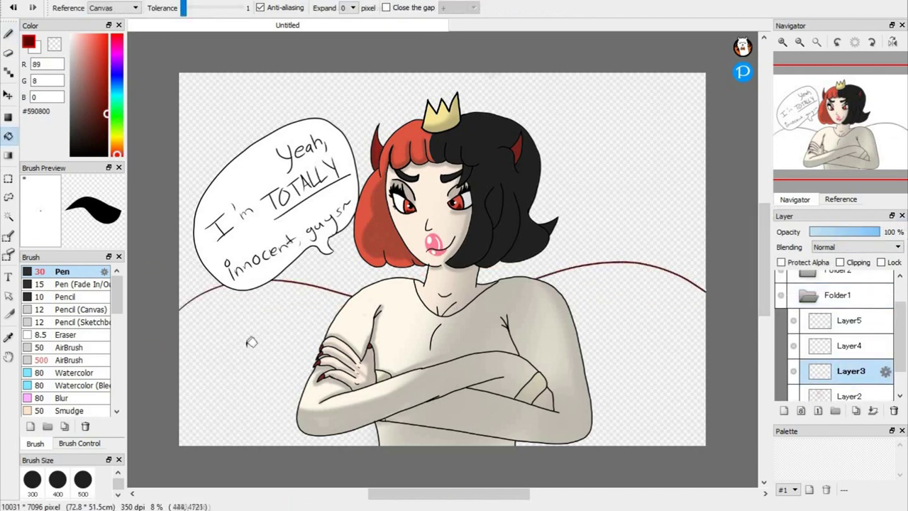
left_click(242, 349)
left_click(639, 363)
- Hide Folder3 and Folder2, and fill the remaining area below the hill line with #590800
left_click(781, 273)
left_click_drag(900, 341, 900, 316)
left_click(781, 282)
left_click(526, 392)
- Paint over the unfilled gaps in the dark red hills with the Pen at size 500
left_click(9, 34)
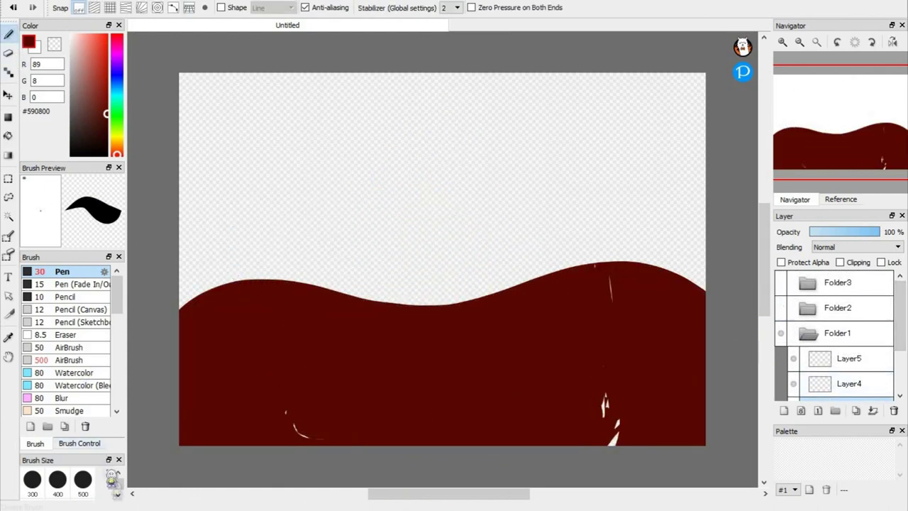
left_click(82, 480)
left_click_drag(286, 414, 321, 445)
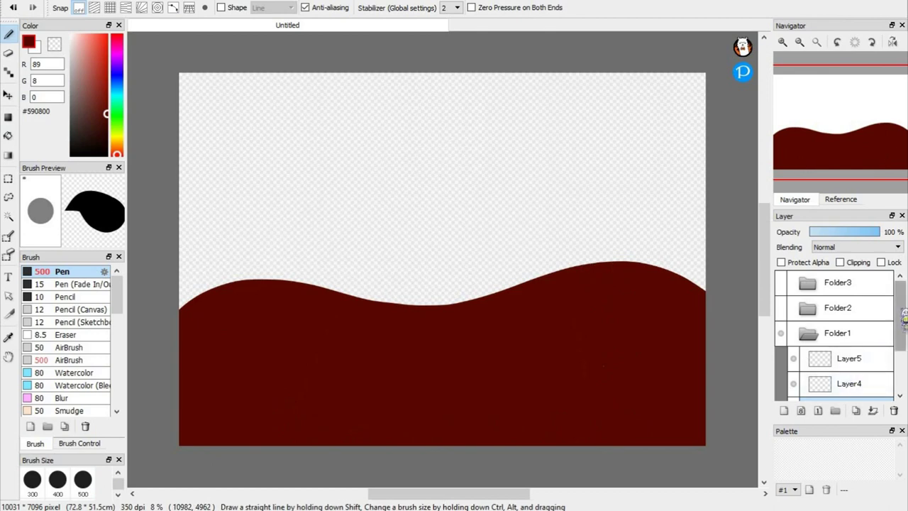
- Place Layer4 beneath Layer3 and fill the background above the hills with near-black #0A0A0A
scroll(837, 340, "down", 2)
left_click(840, 360)
key("g")
left_click(347, 231)
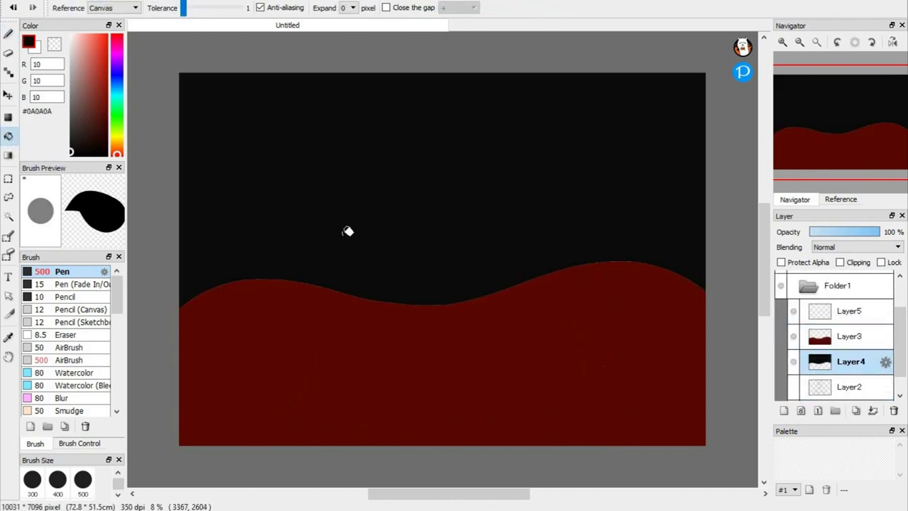
key("b")
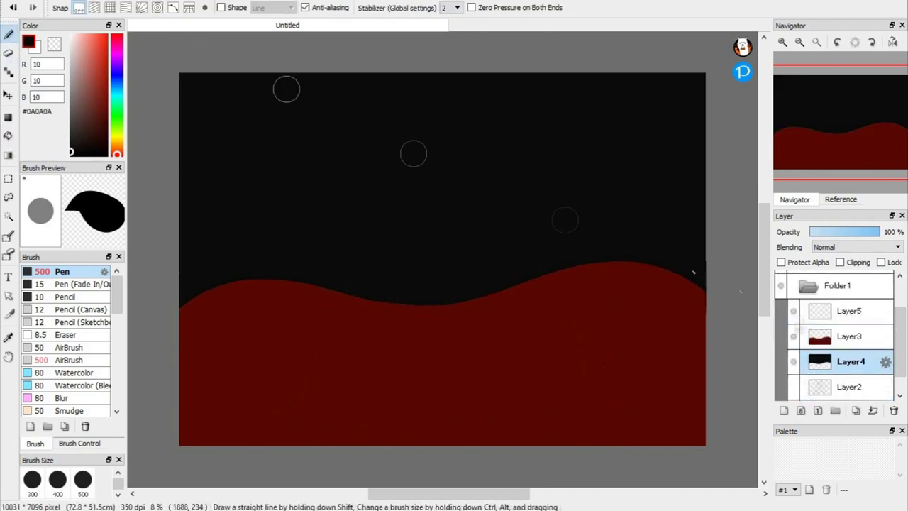